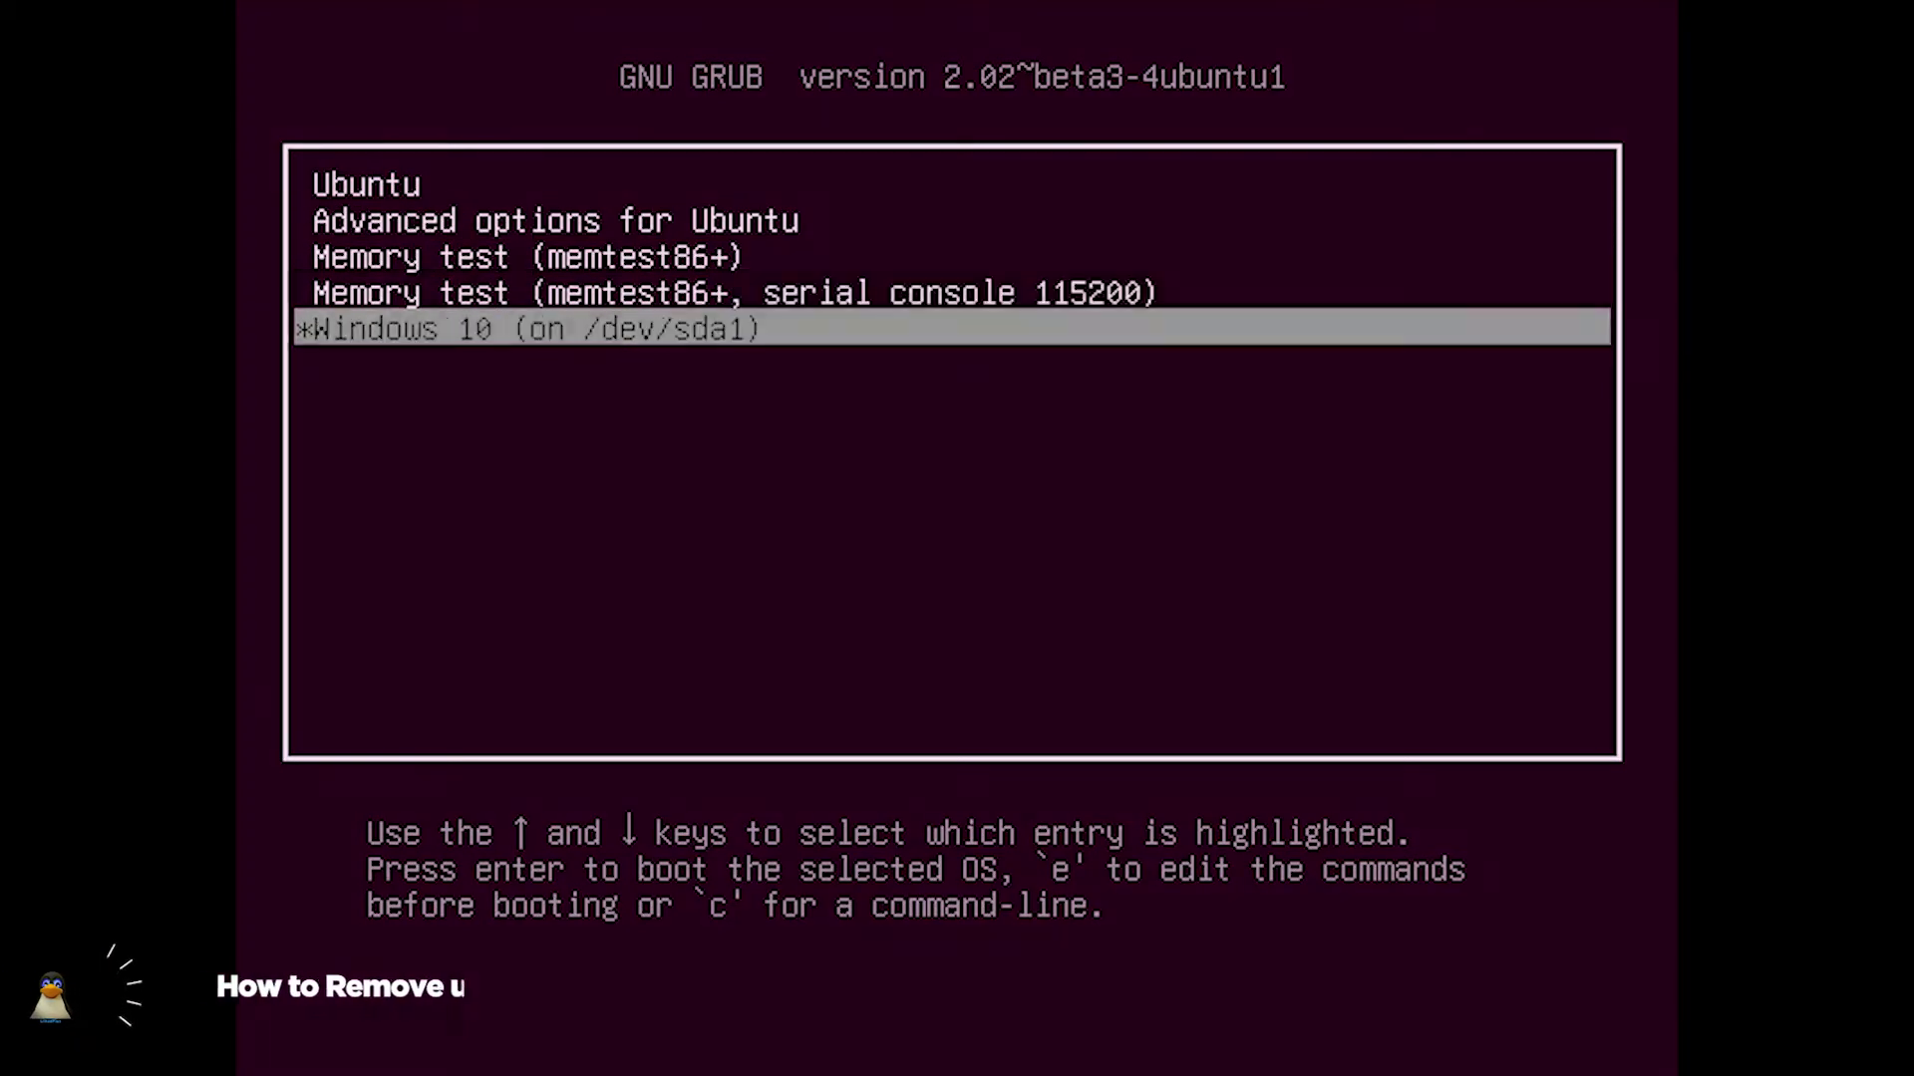
Boot 'Windows 10 (on /dev/sda1)' from the GNU GRUB menu.
key("Return")
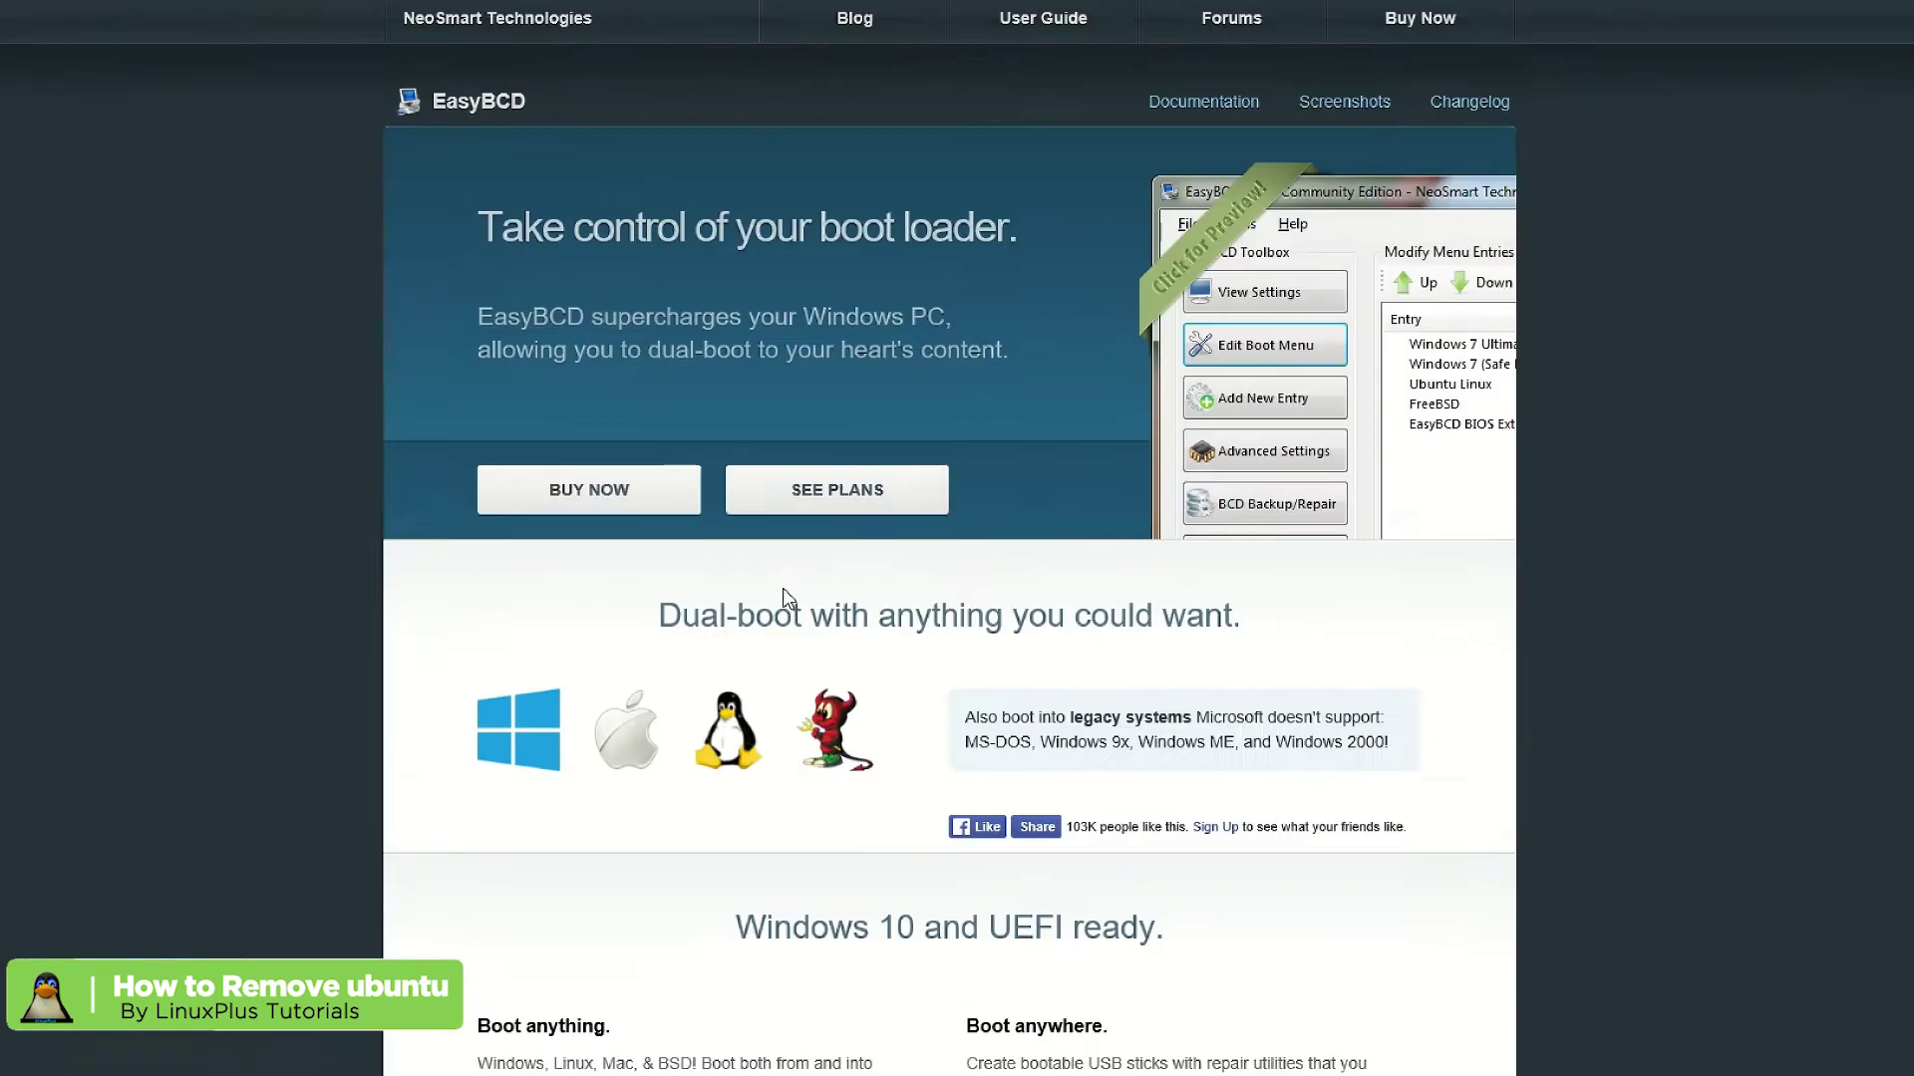
Register for the free non-commercial EasyBCD edition in the pricing section.
scroll(672, 603, "down", 8)
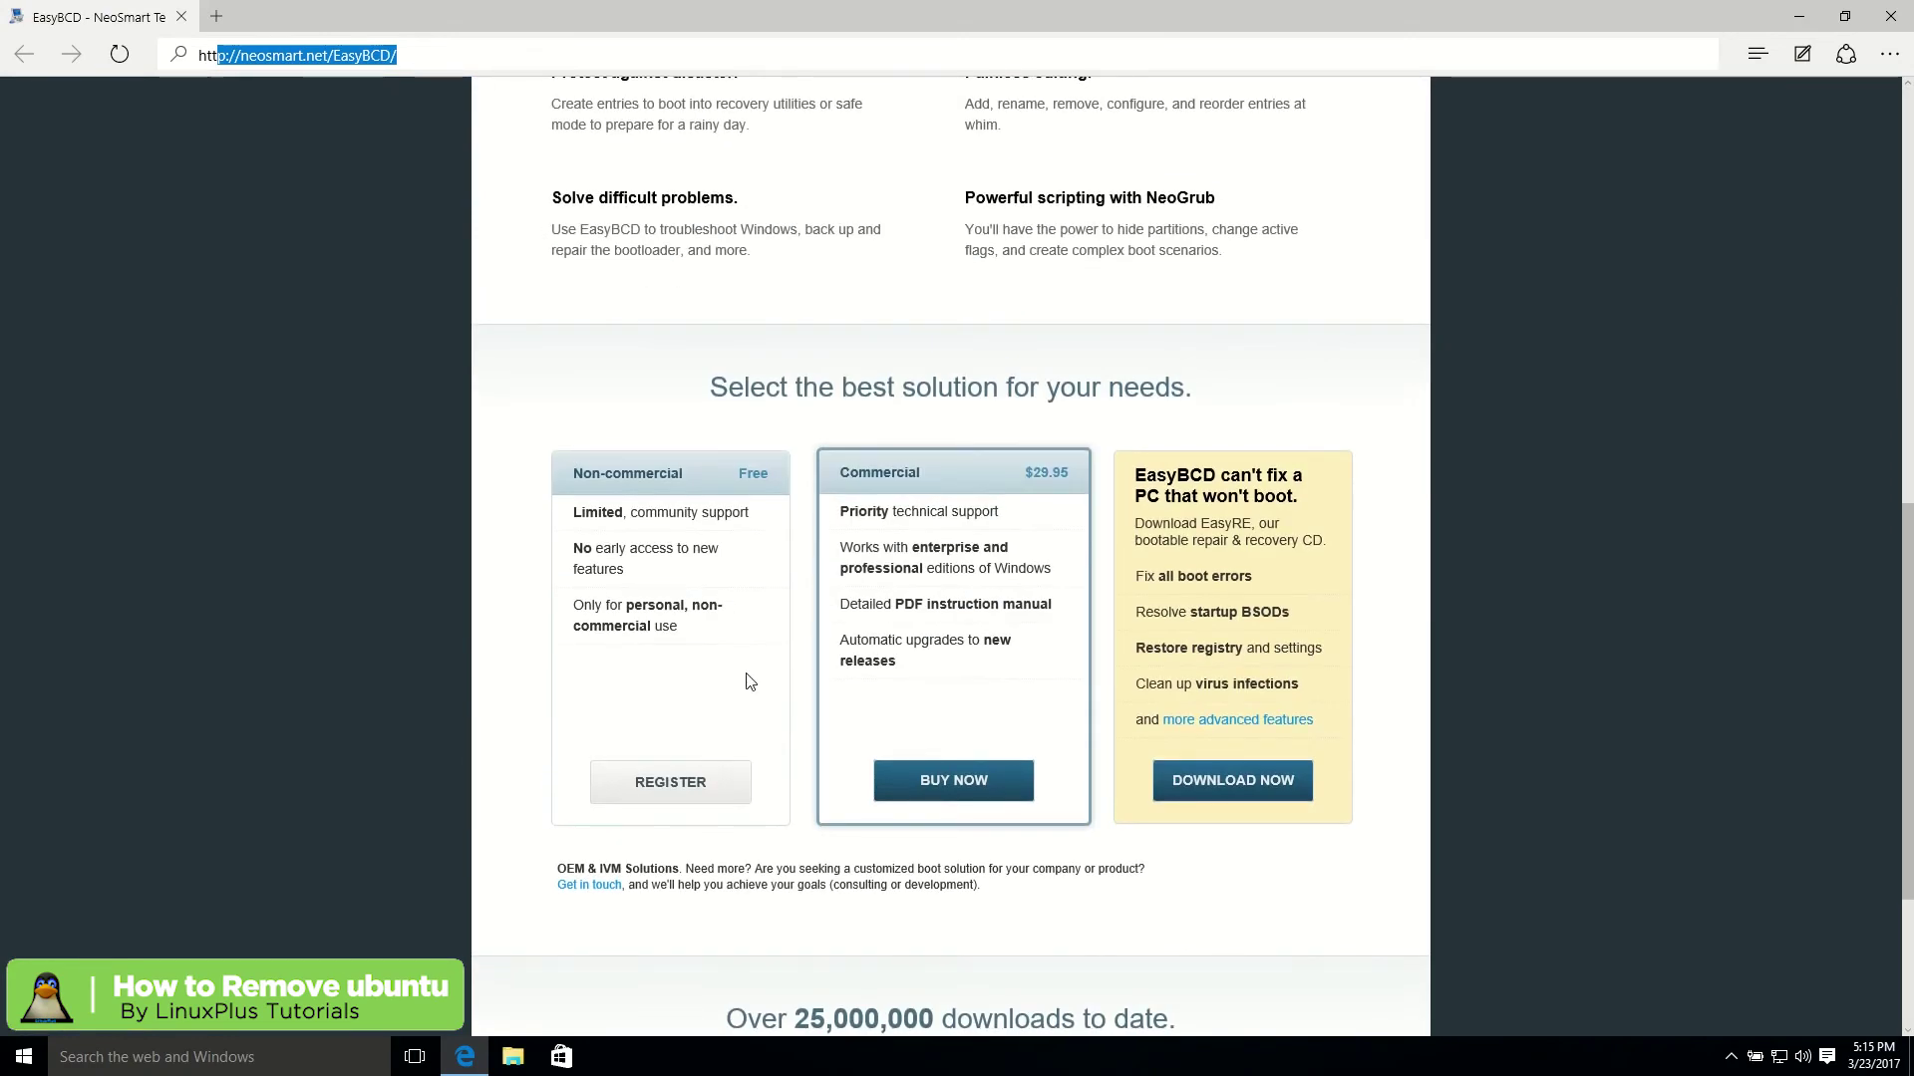
left_click(648, 785)
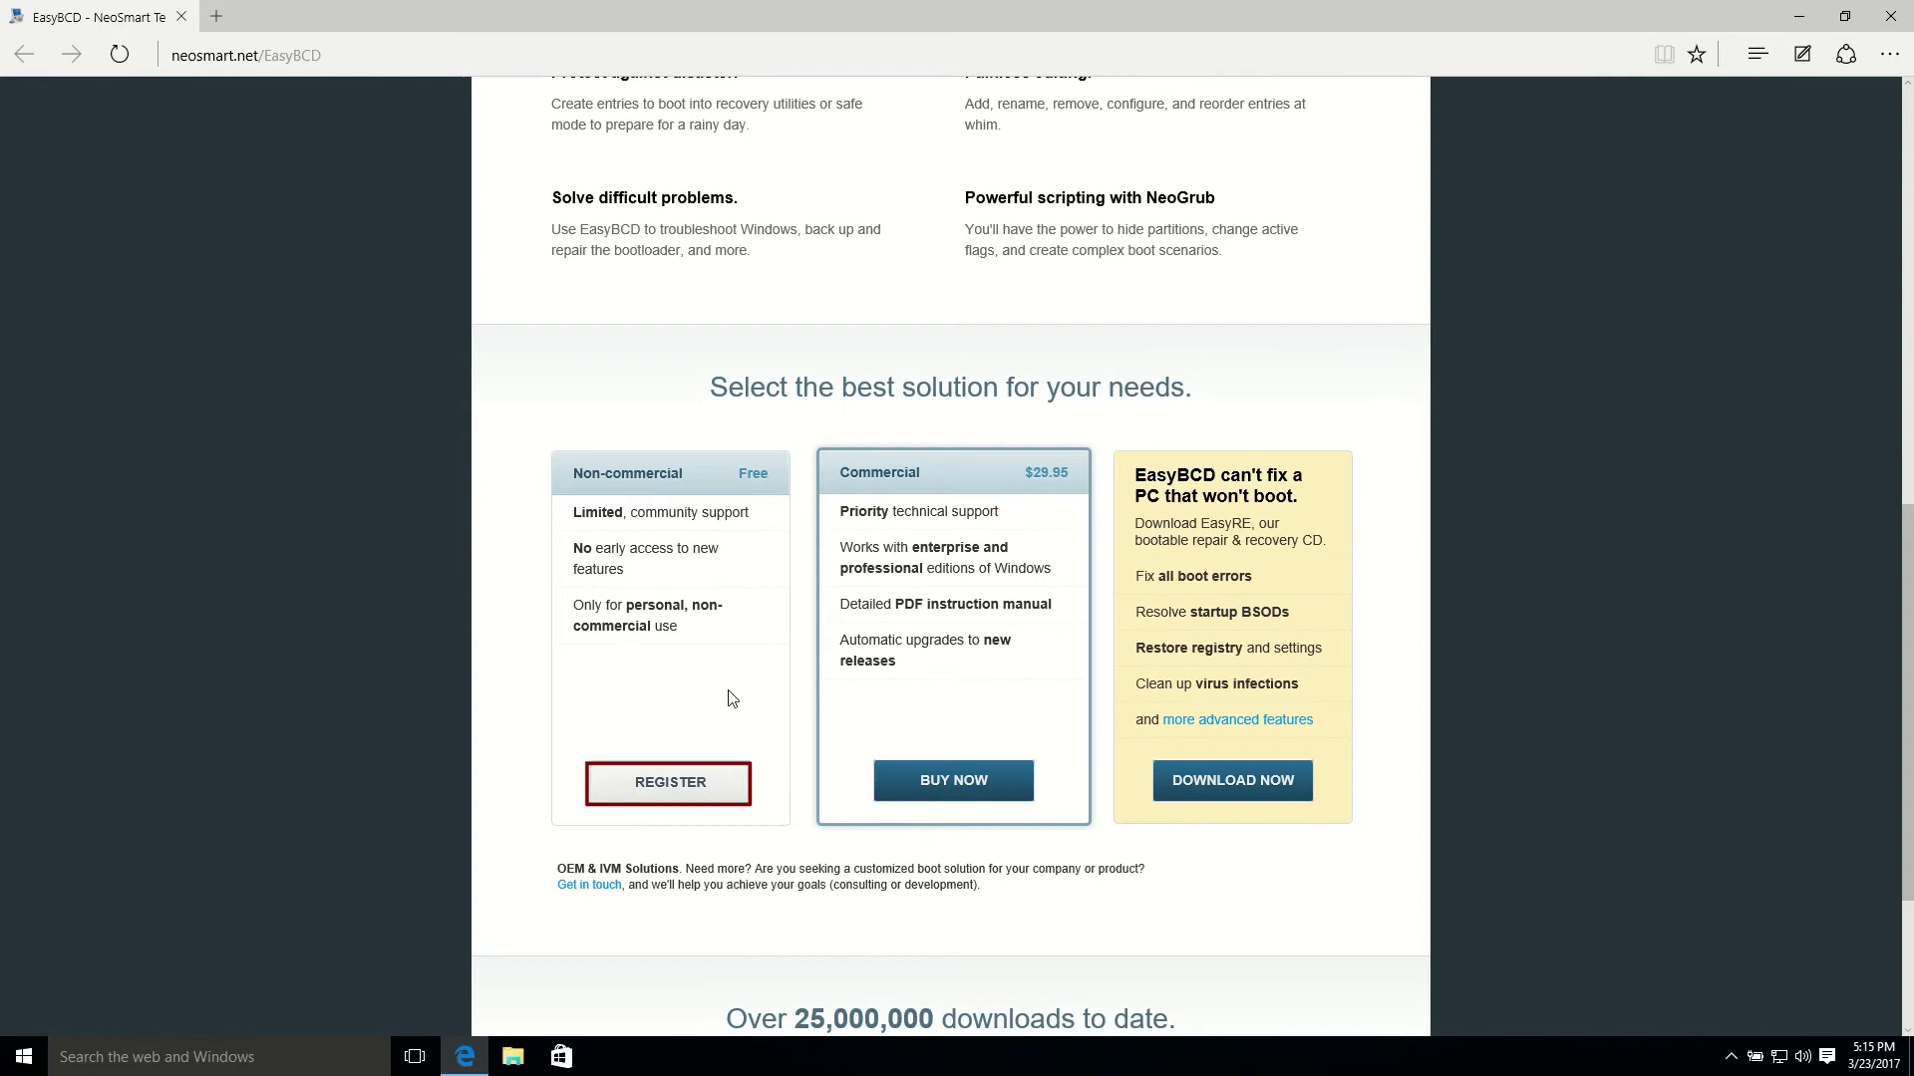
left_click_drag(726, 696, 557, 518)
left_click(716, 717)
left_click(721, 779)
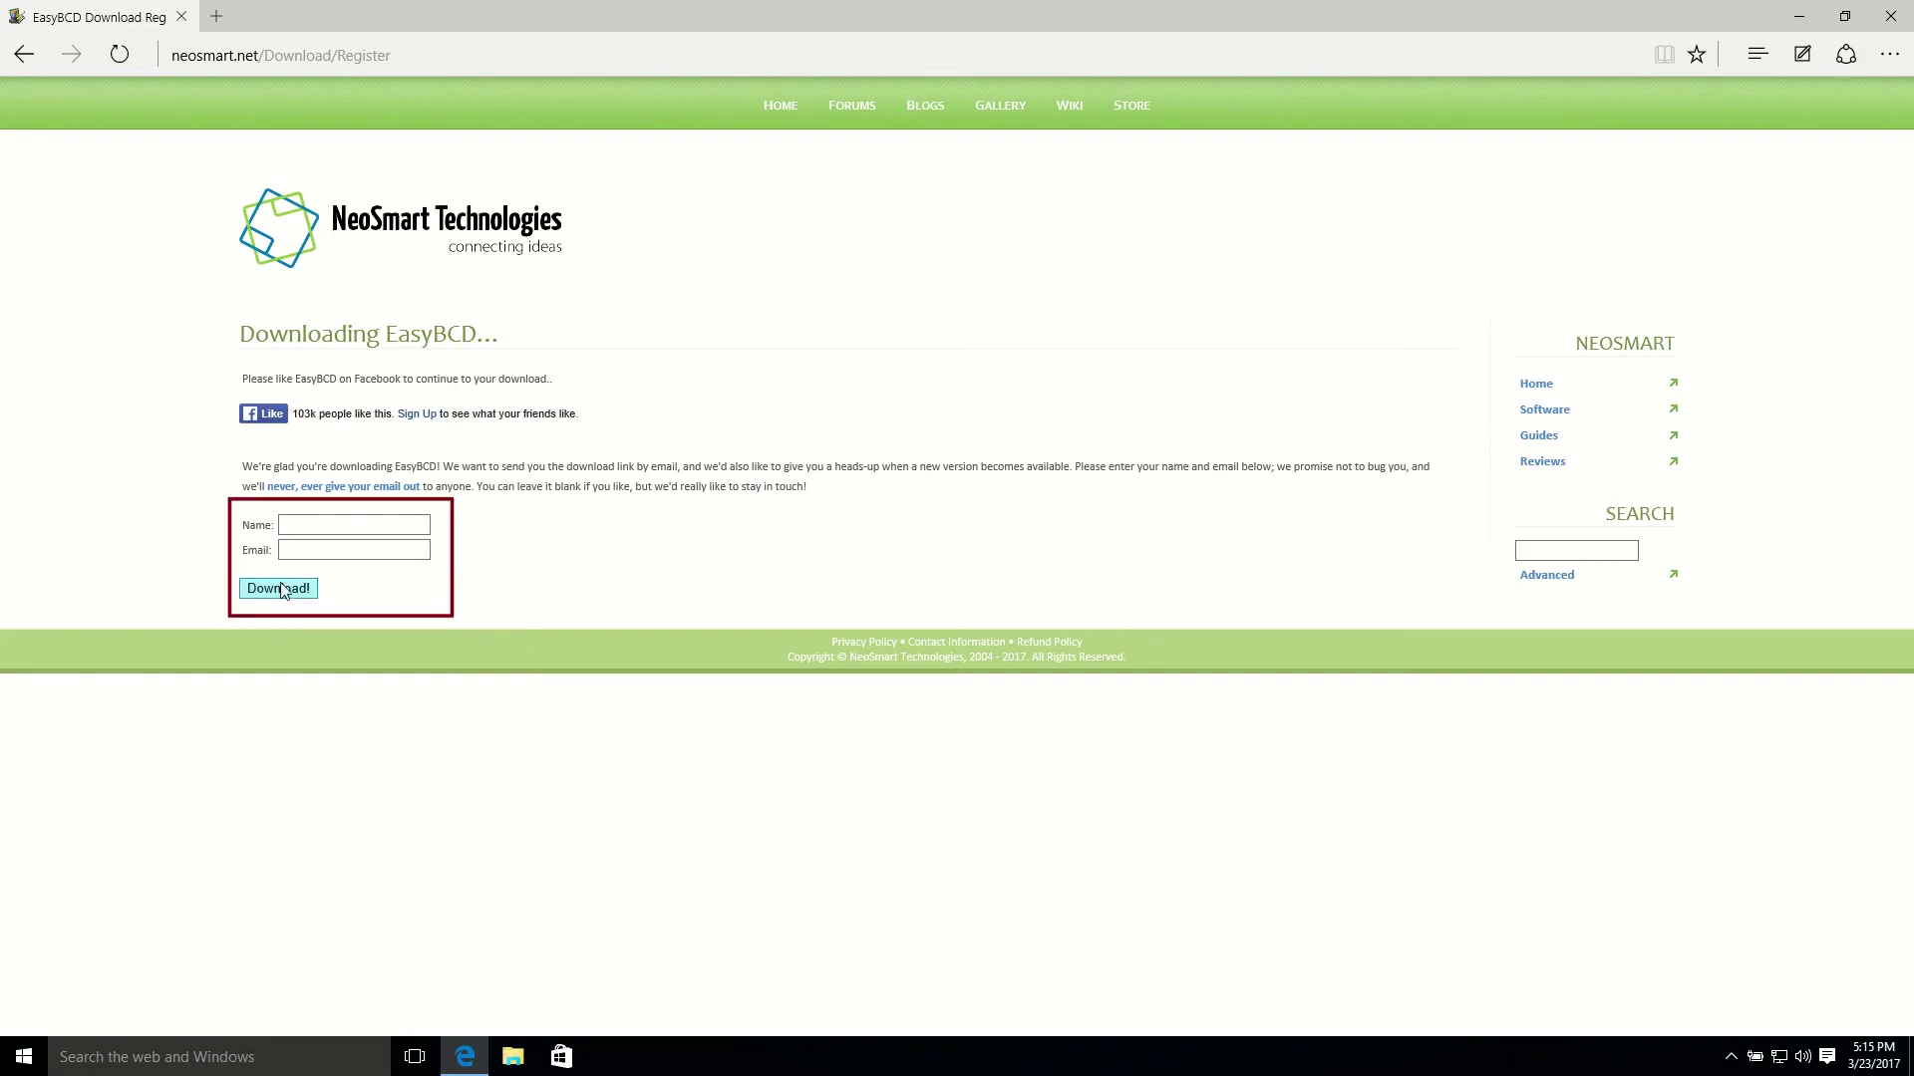
Submit the download form with name and email blank, then show the downloads list.
left_click(291, 524)
left_click(323, 554)
left_click(298, 593)
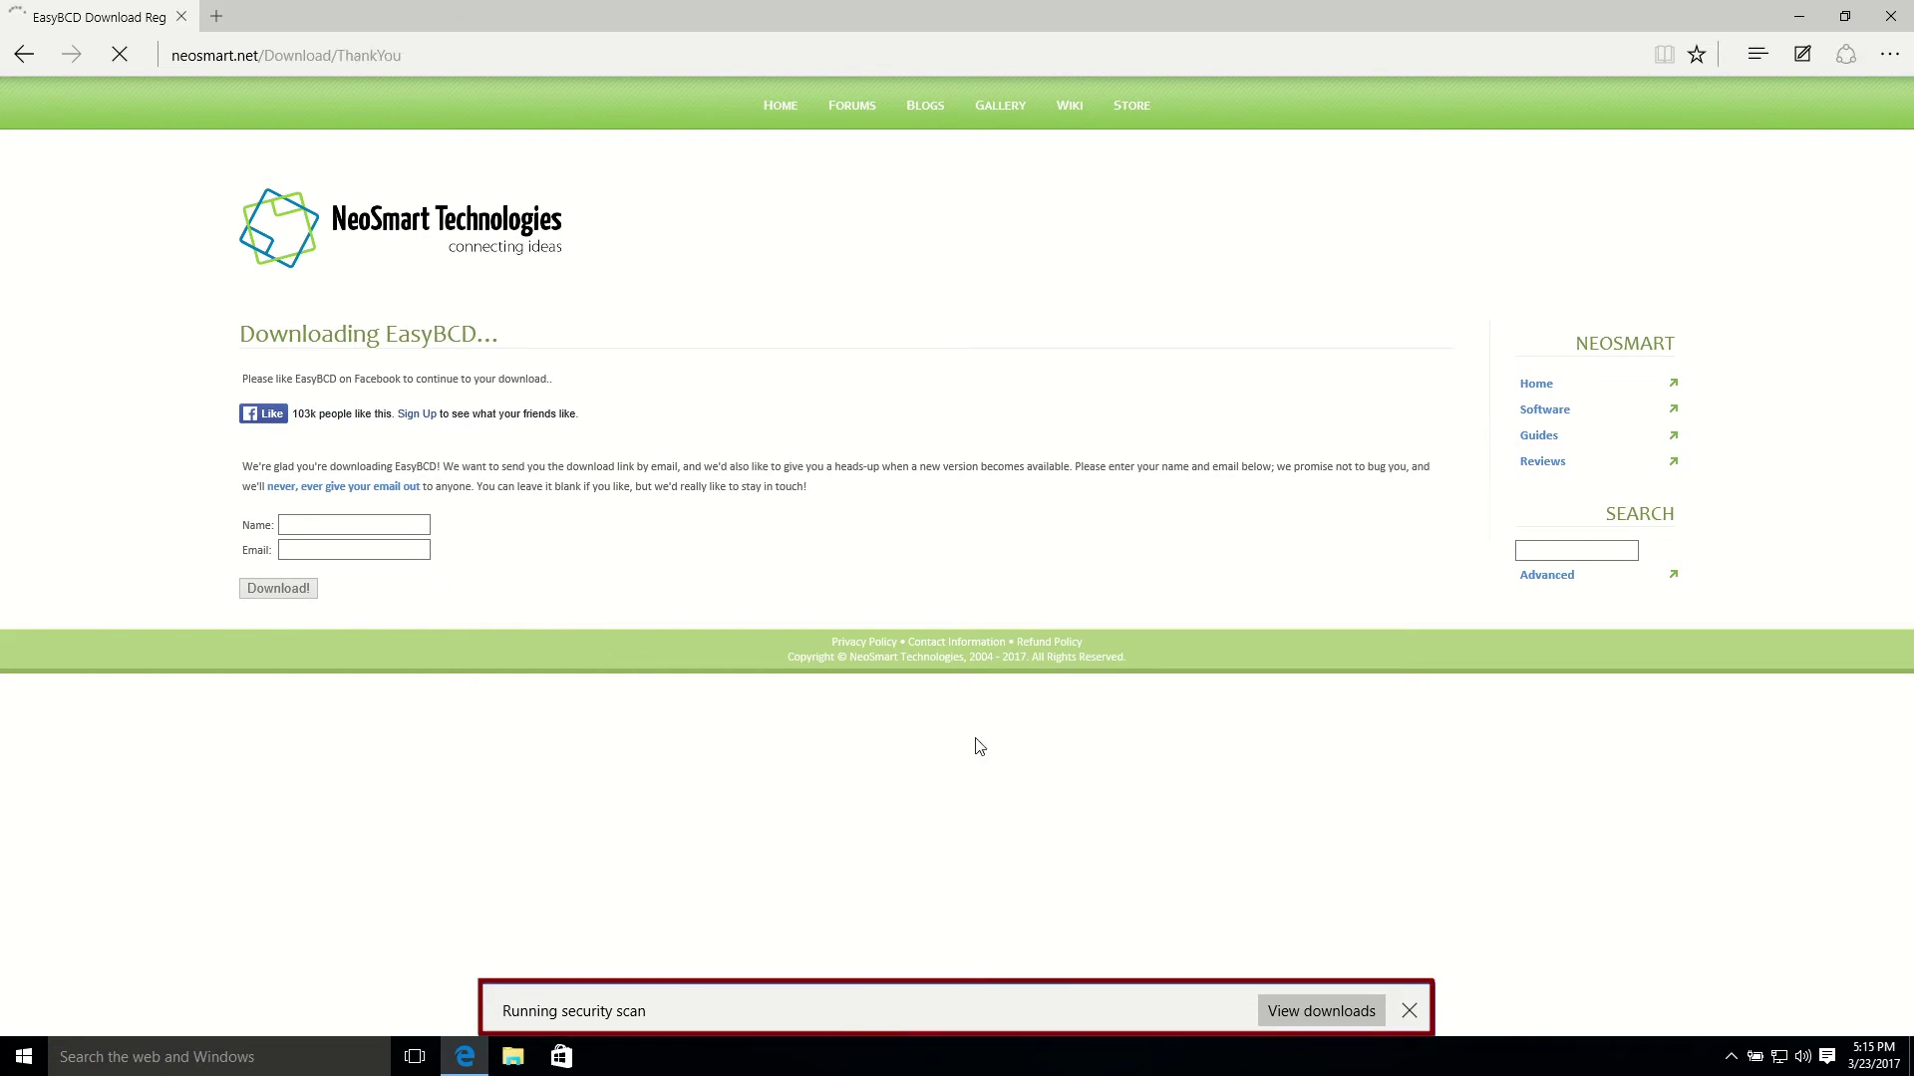
left_click(1320, 1014)
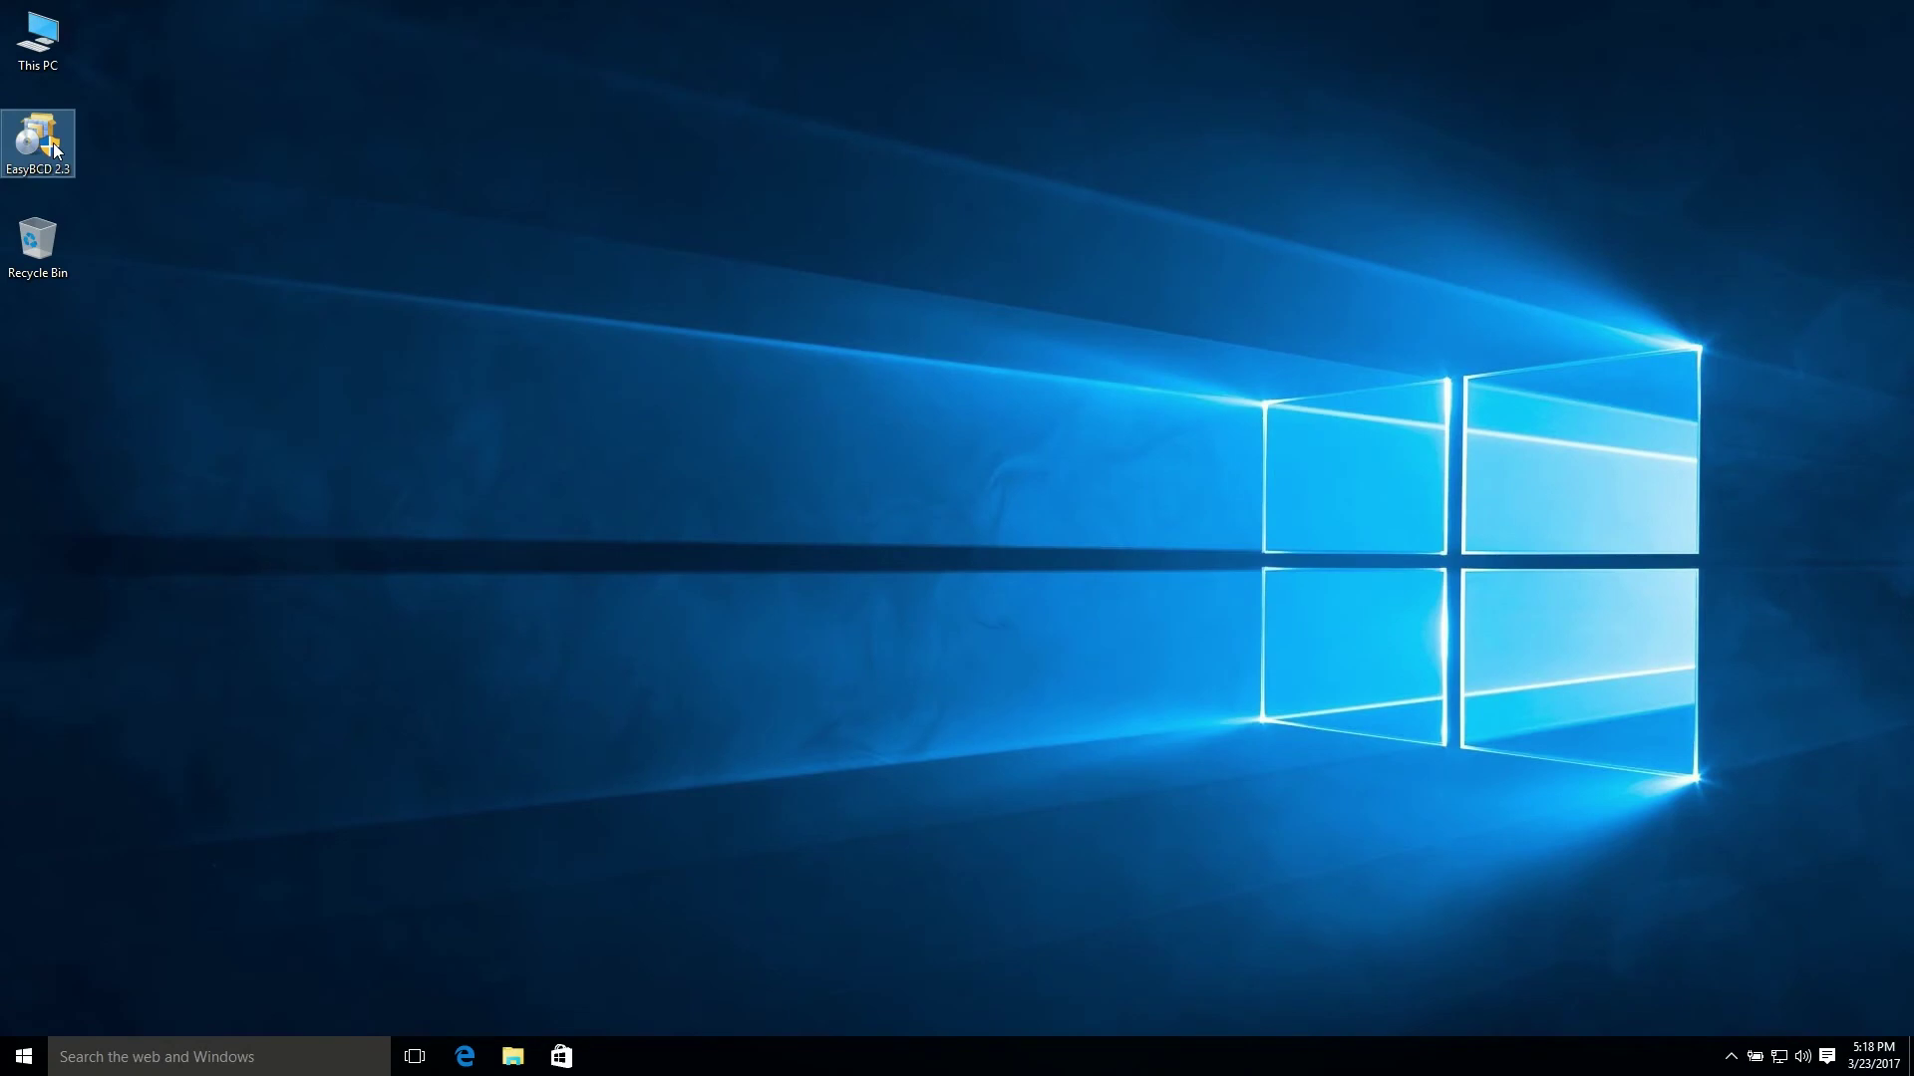
Run the installer as administrator and install EasyBCD 2.3 with default components and folder.
right_click(55, 150)
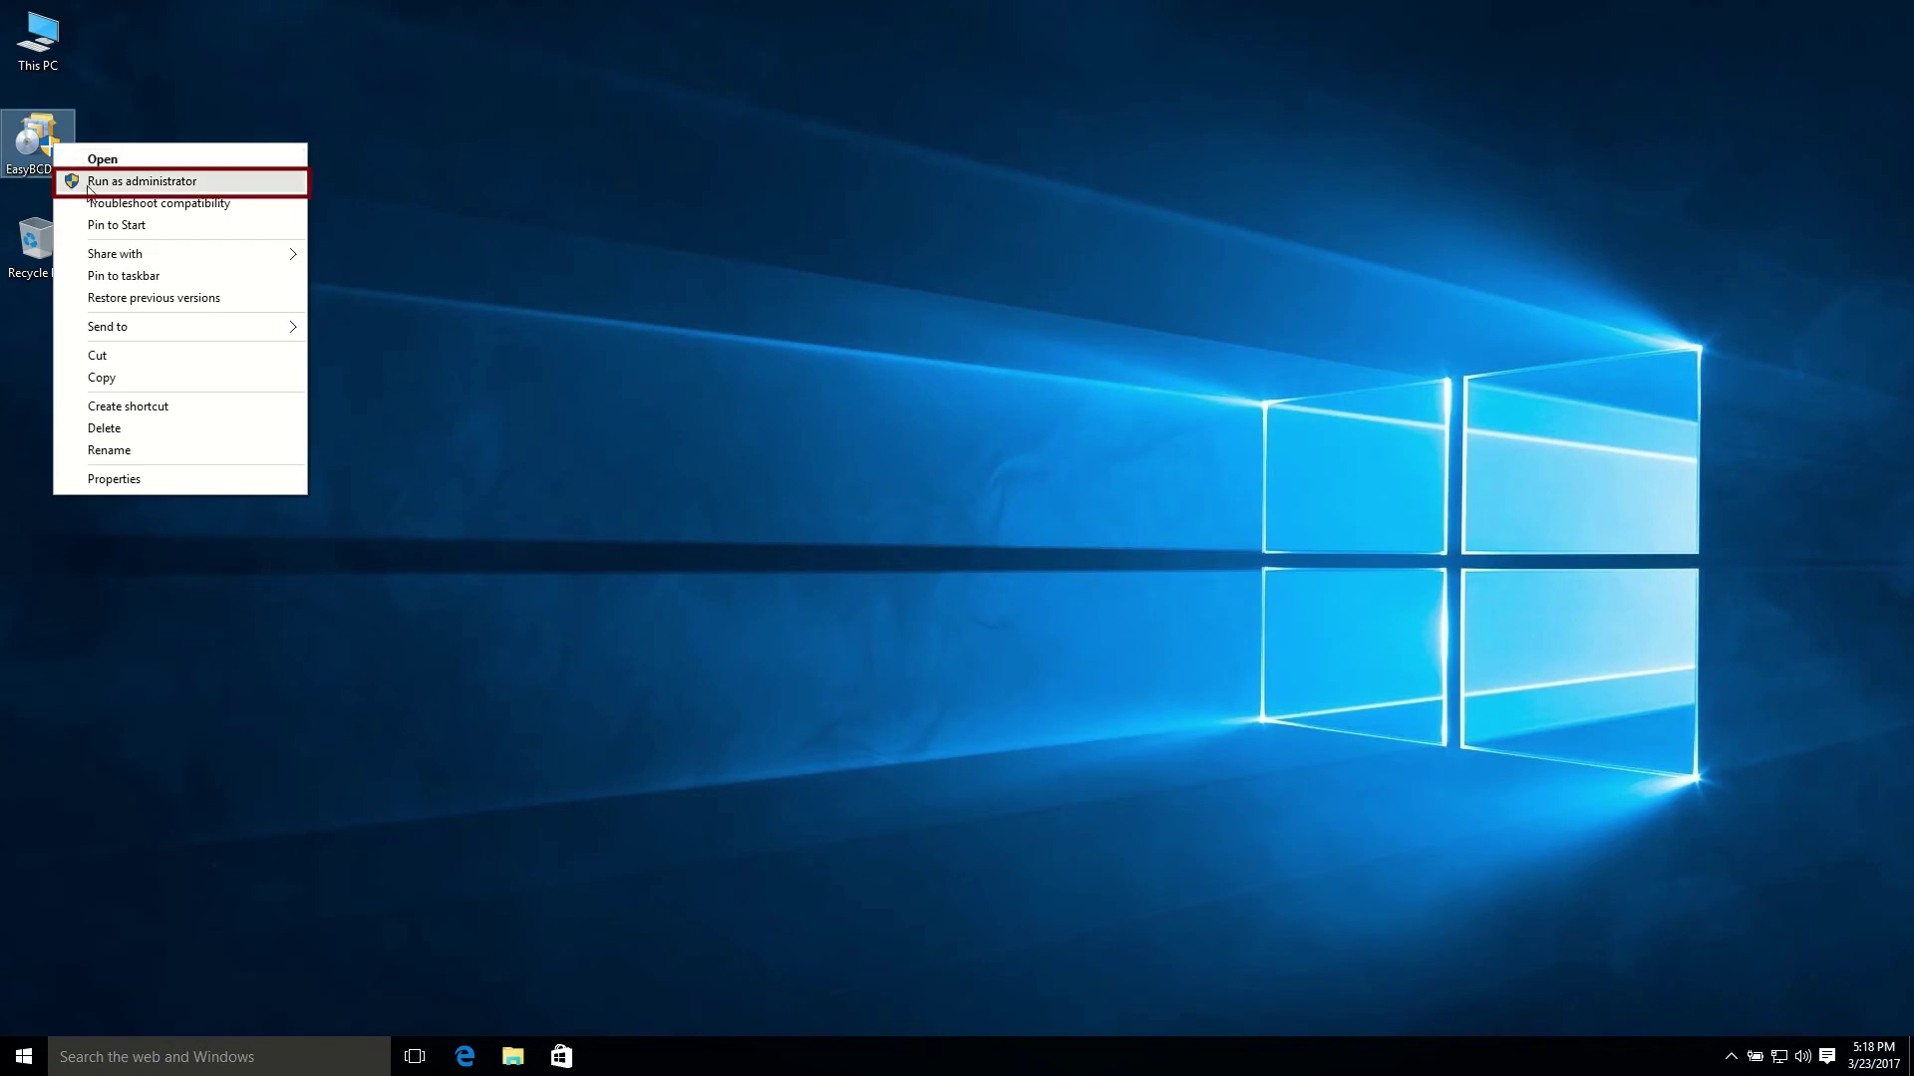
left_click(89, 185)
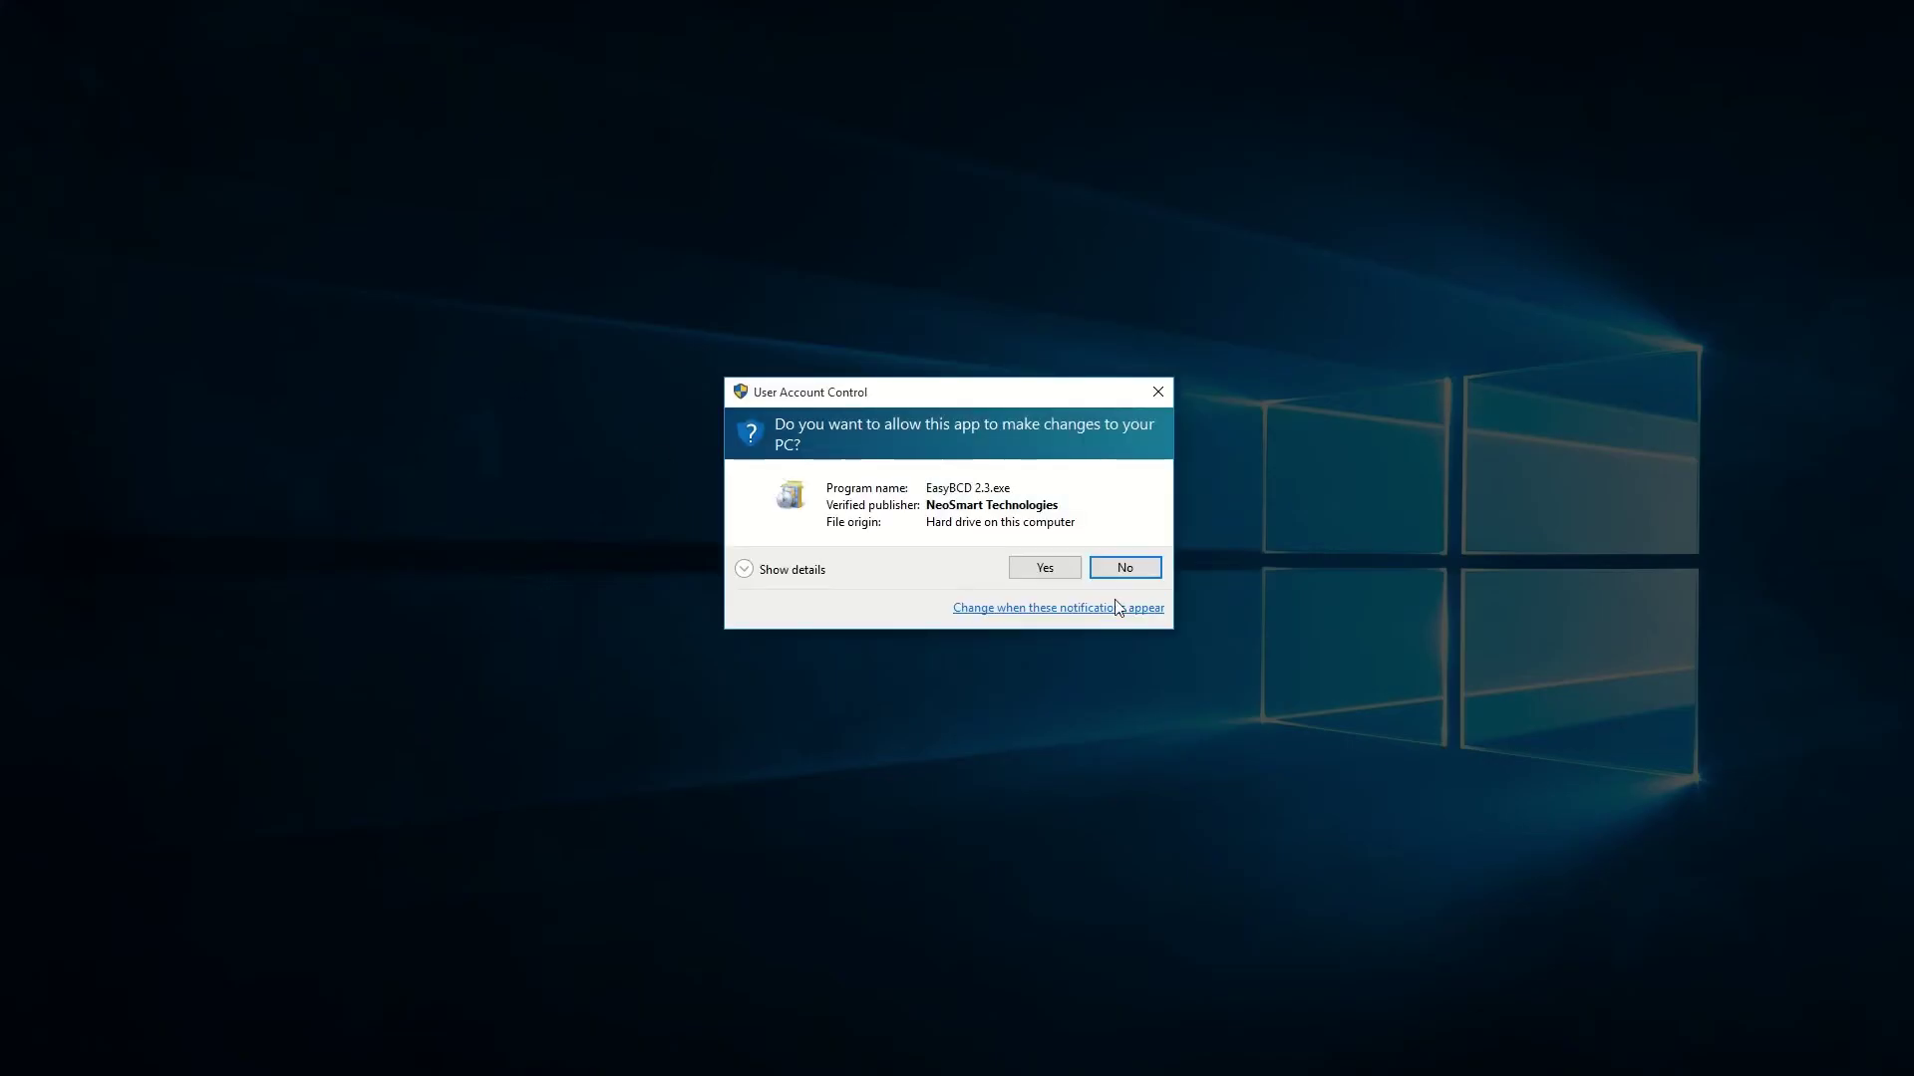
left_click(1044, 568)
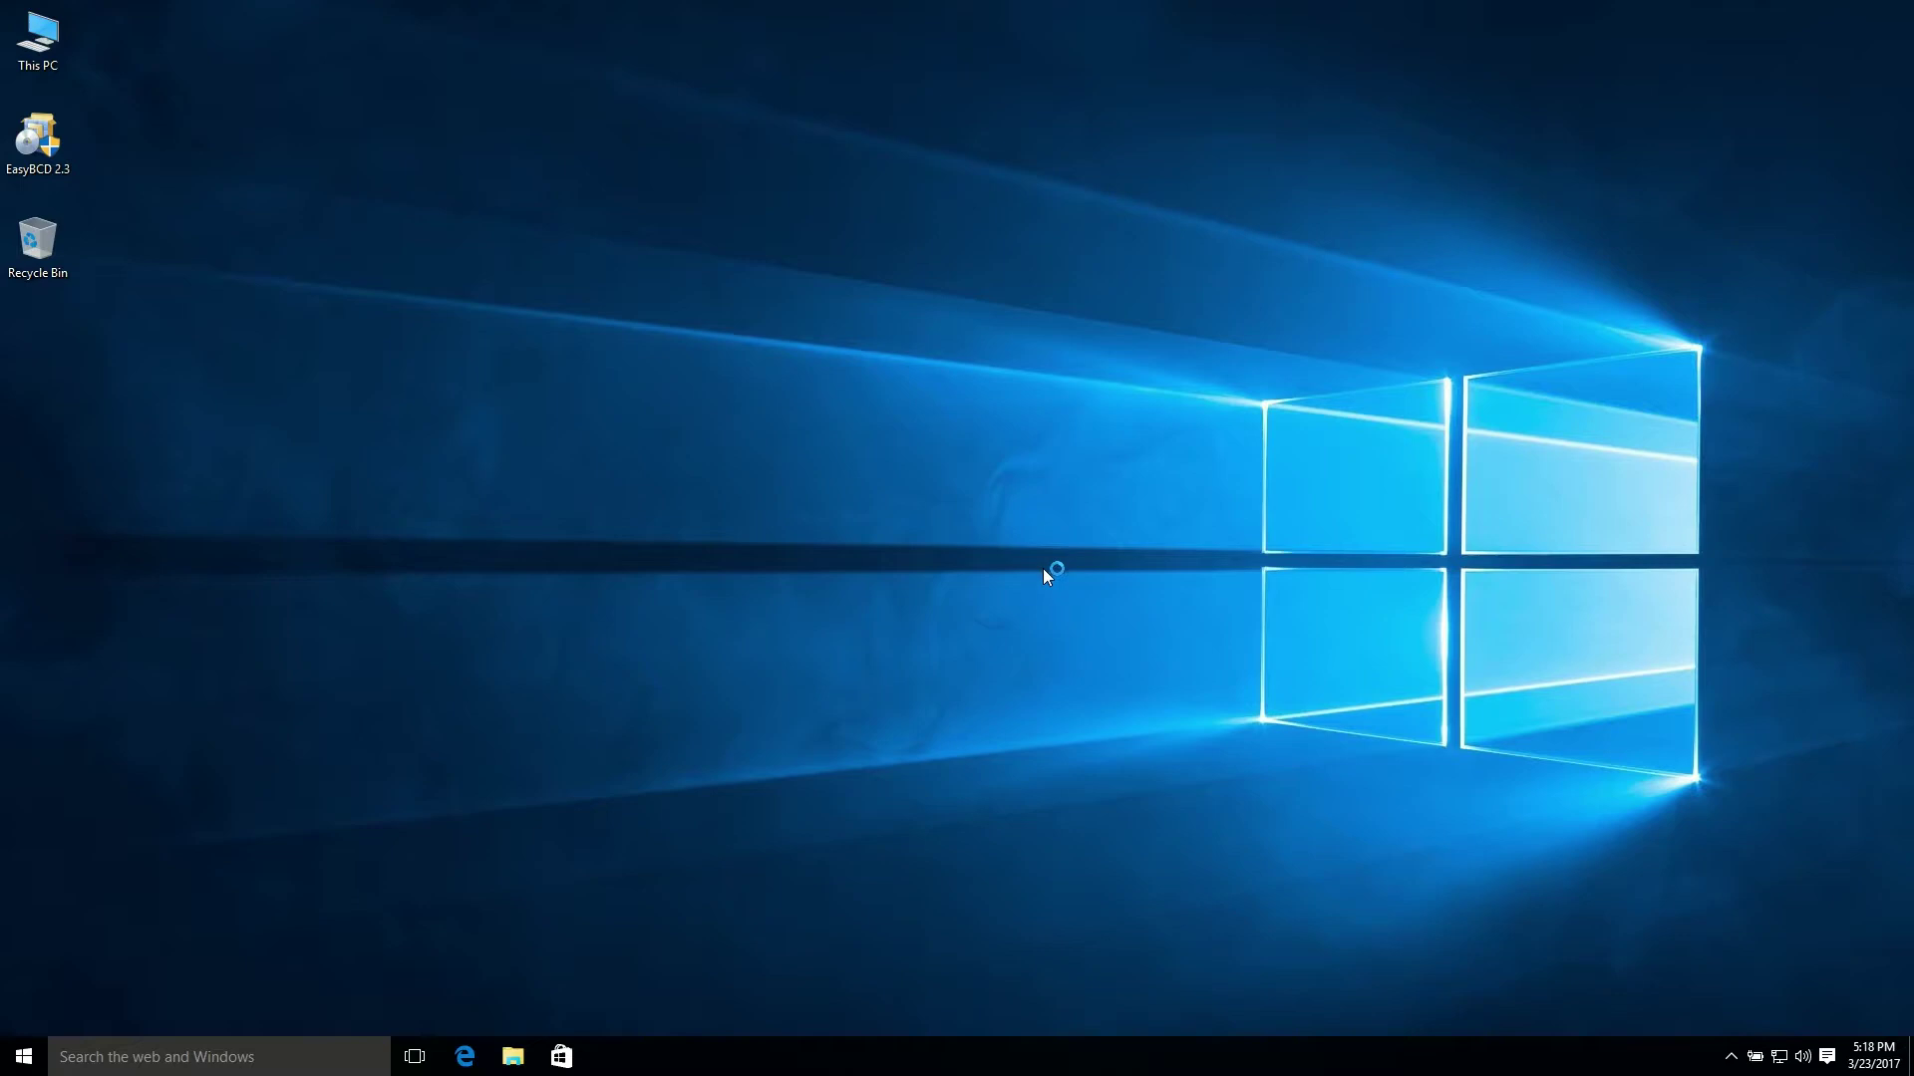
left_click(978, 695)
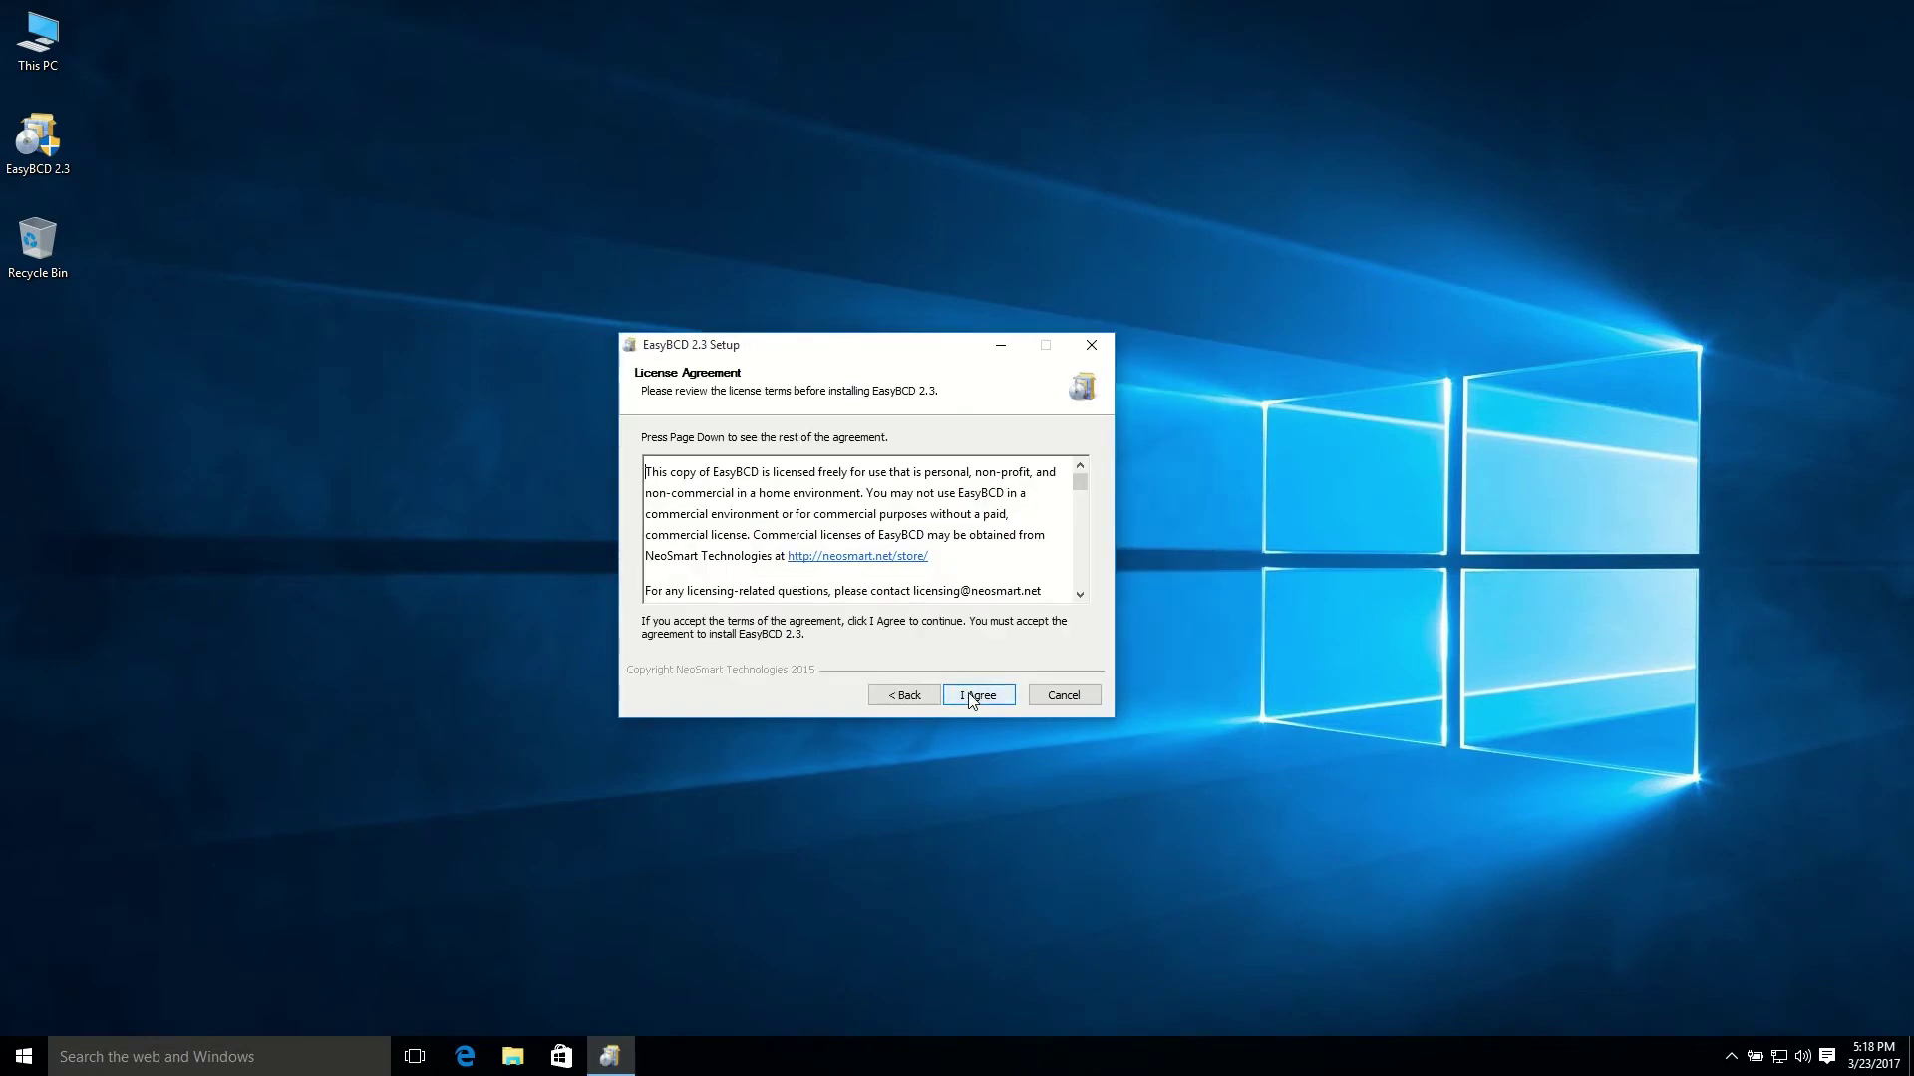
left_click(983, 704)
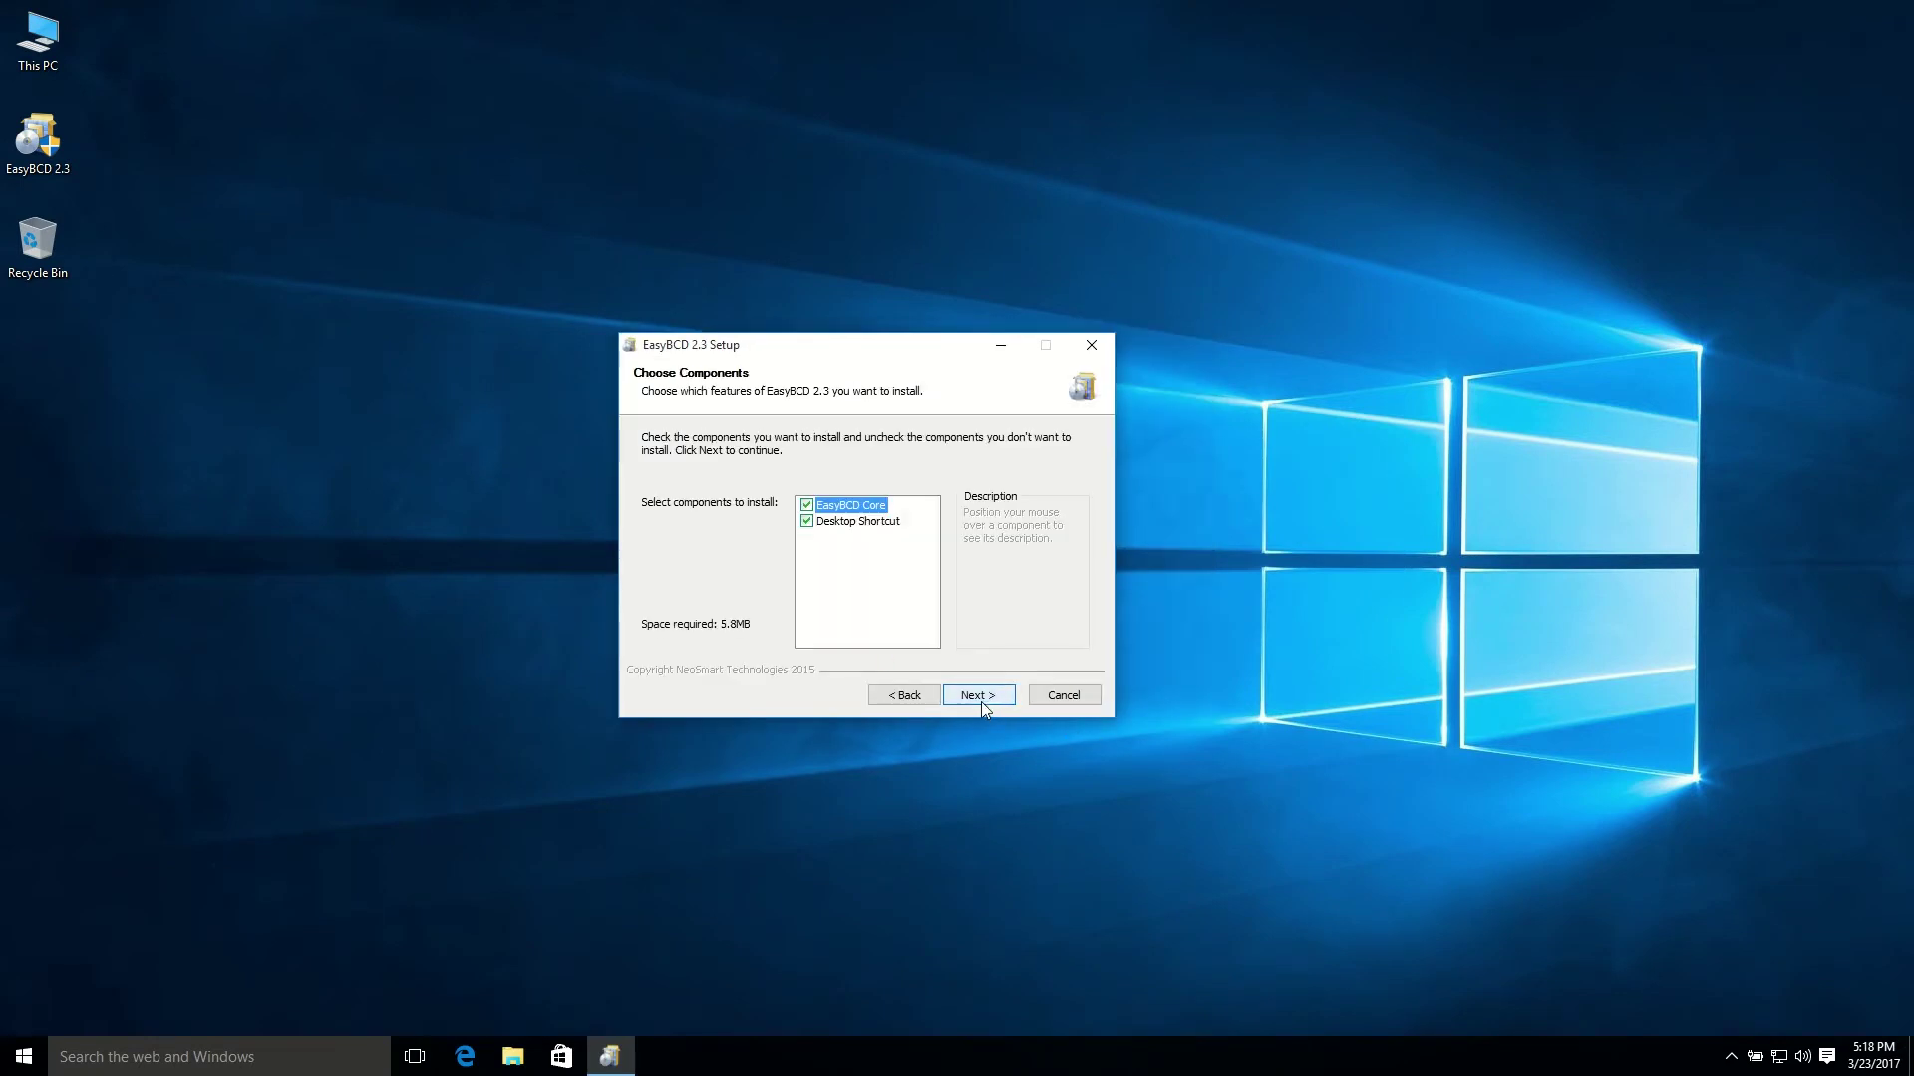
left_click(978, 696)
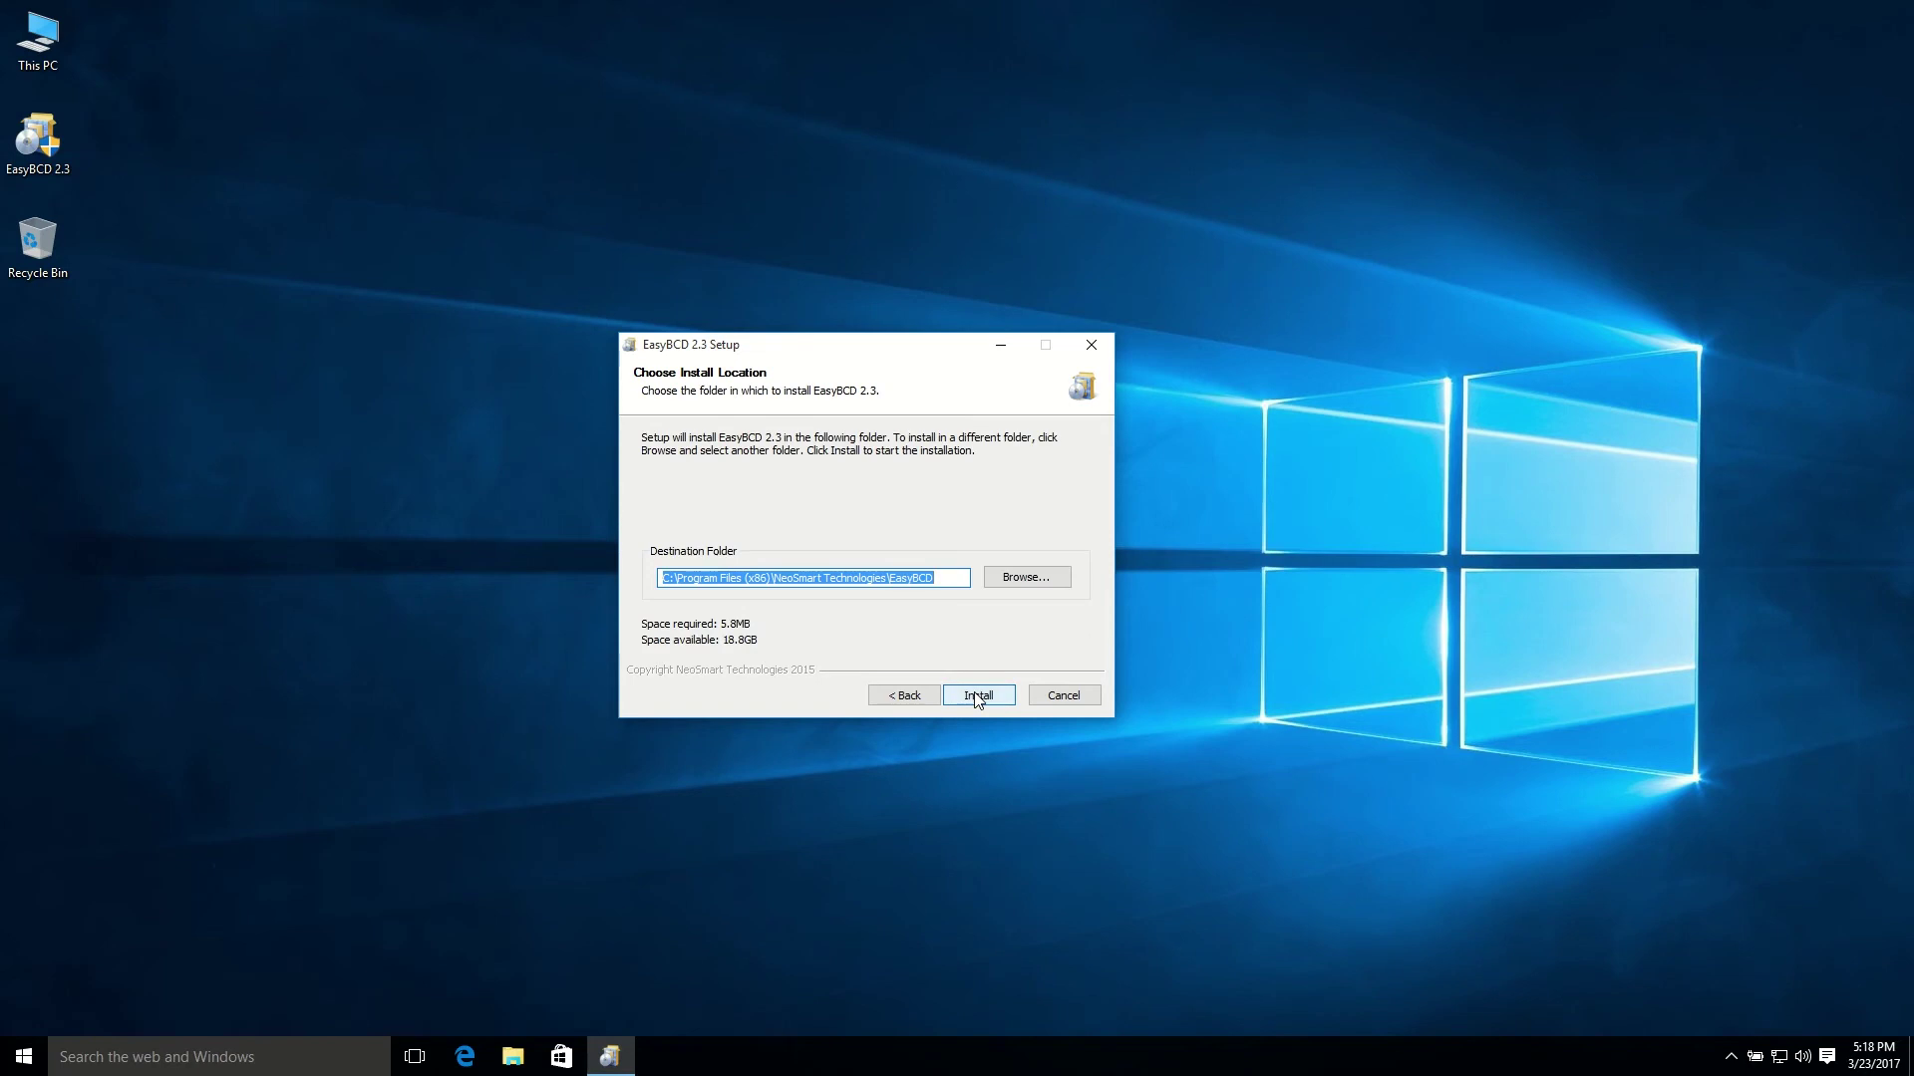
left_click(974, 695)
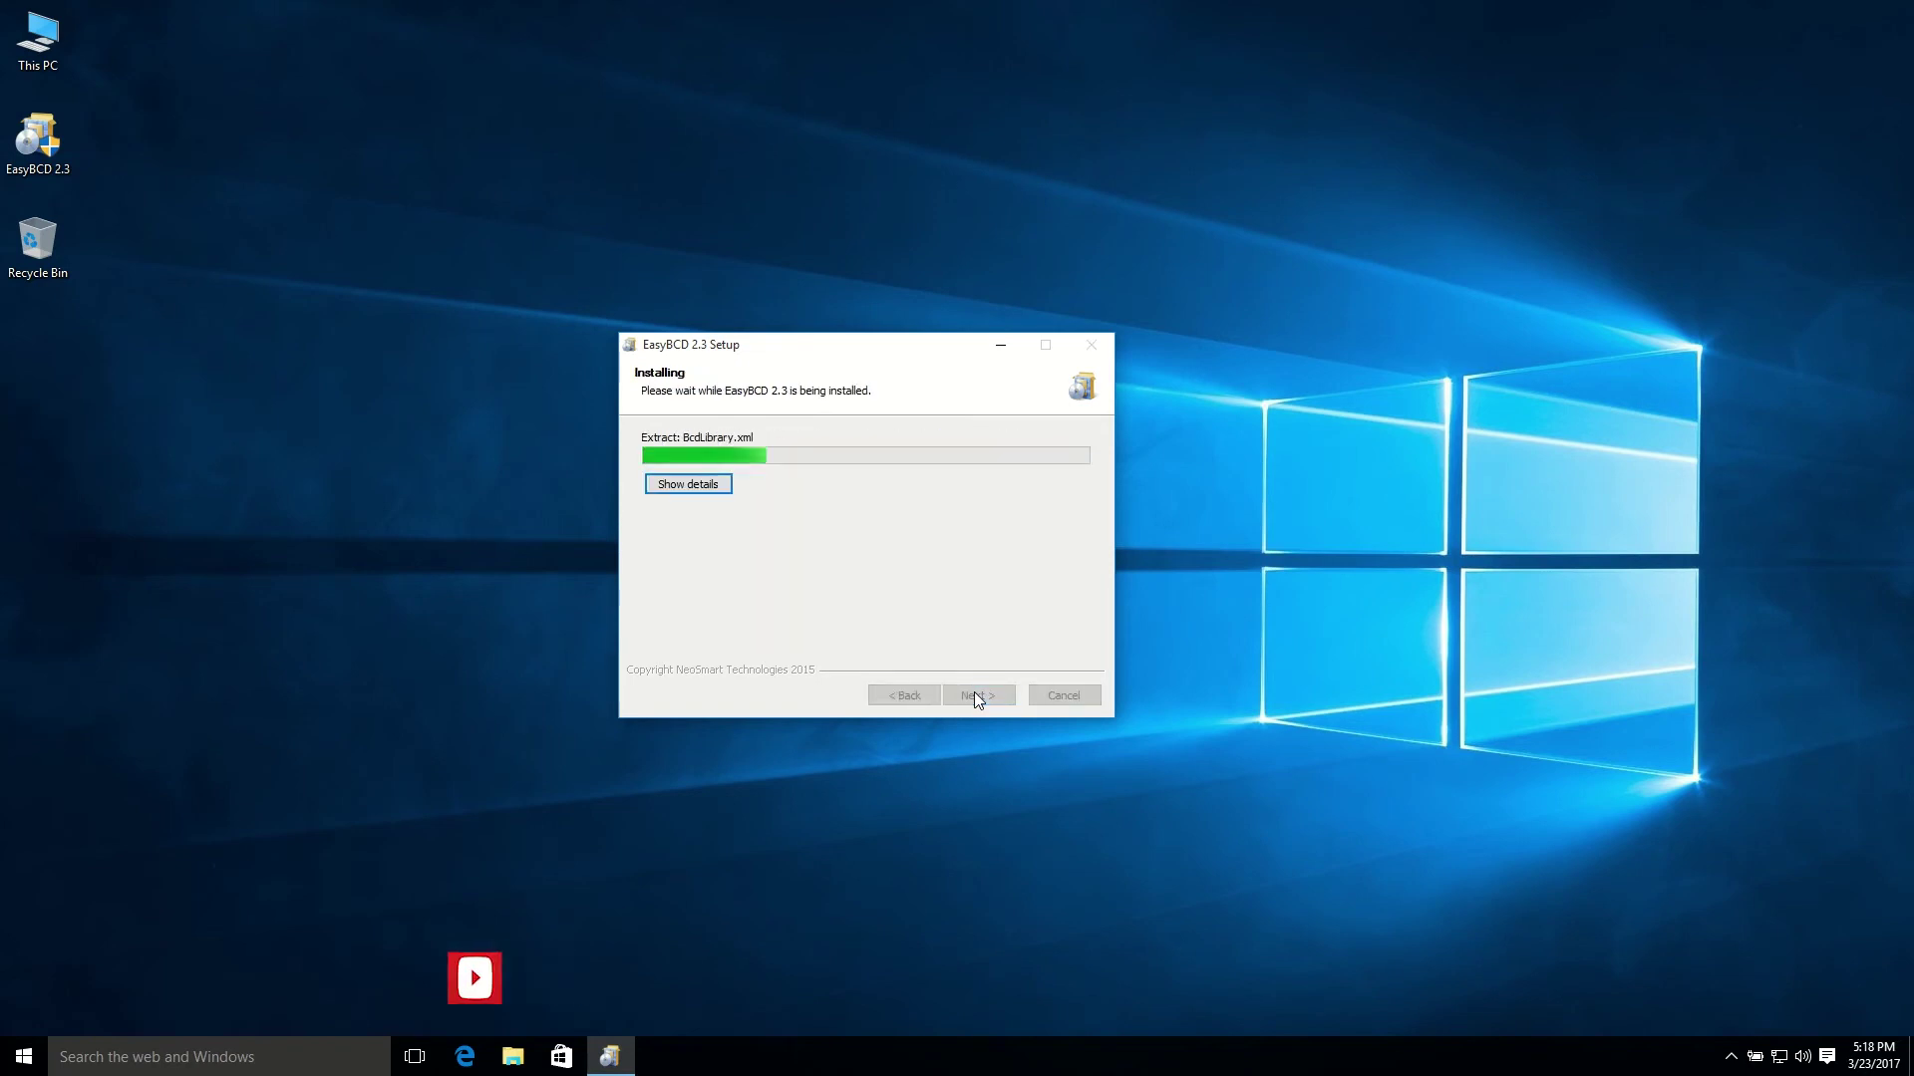
left_click(975, 696)
left_click(974, 695)
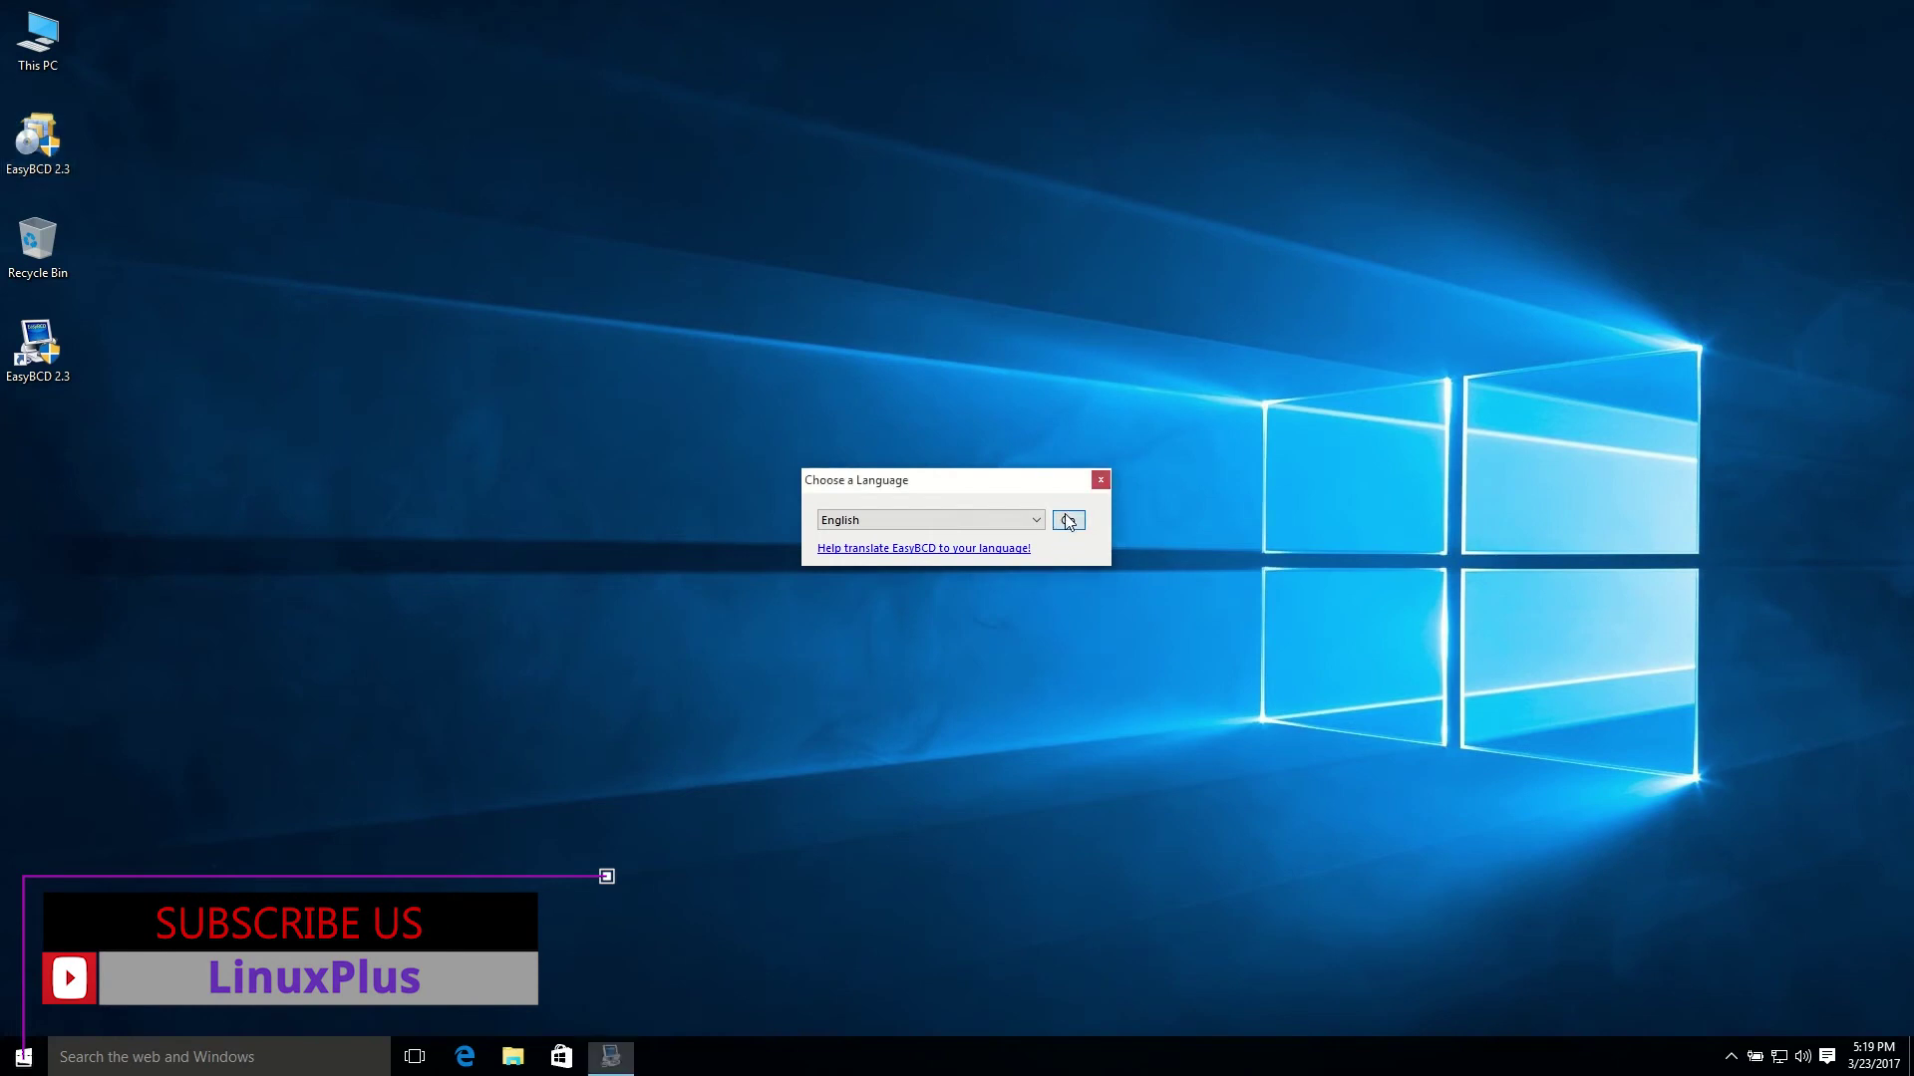
Choose English for EasyBCD and accept the non-commercial license notice.
left_click(1067, 518)
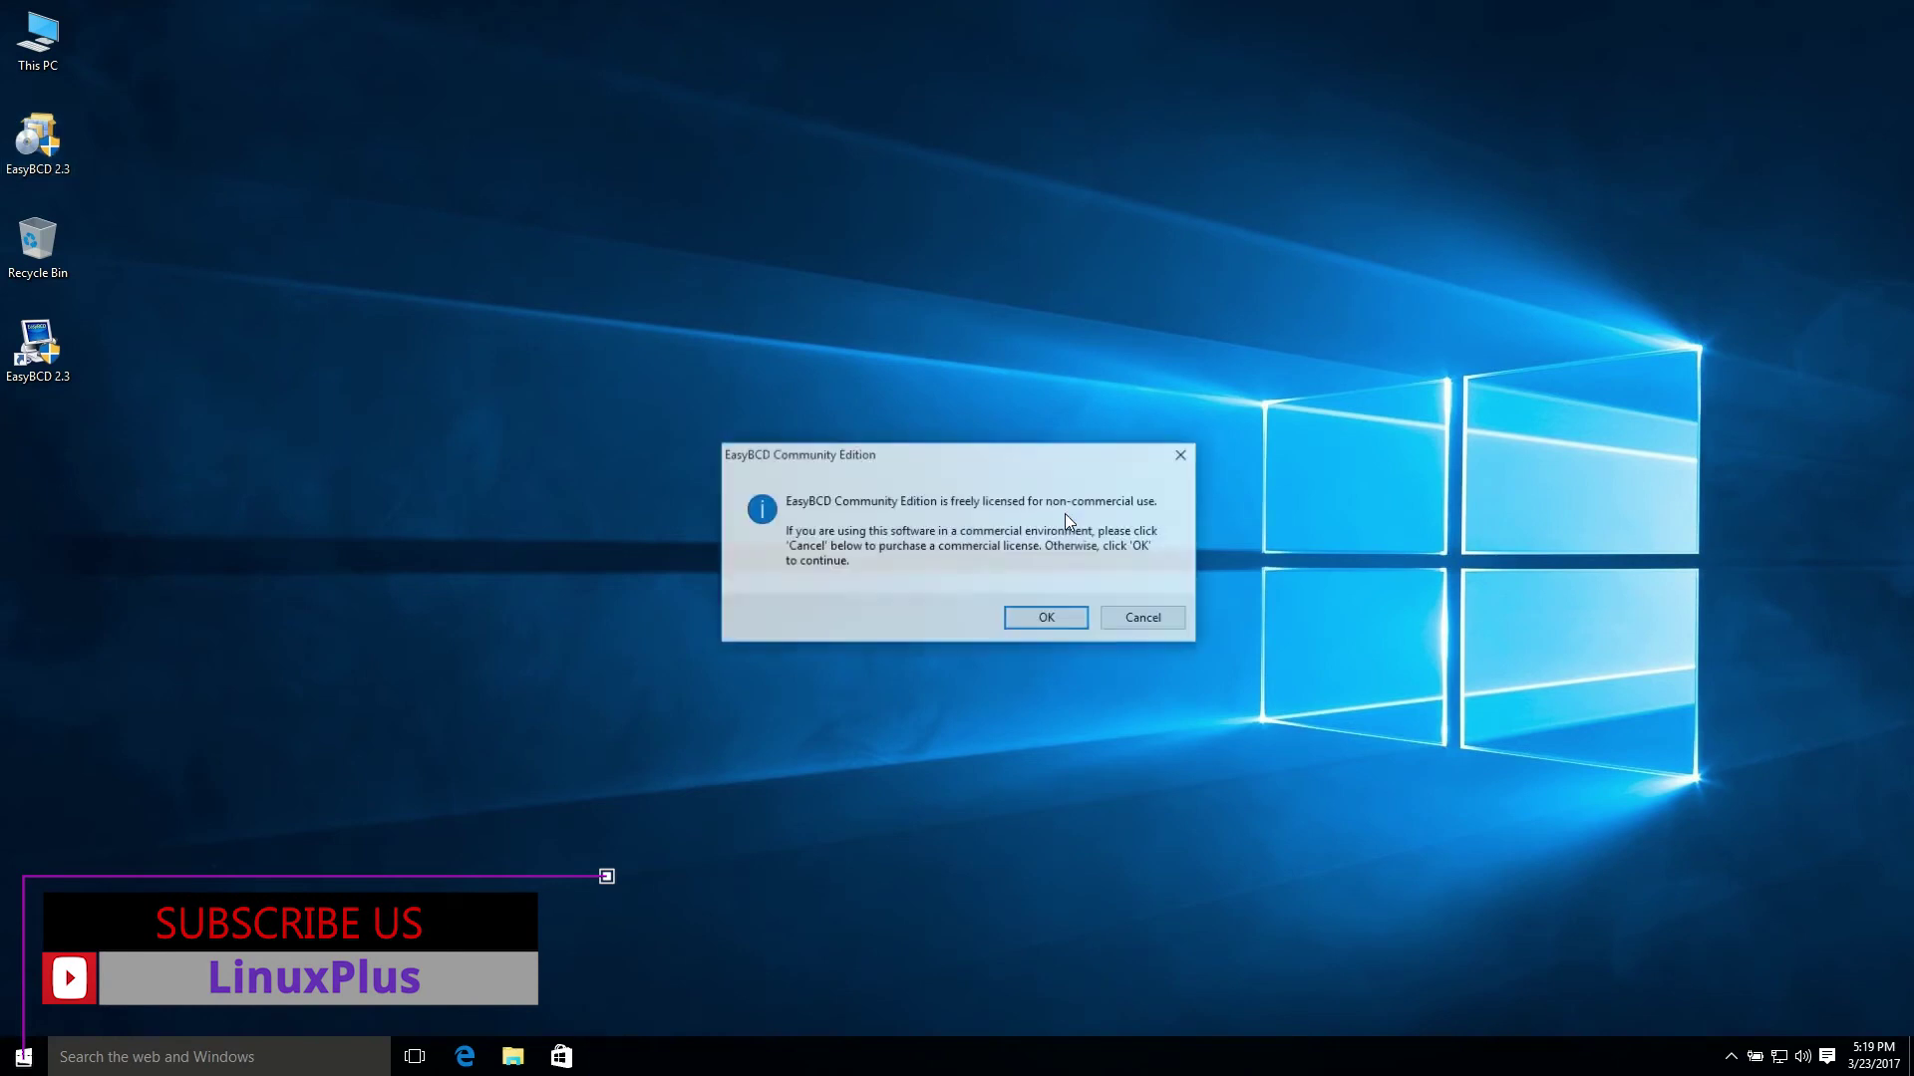
left_click(1039, 613)
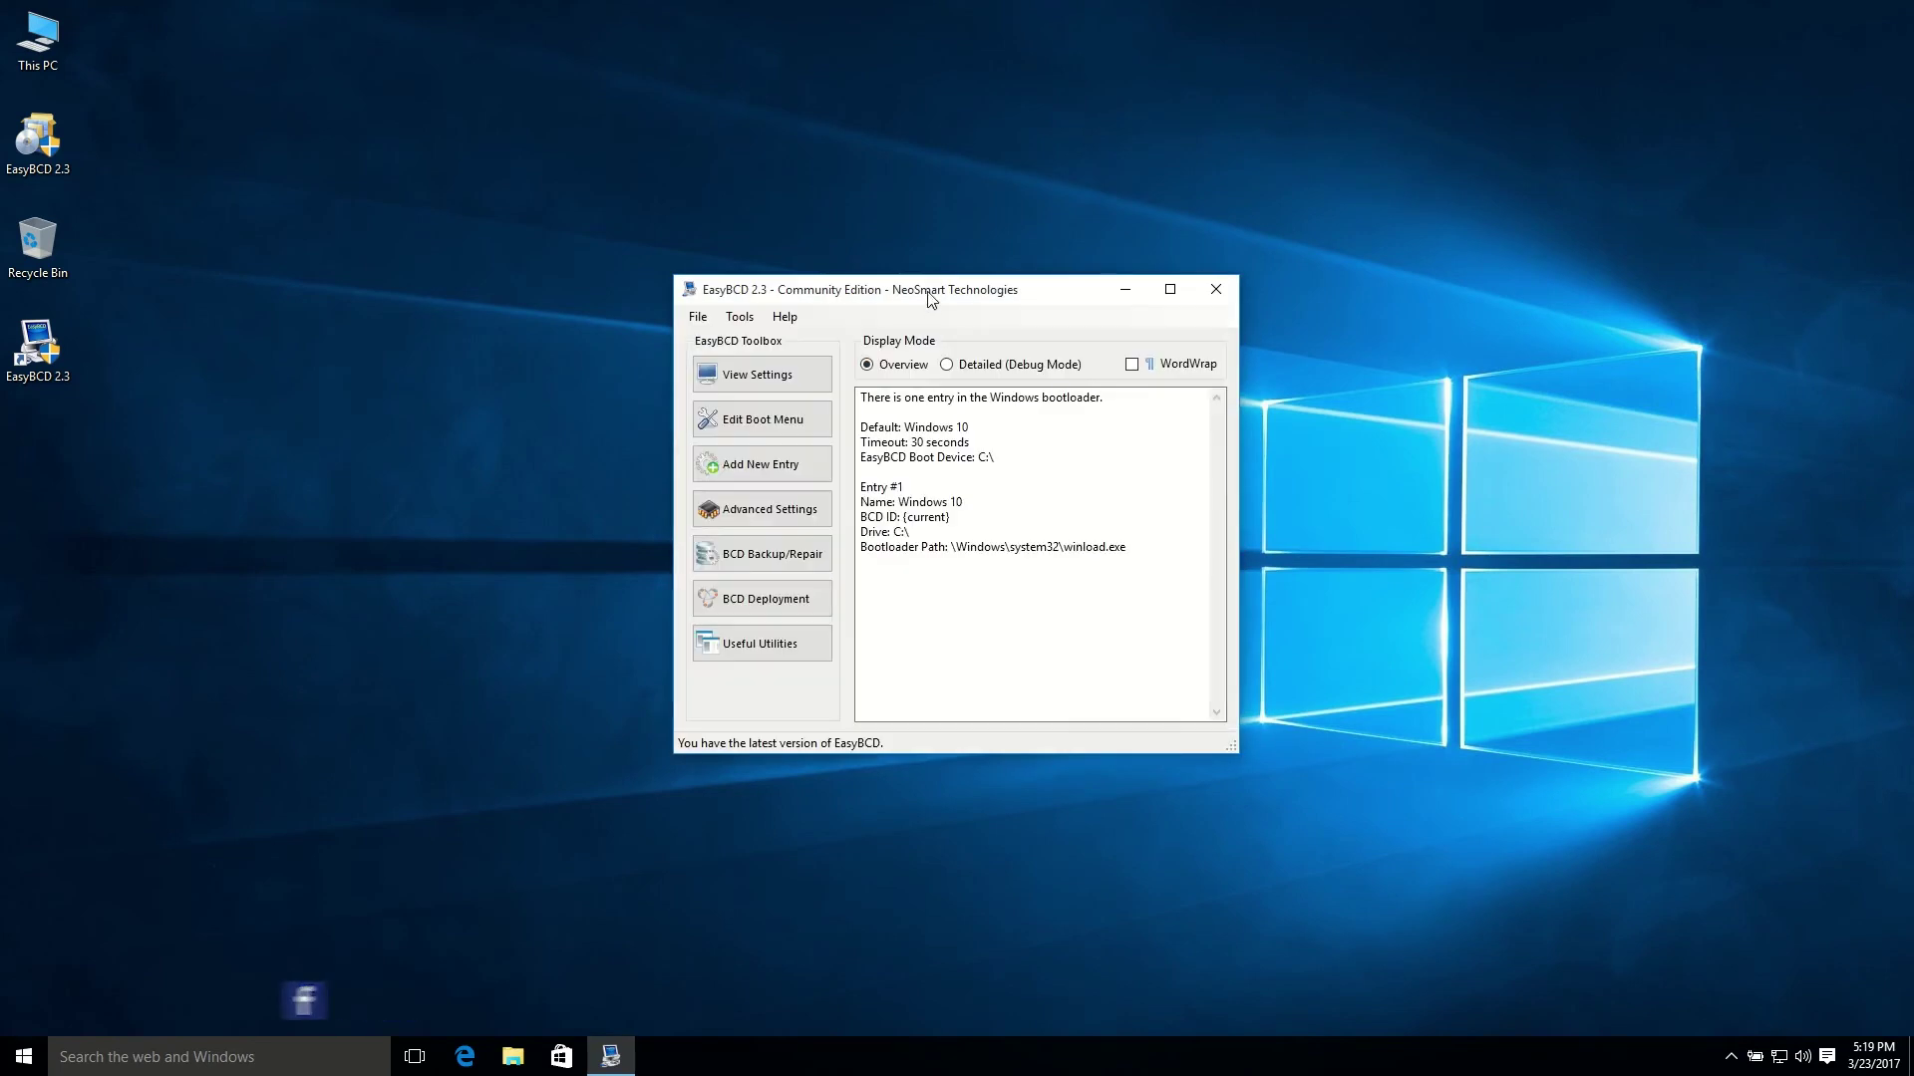
left_click_drag(938, 277, 892, 368)
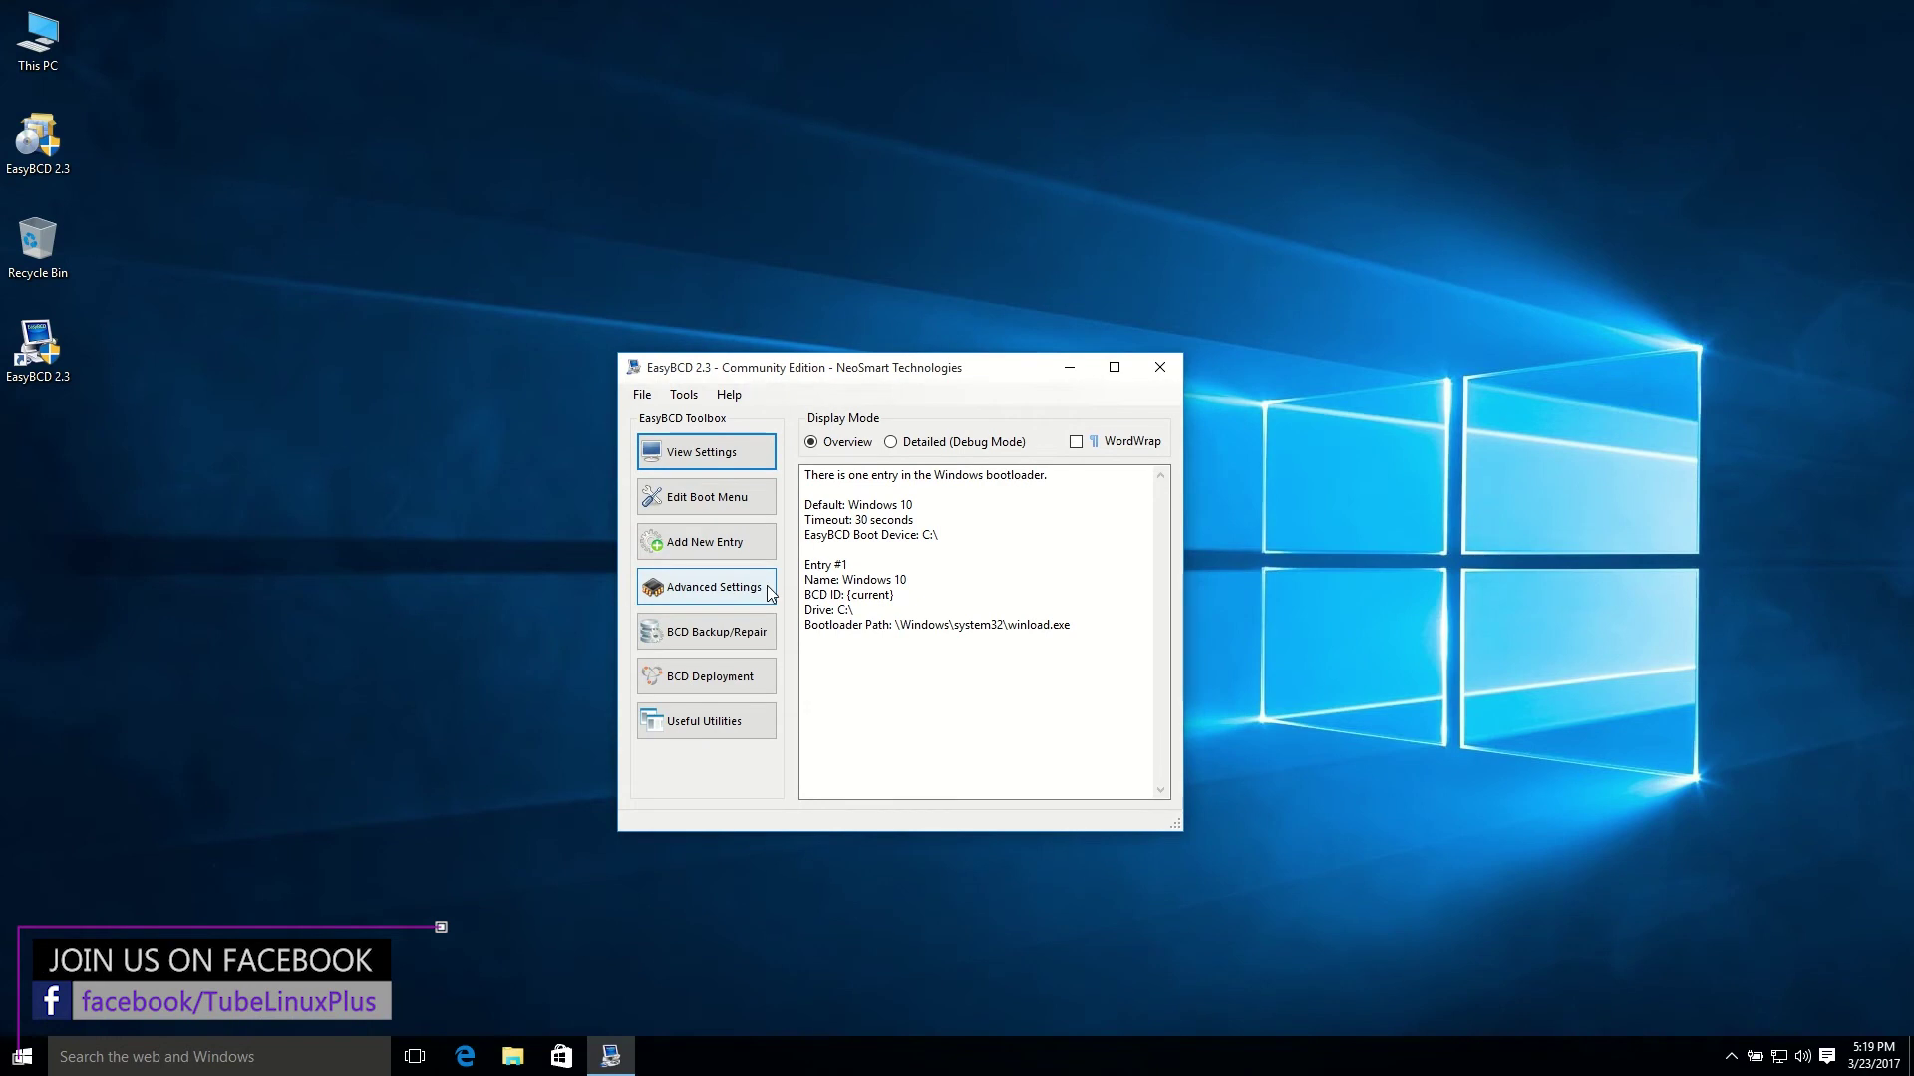
Browse the EasyBCD toolbox pages through to BCD Backup/Repair.
left_click(704, 499)
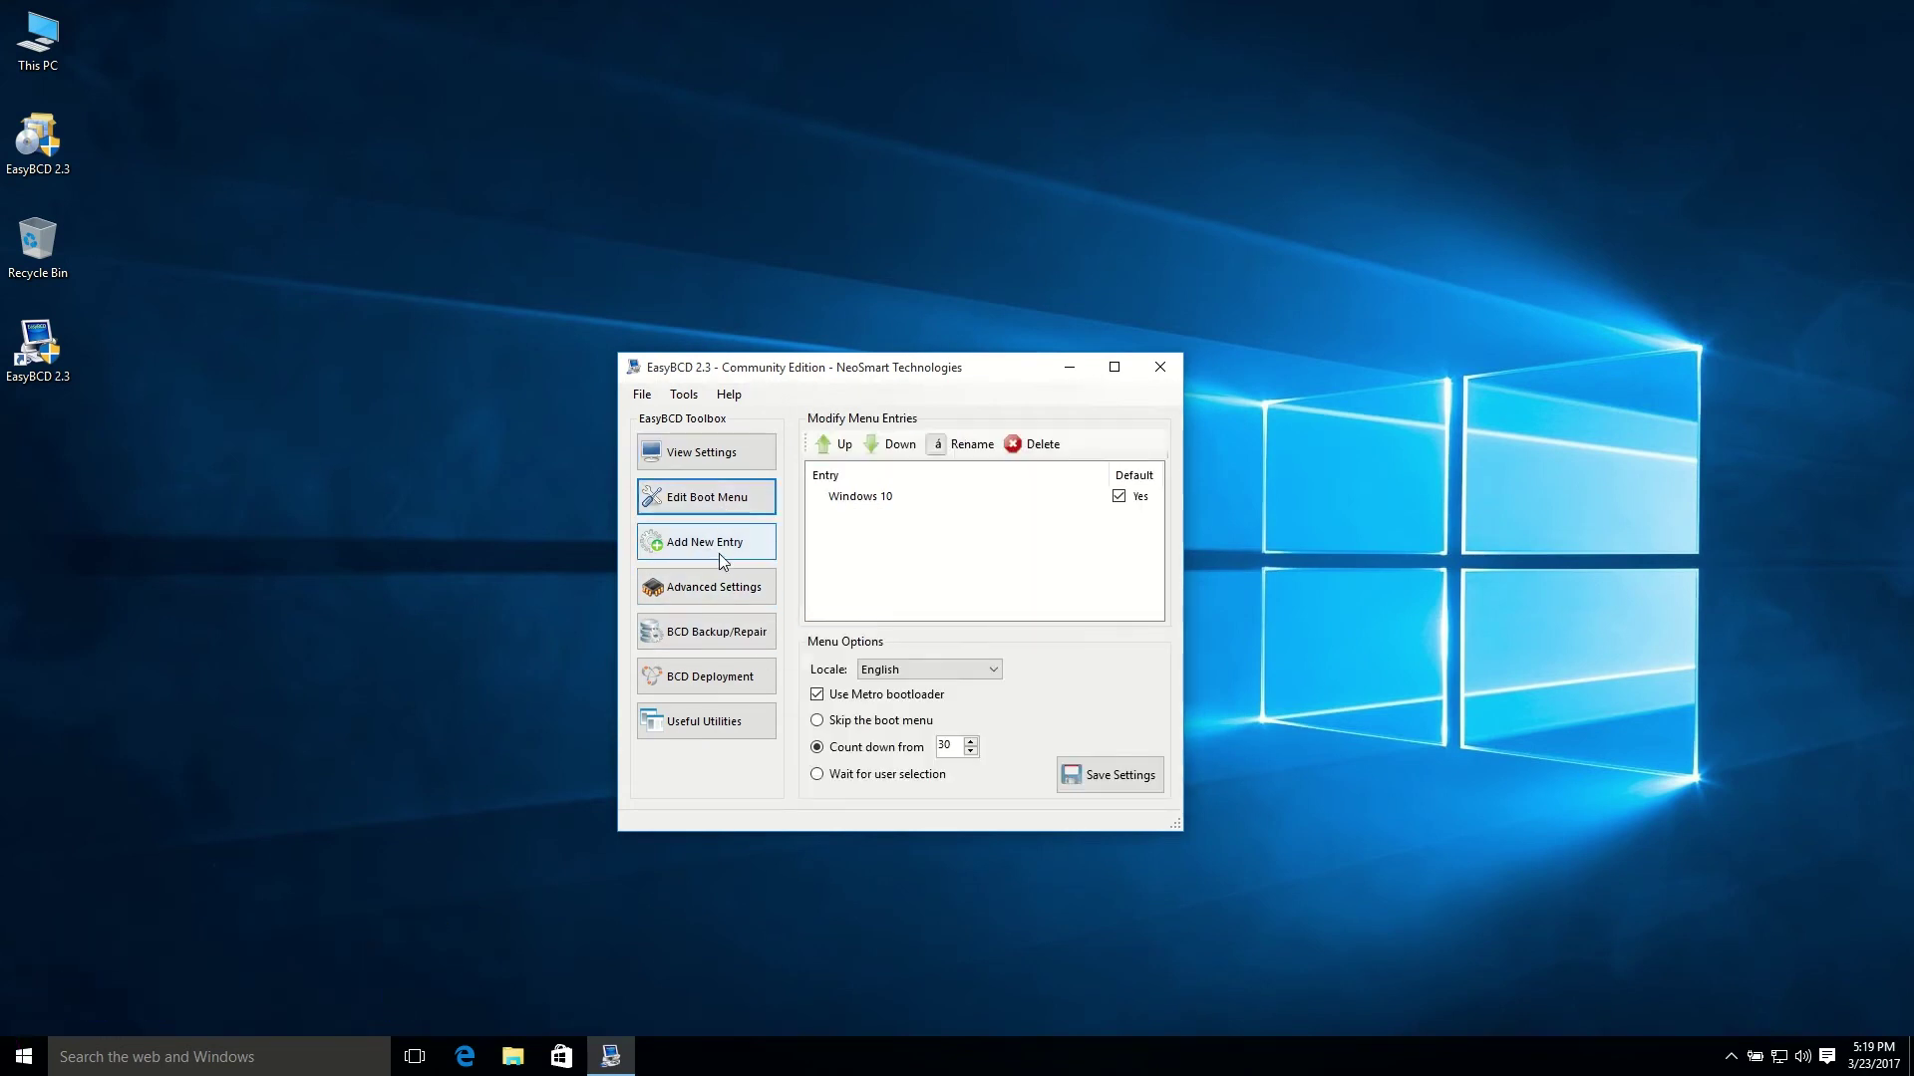
left_click(724, 554)
left_click(733, 590)
left_click(709, 641)
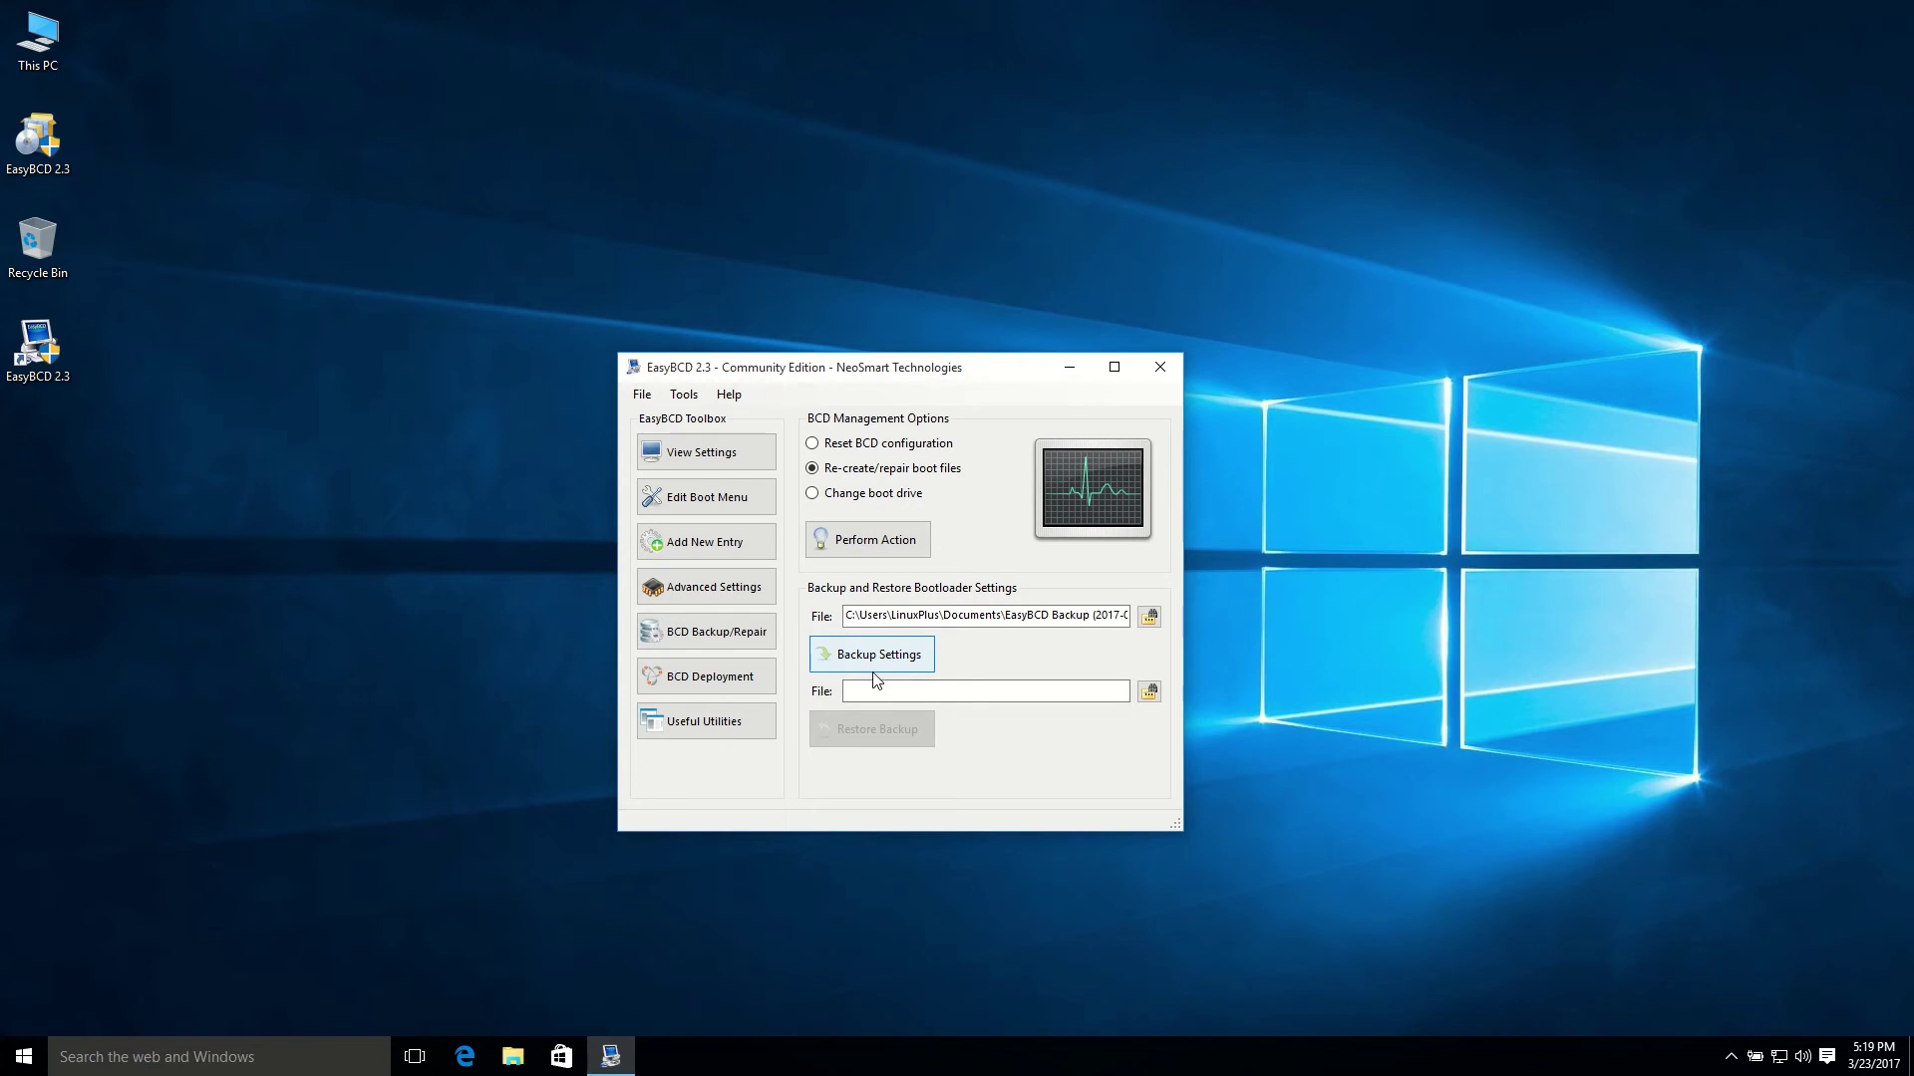
Back up the BCD settings, then perform Re-create/repair boot files.
left_click(881, 675)
left_click(892, 651)
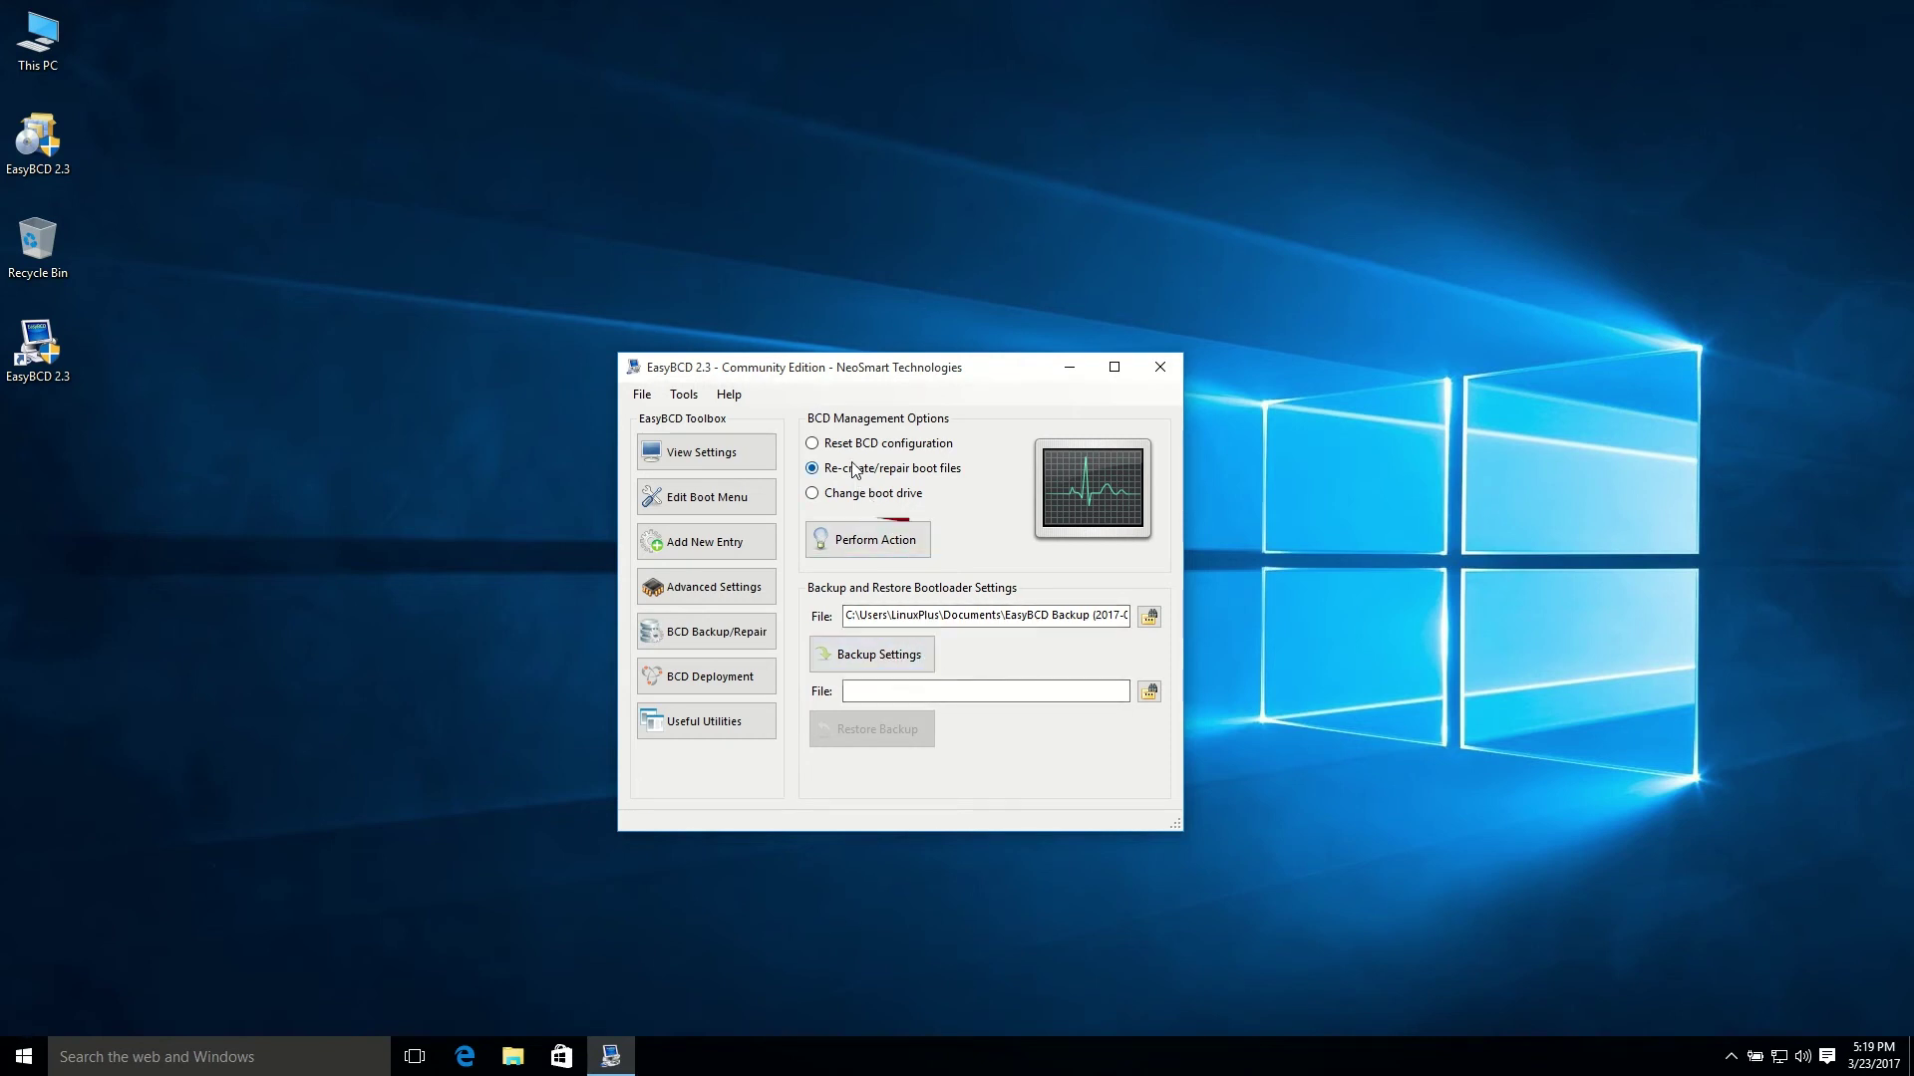
left_click(877, 556)
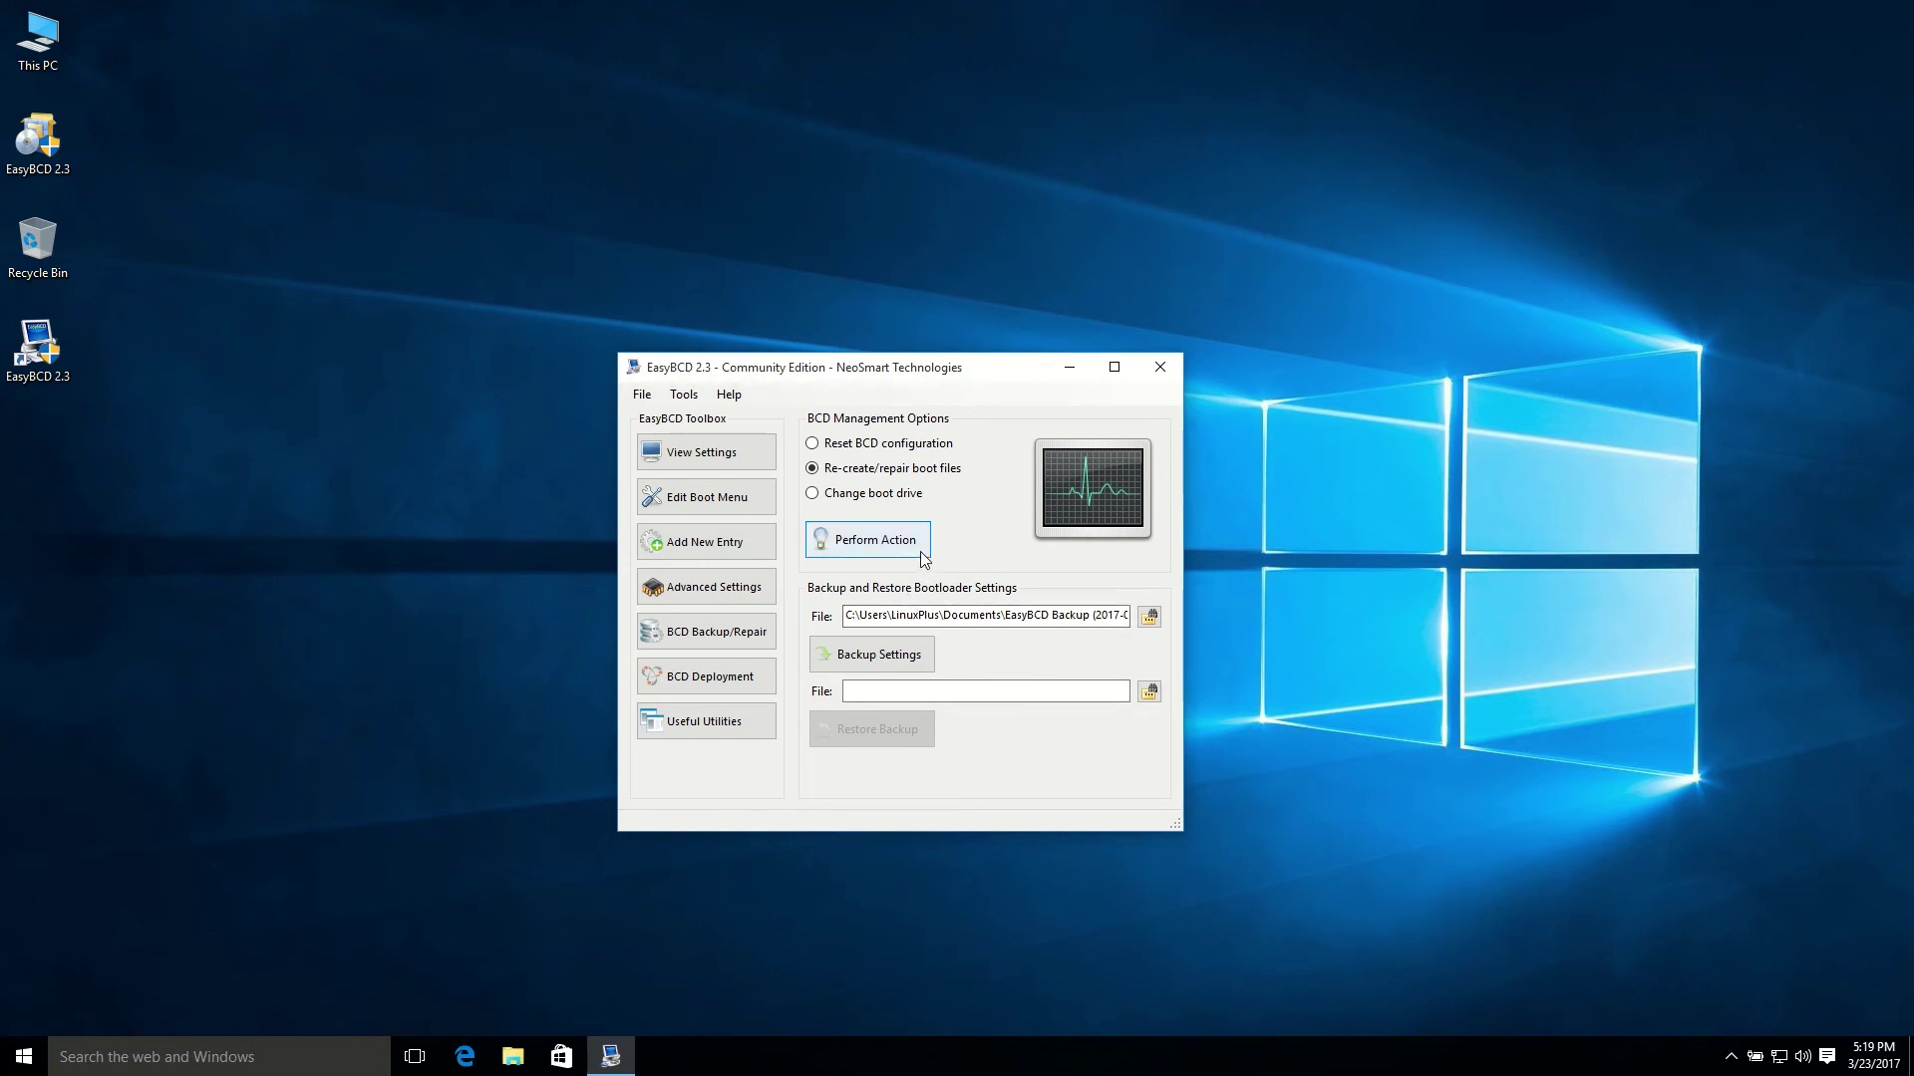
Close EasyBCD and restart Windows 10 from the Start menu's Power options.
left_click(1162, 373)
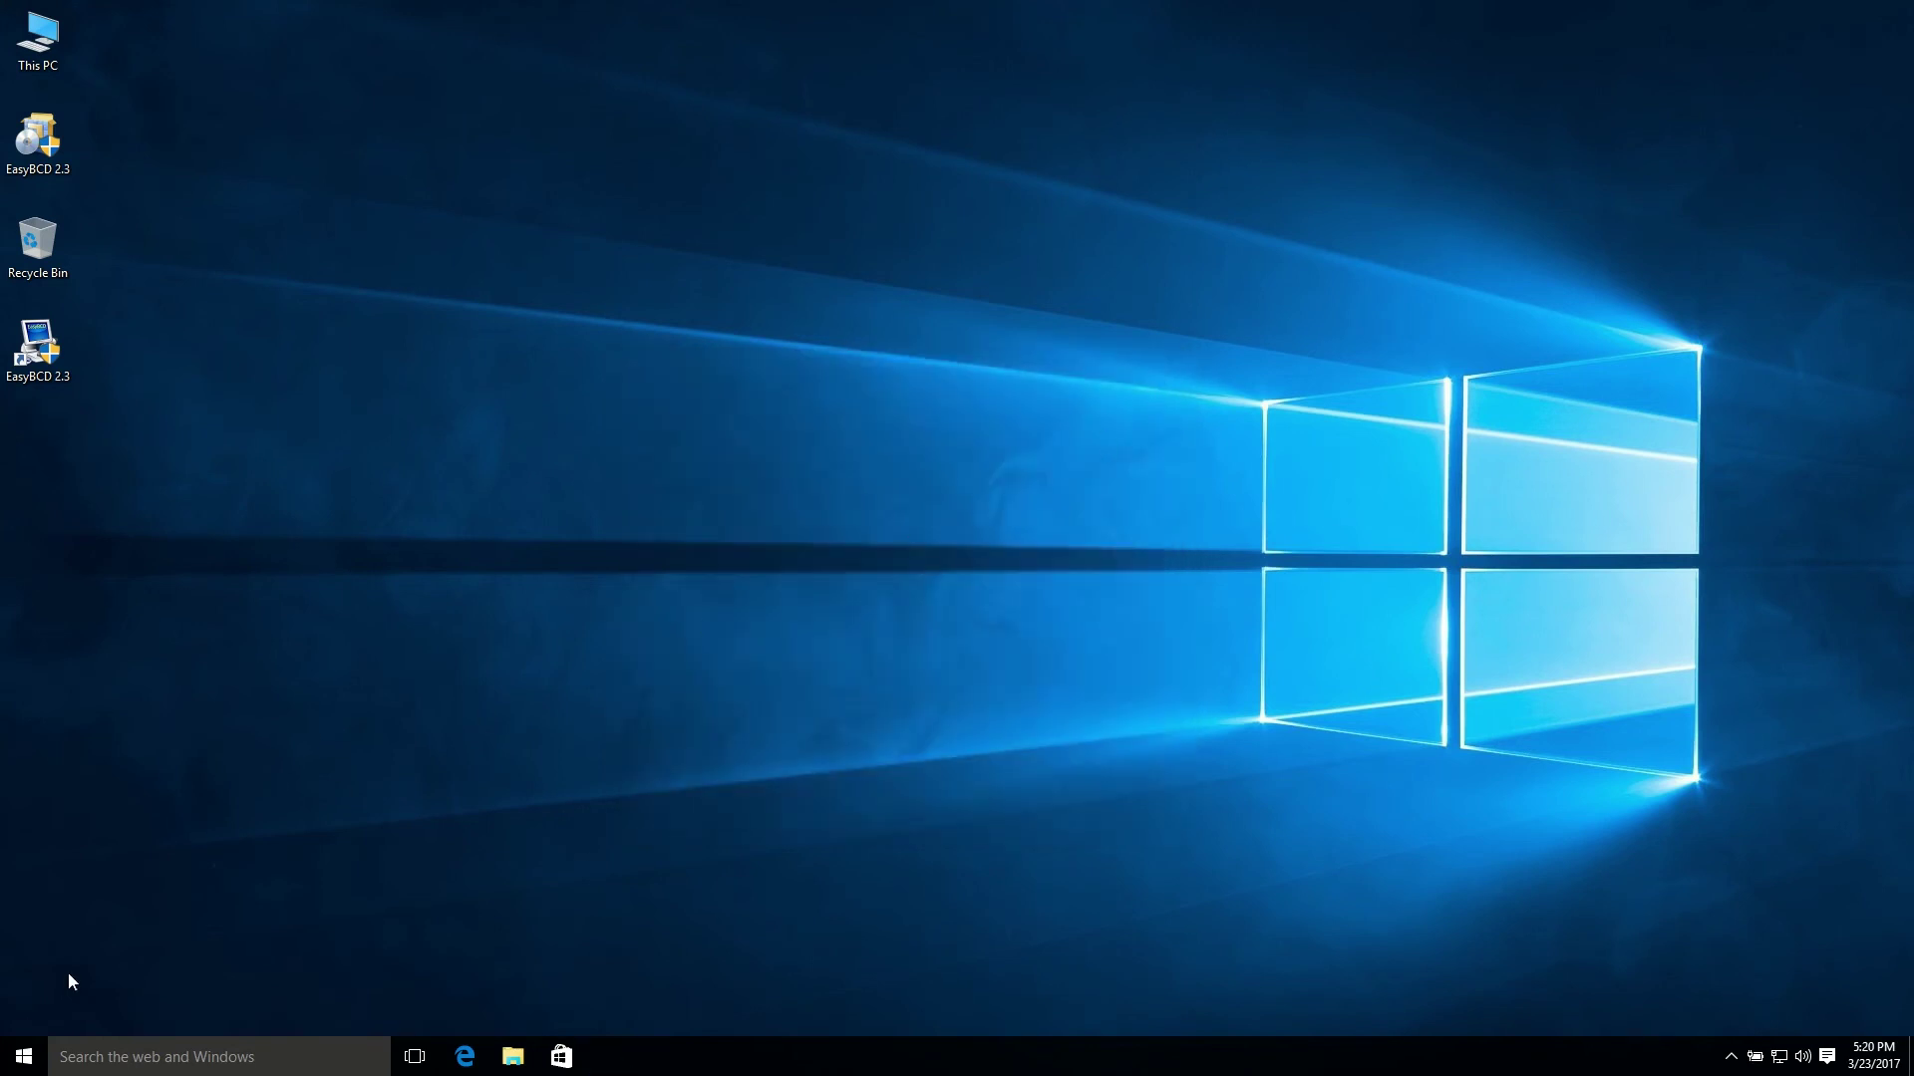
left_click(24, 1057)
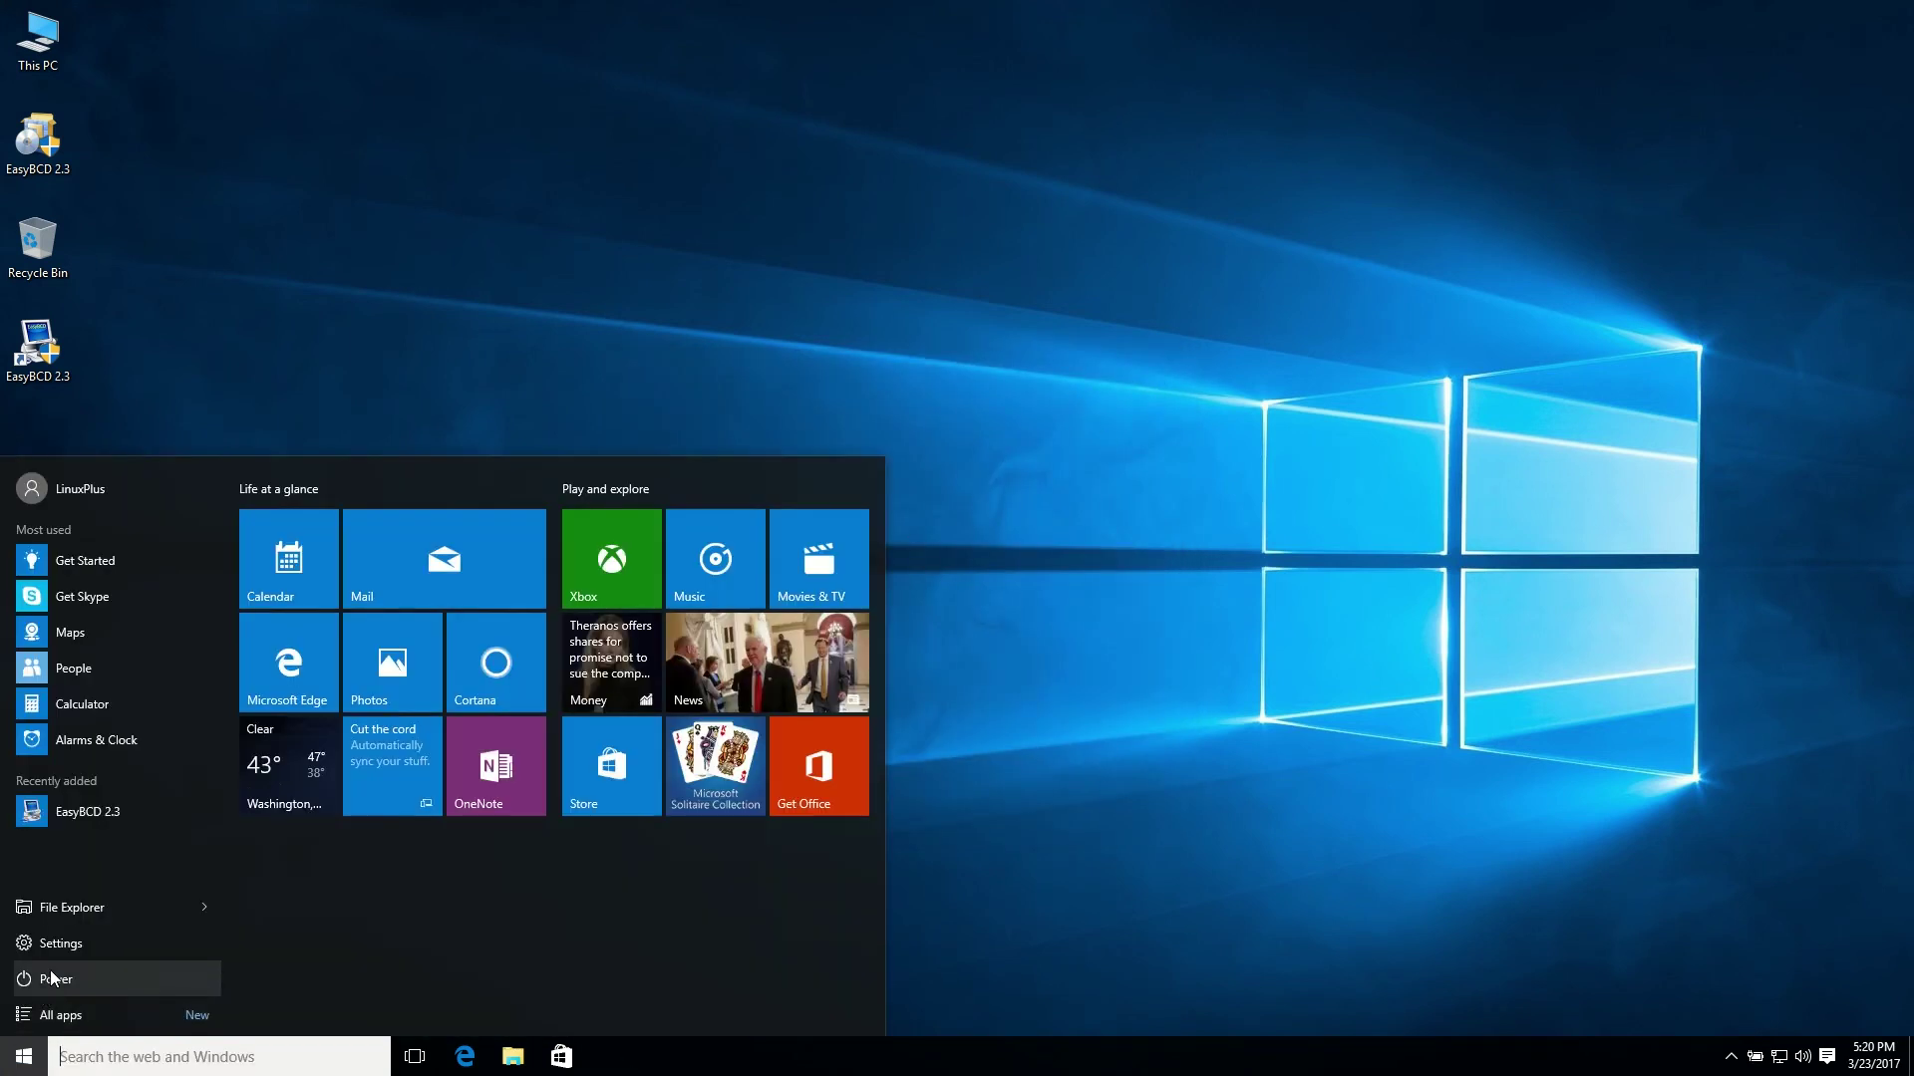
left_click(50, 975)
left_click(111, 935)
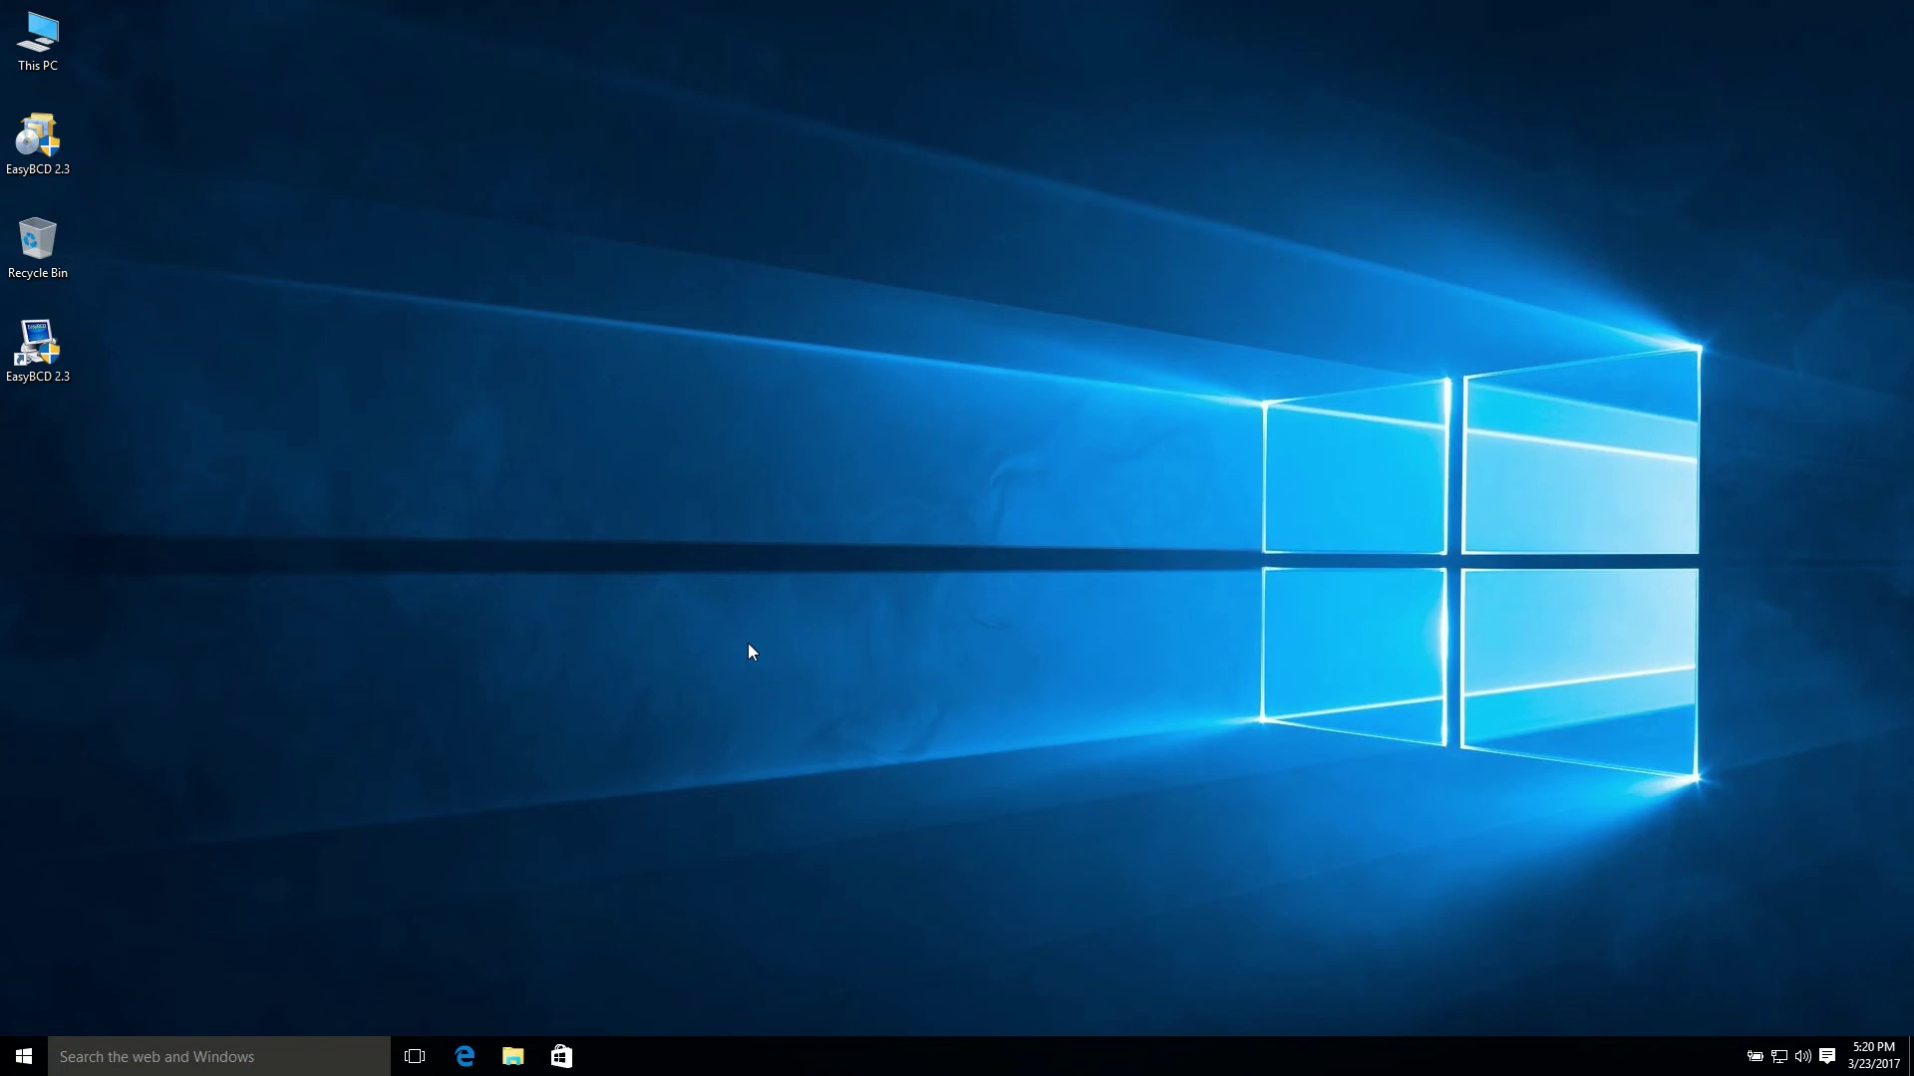
Open Computer Management from This PC and show Disk Management.
right_click(36, 46)
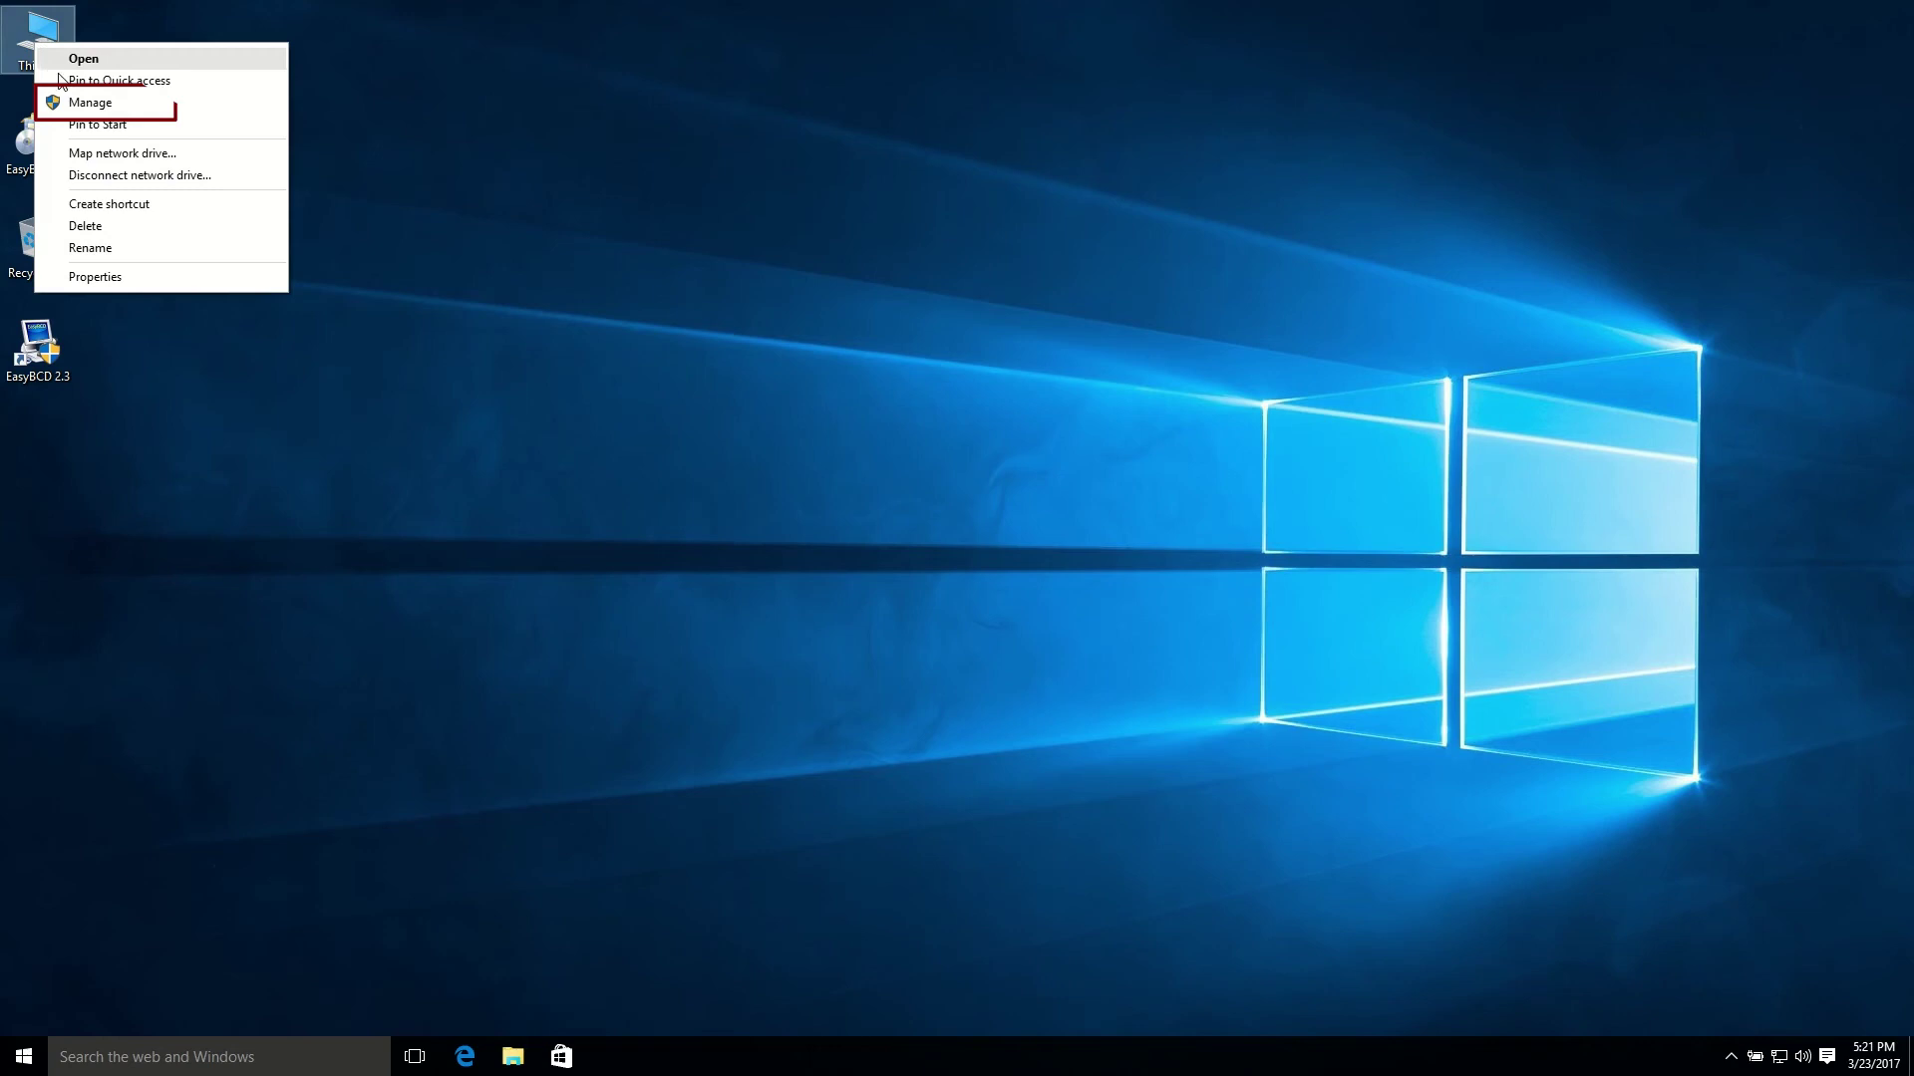
left_click(120, 104)
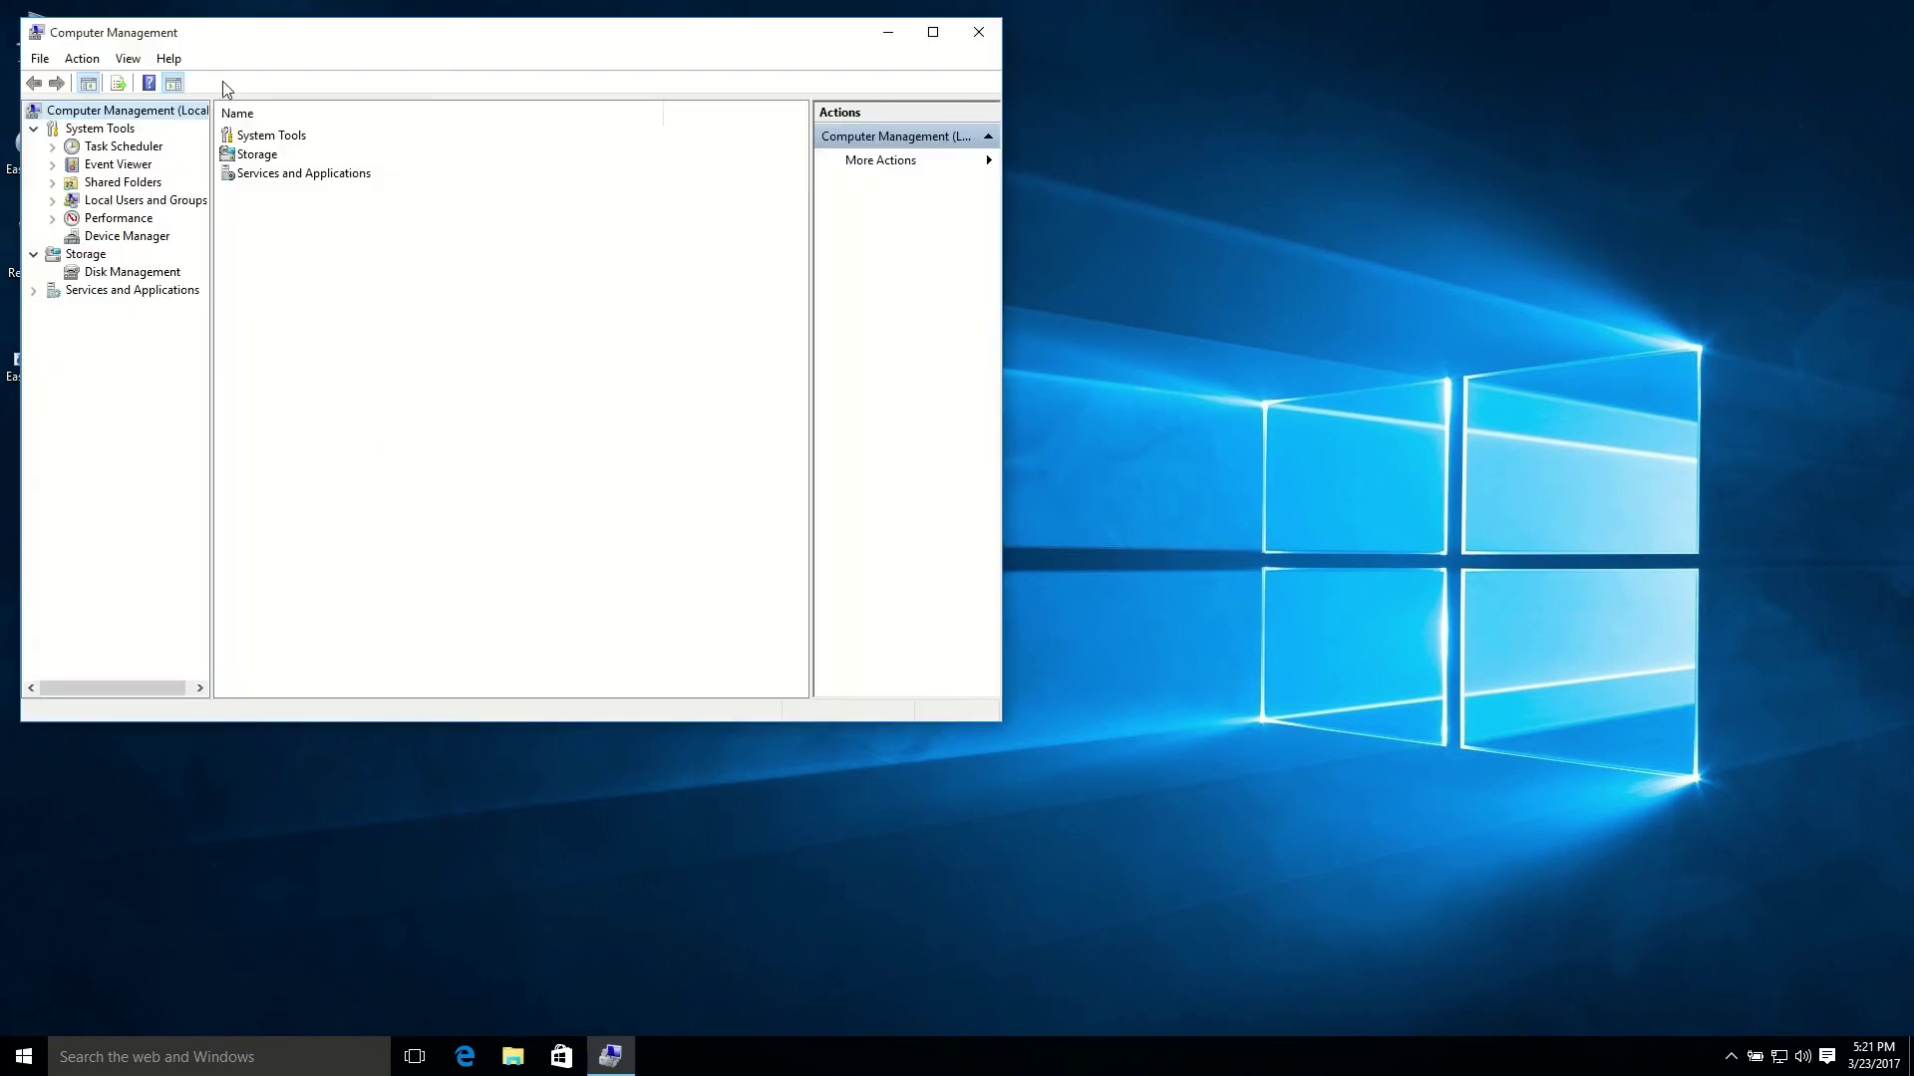
left_click_drag(260, 38, 783, 254)
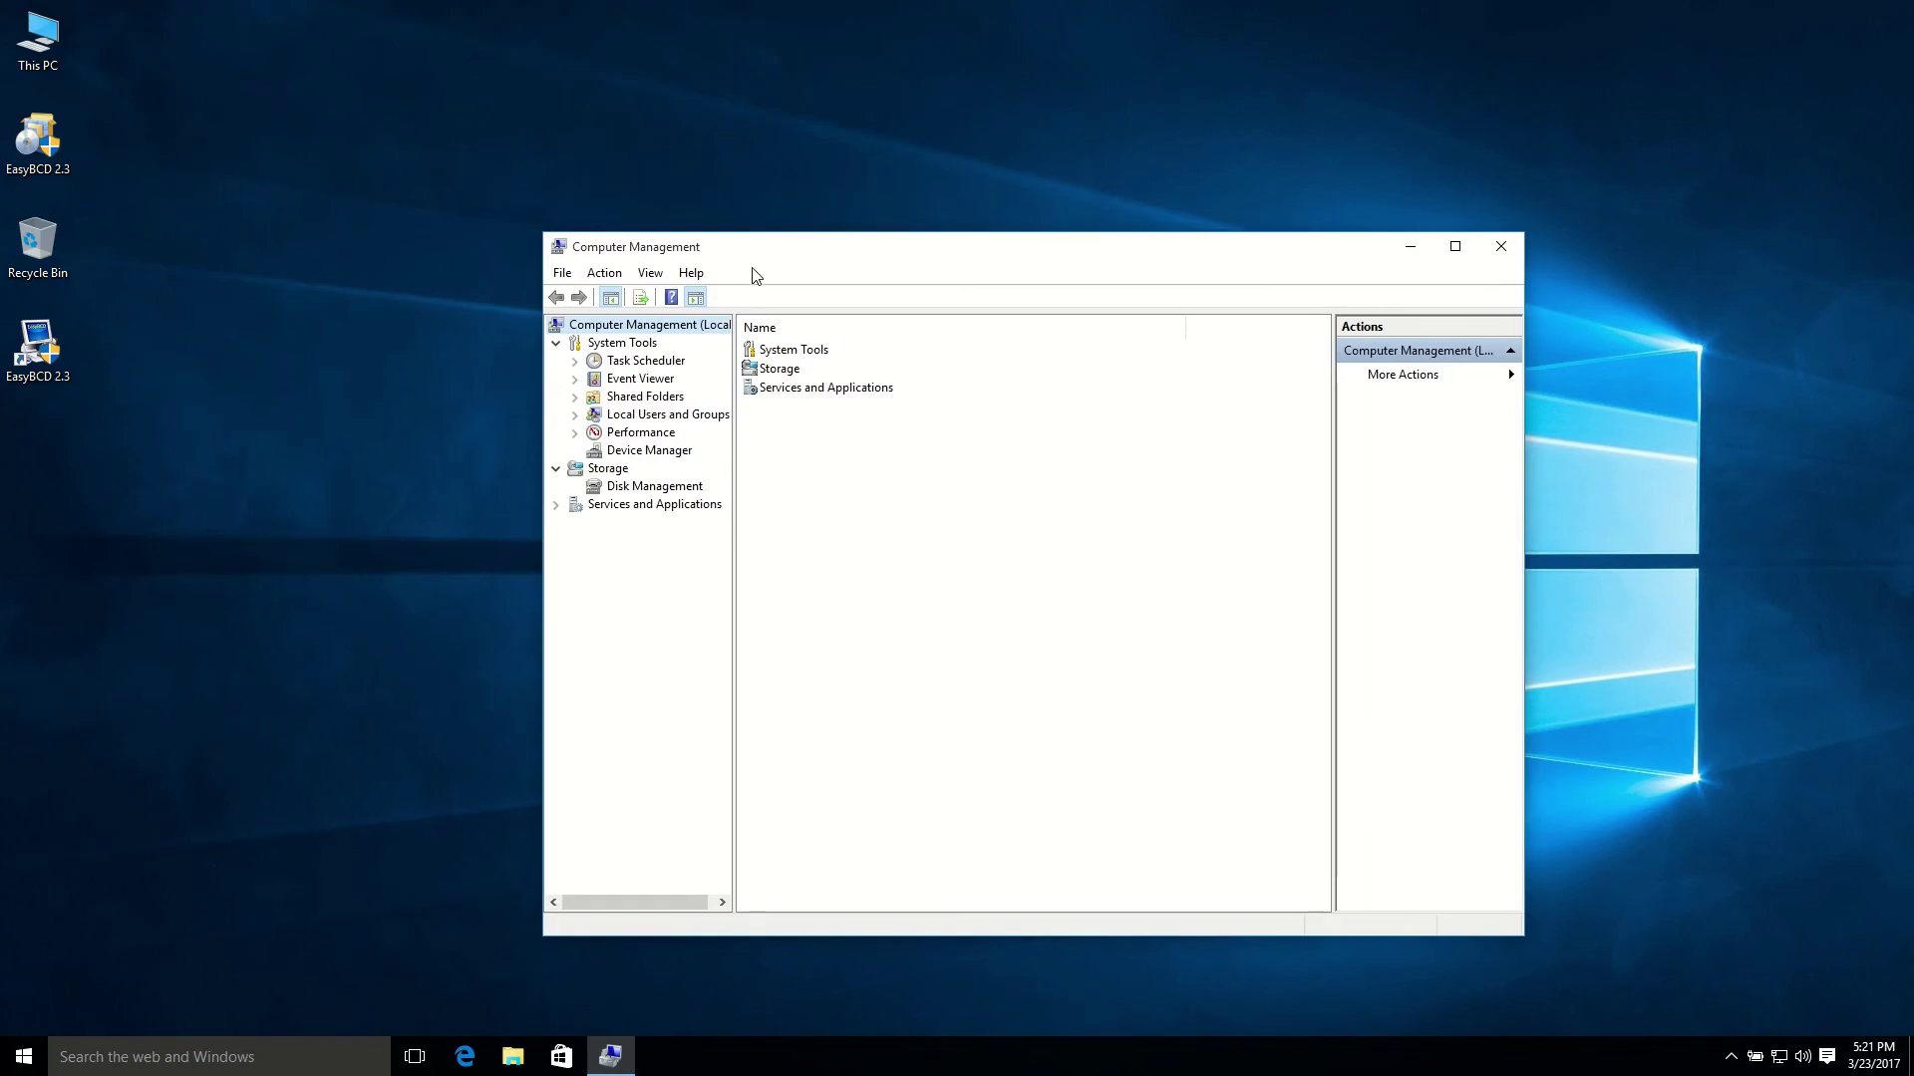
left_click(645, 486)
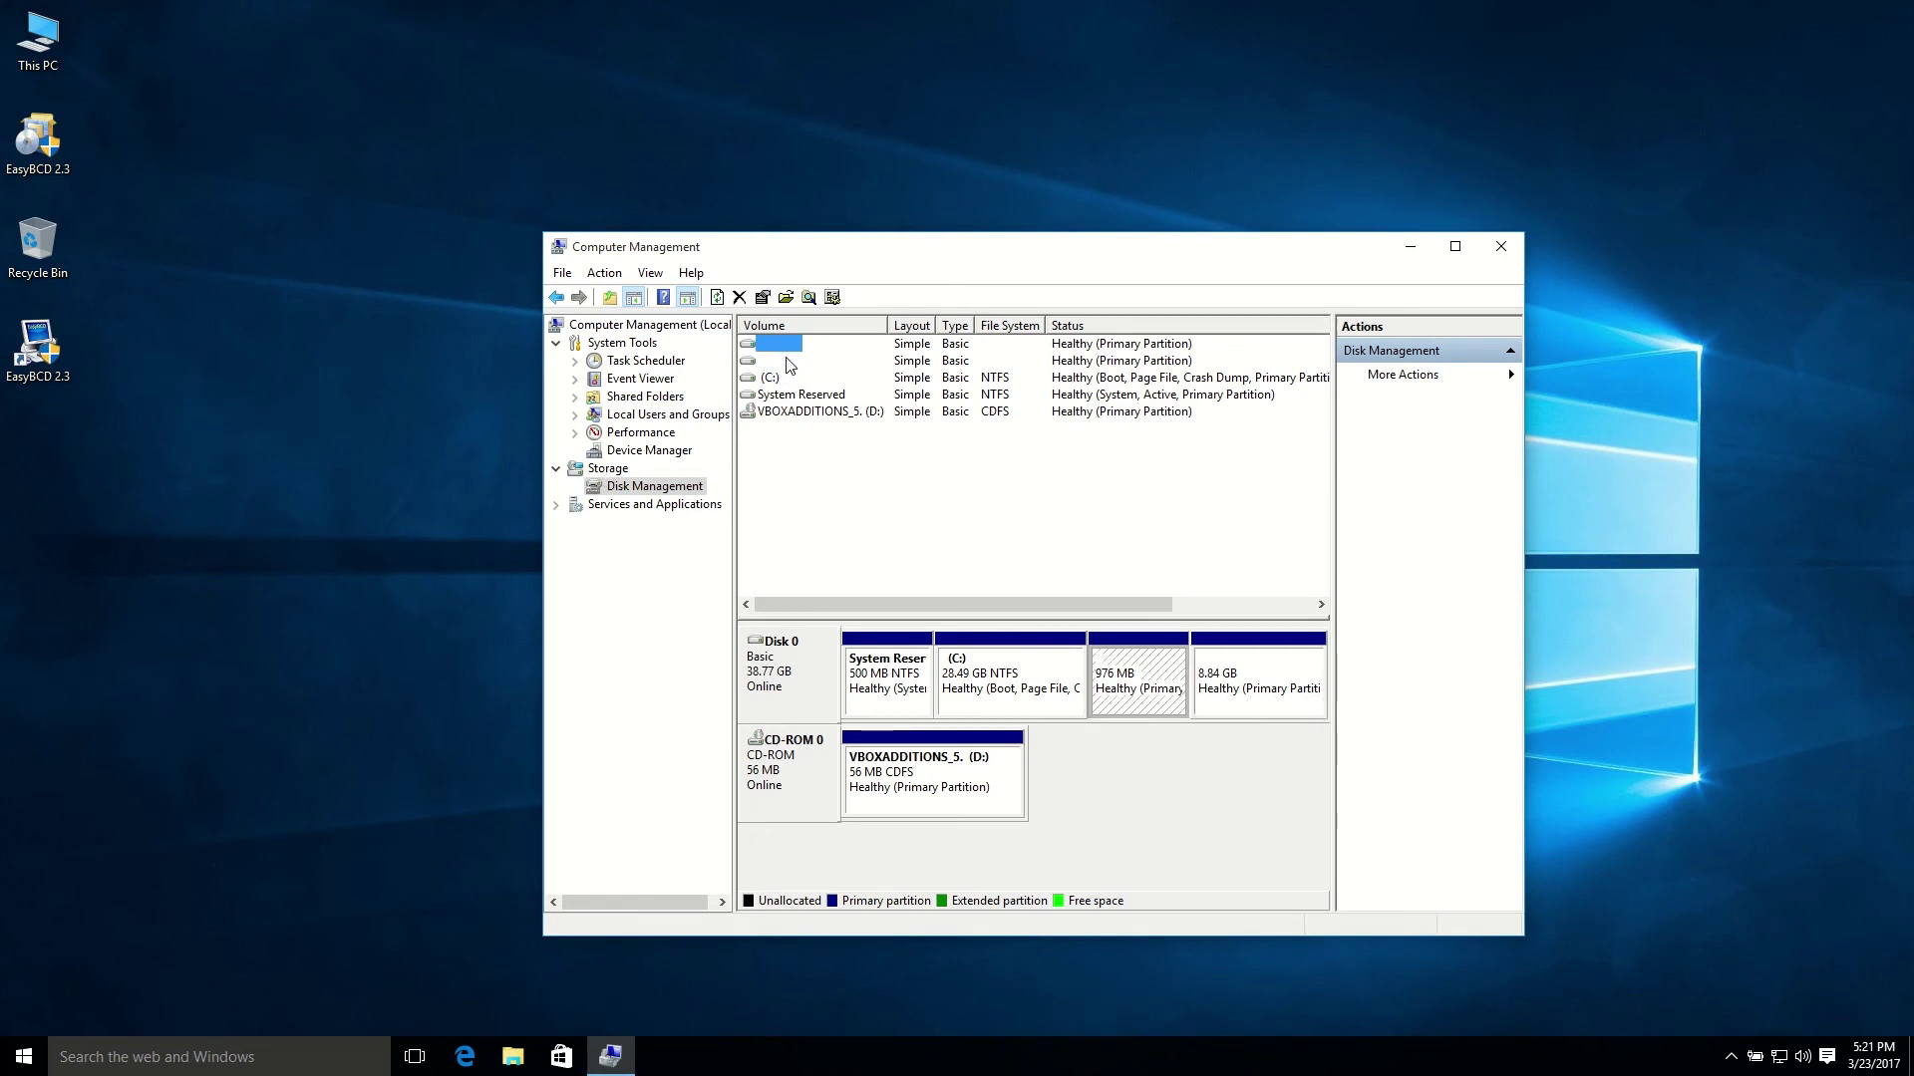
Delete the 8.84 GB Linux partition volume.
left_click(789, 363)
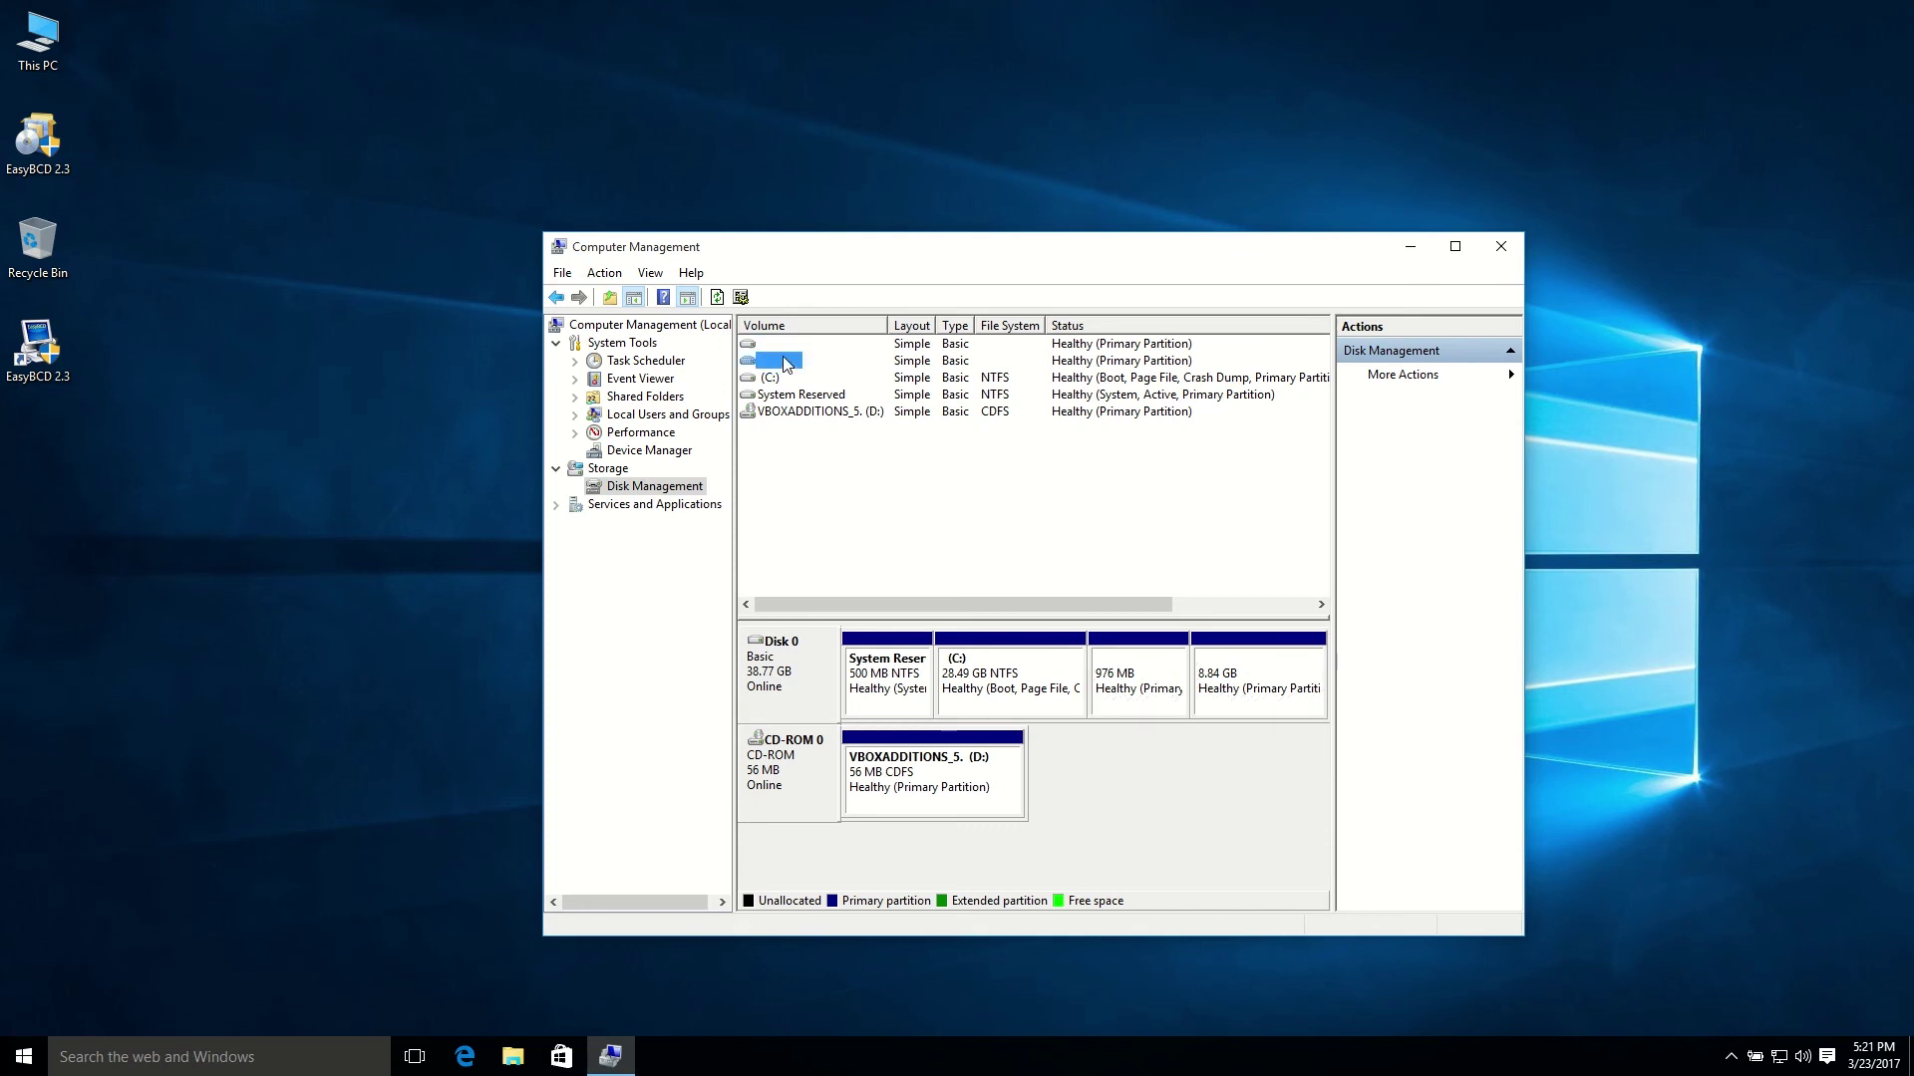
left_click(1251, 665)
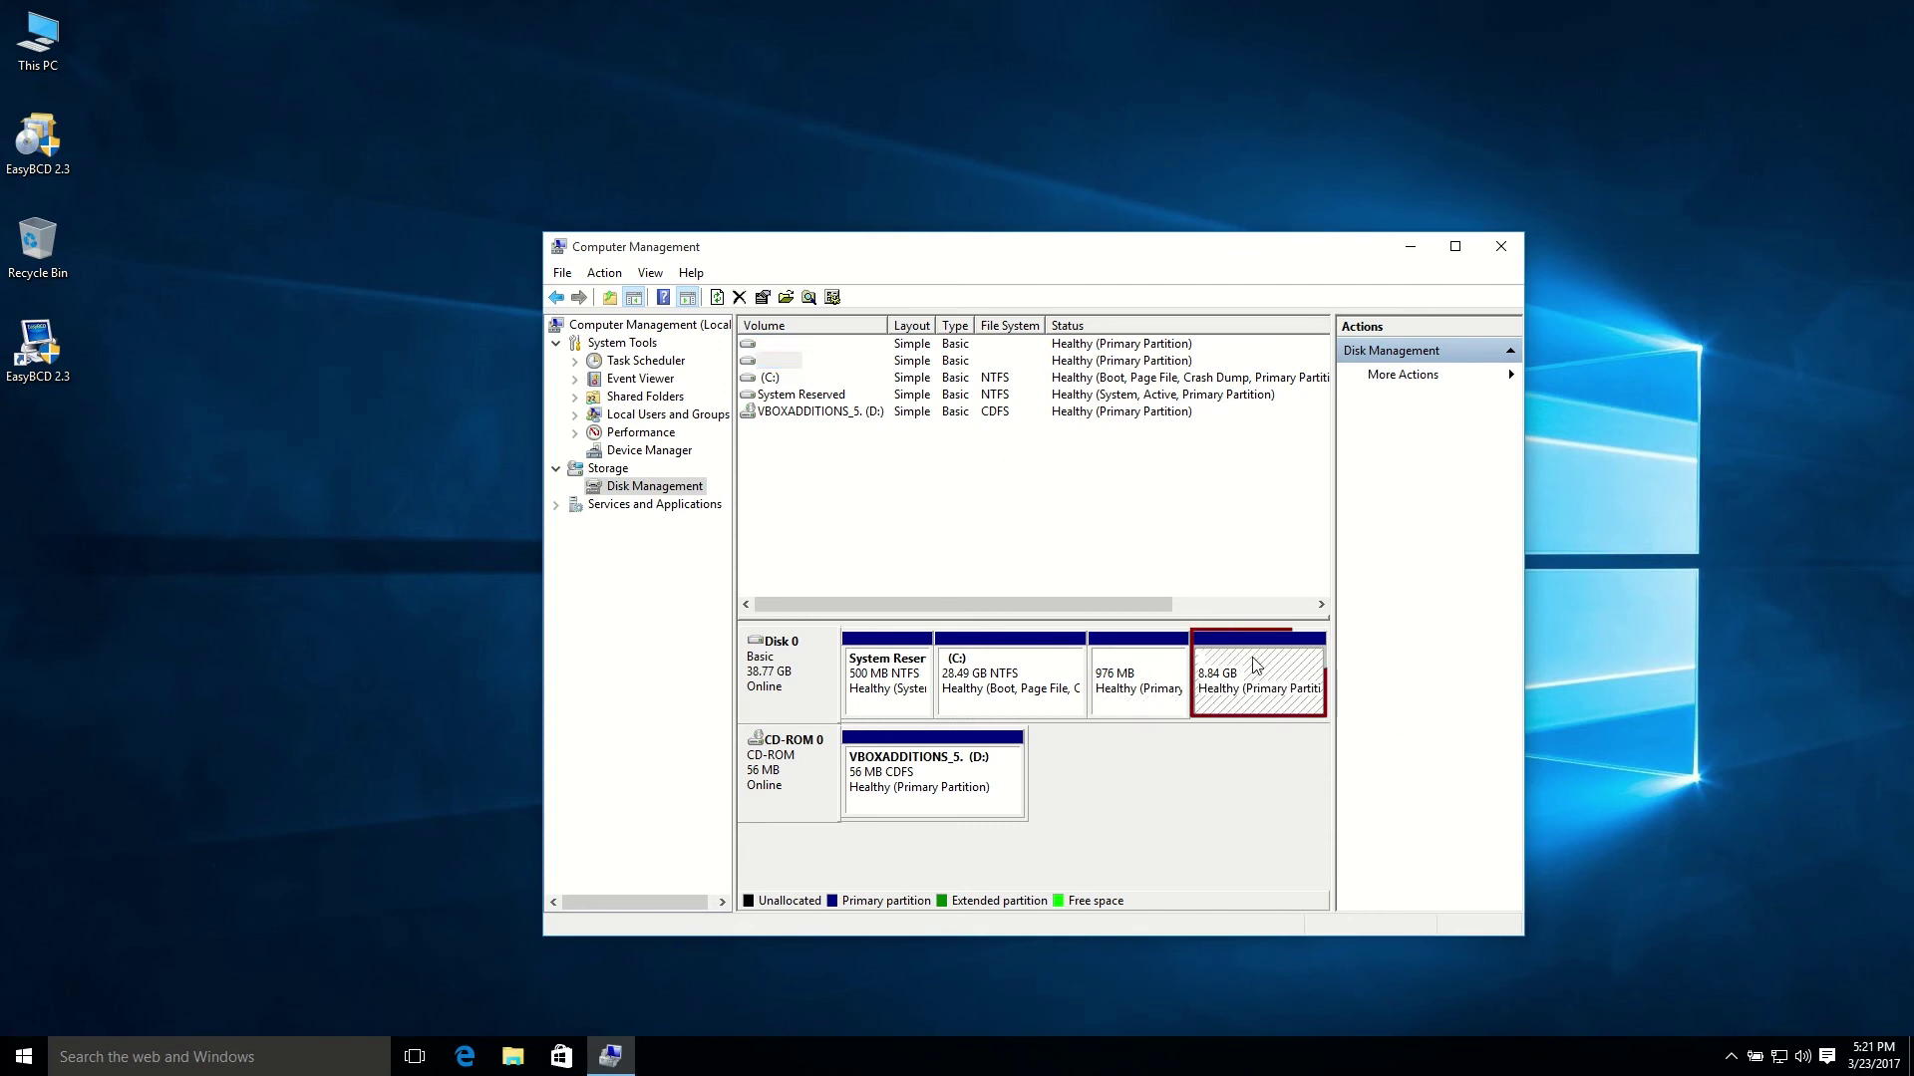
left_click(1166, 678)
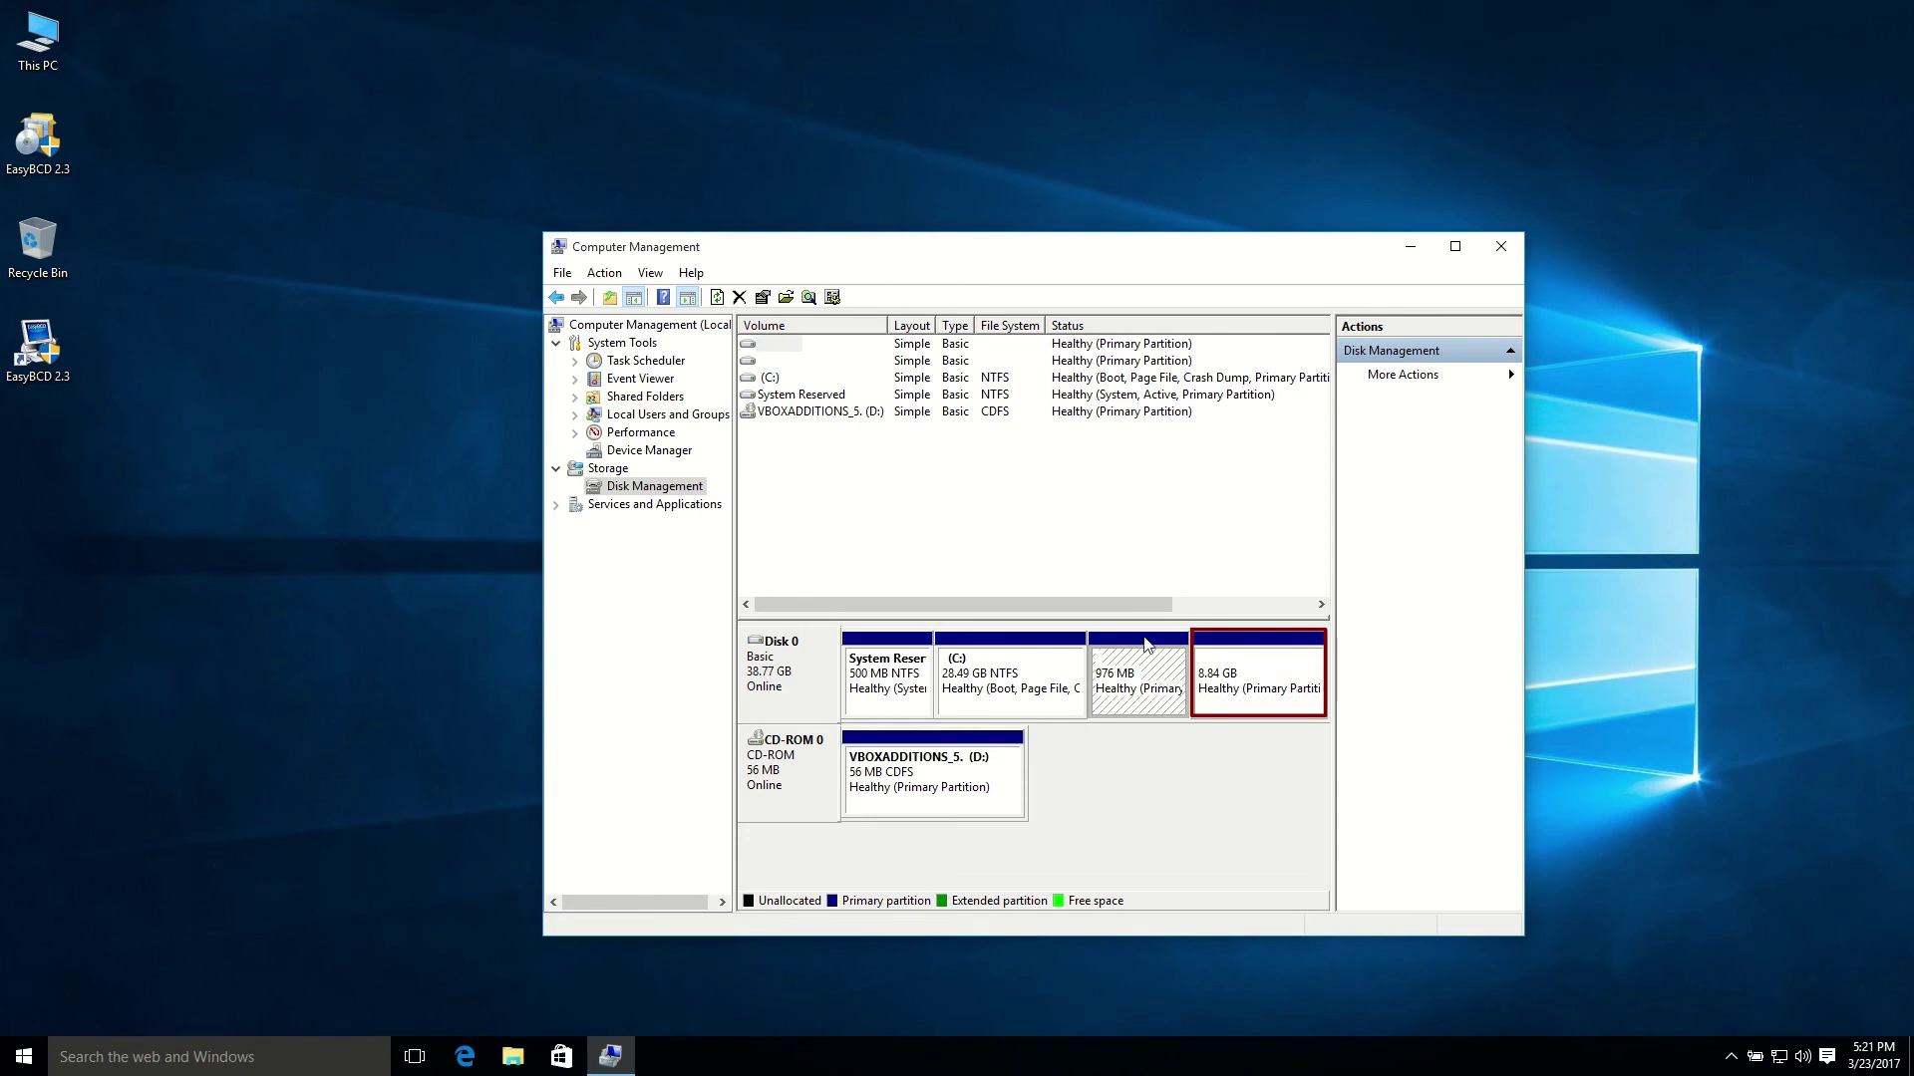
left_click(1256, 669)
right_click(1256, 668)
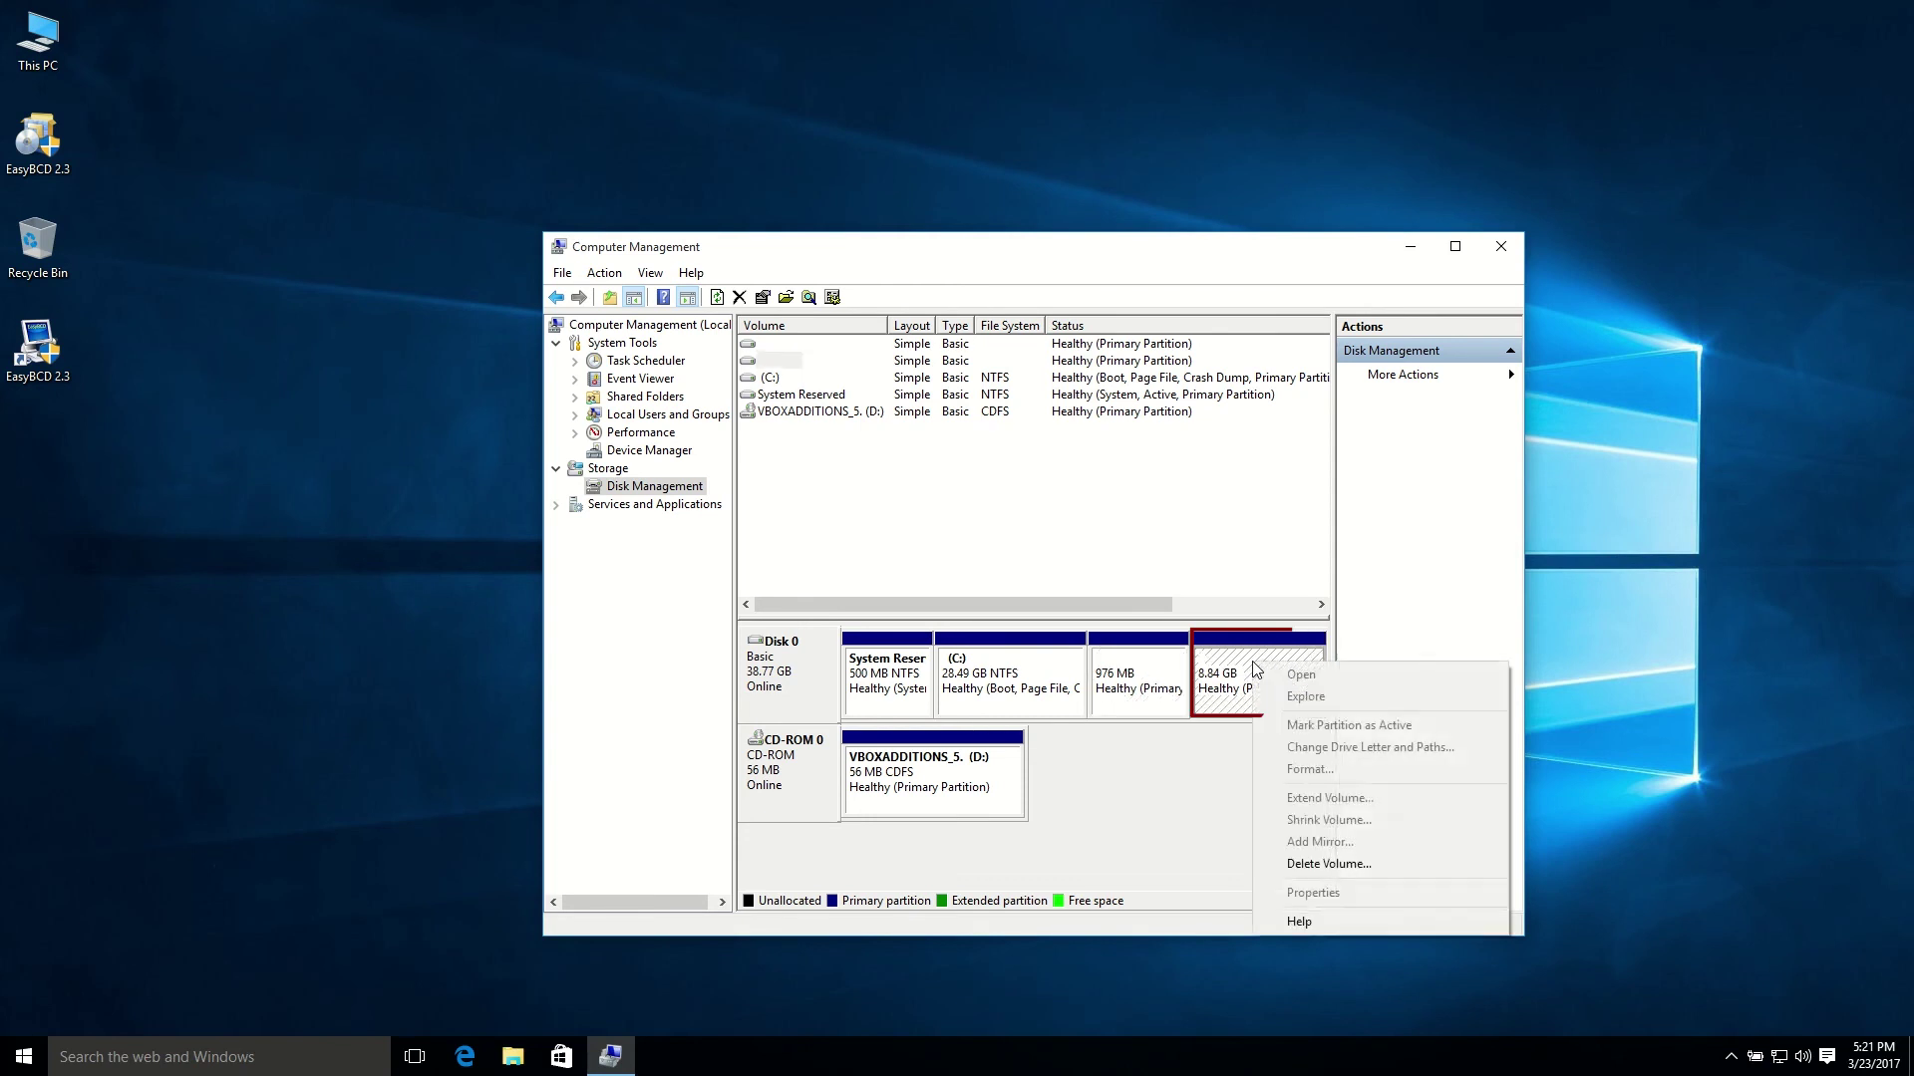
left_click(1329, 859)
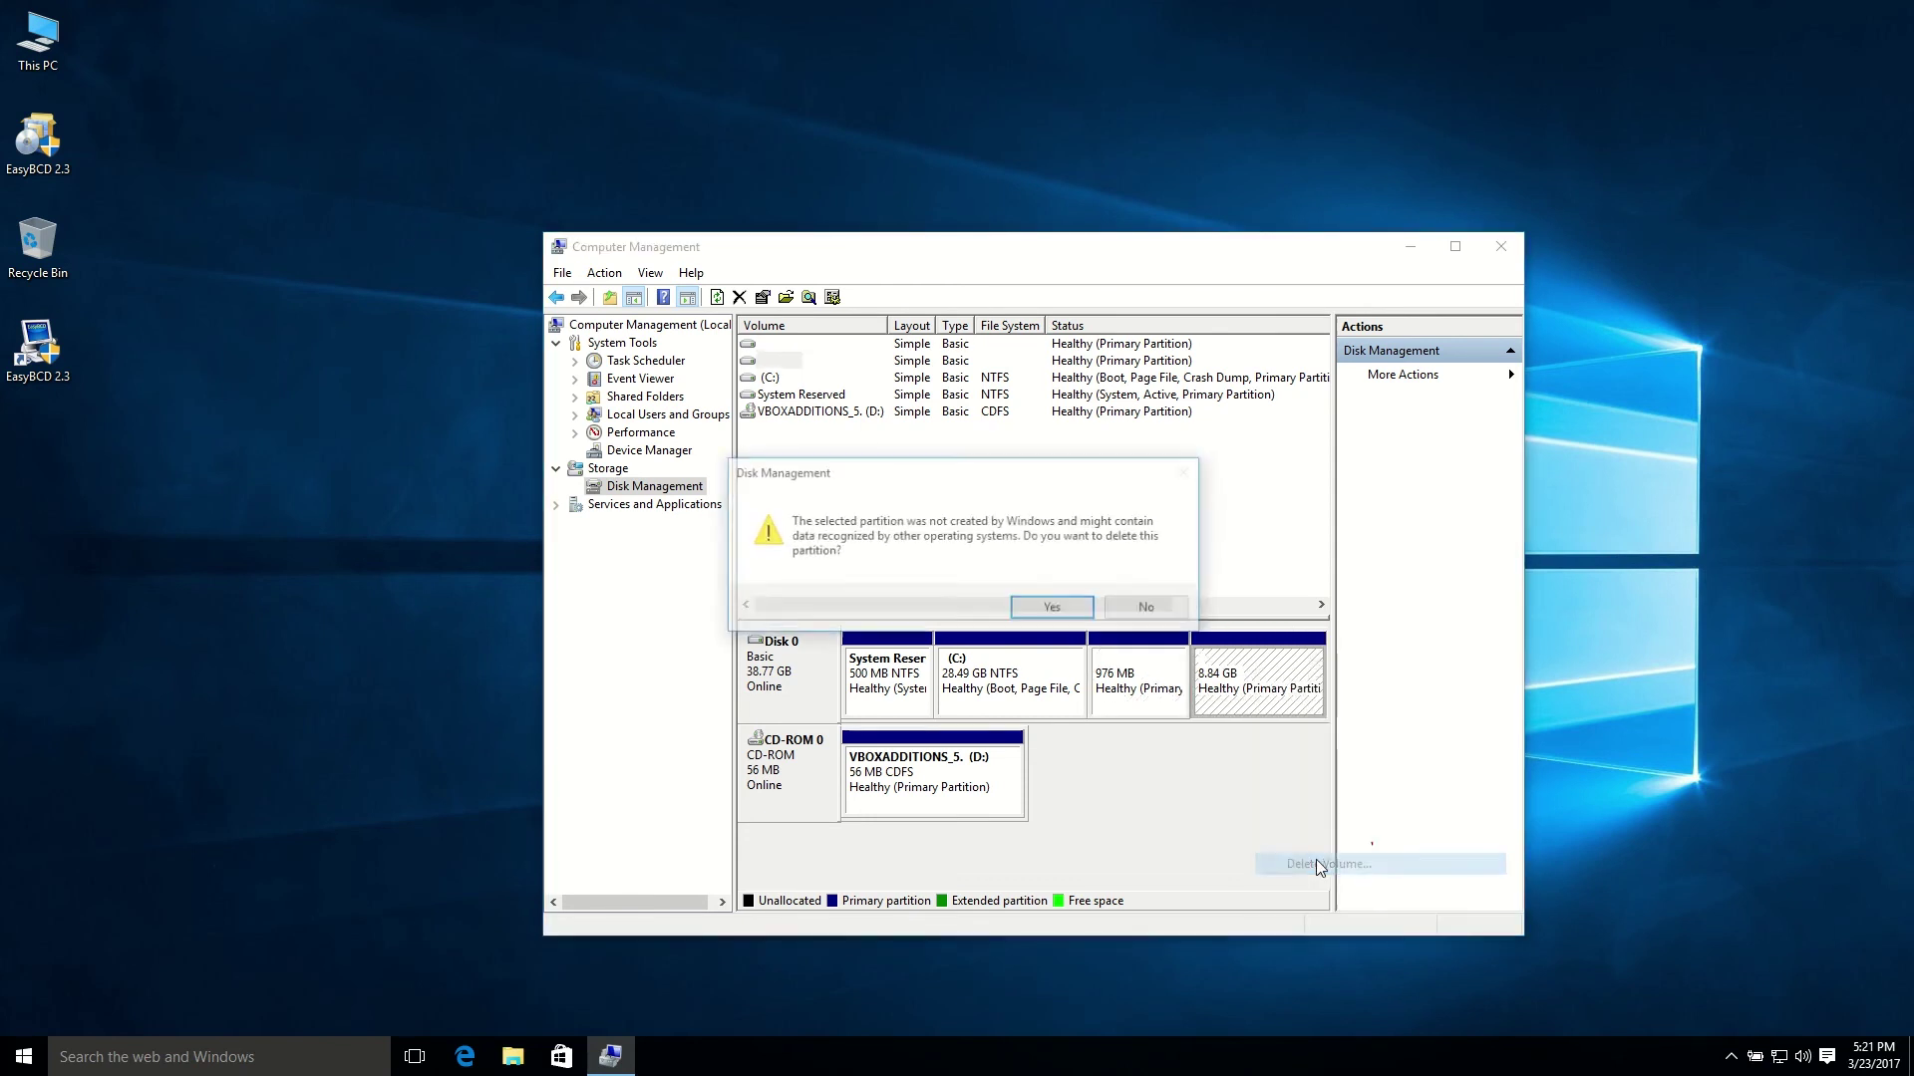
left_click(1056, 609)
Delete the 976 MB volume and then the leftover extended partition.
right_click(1151, 676)
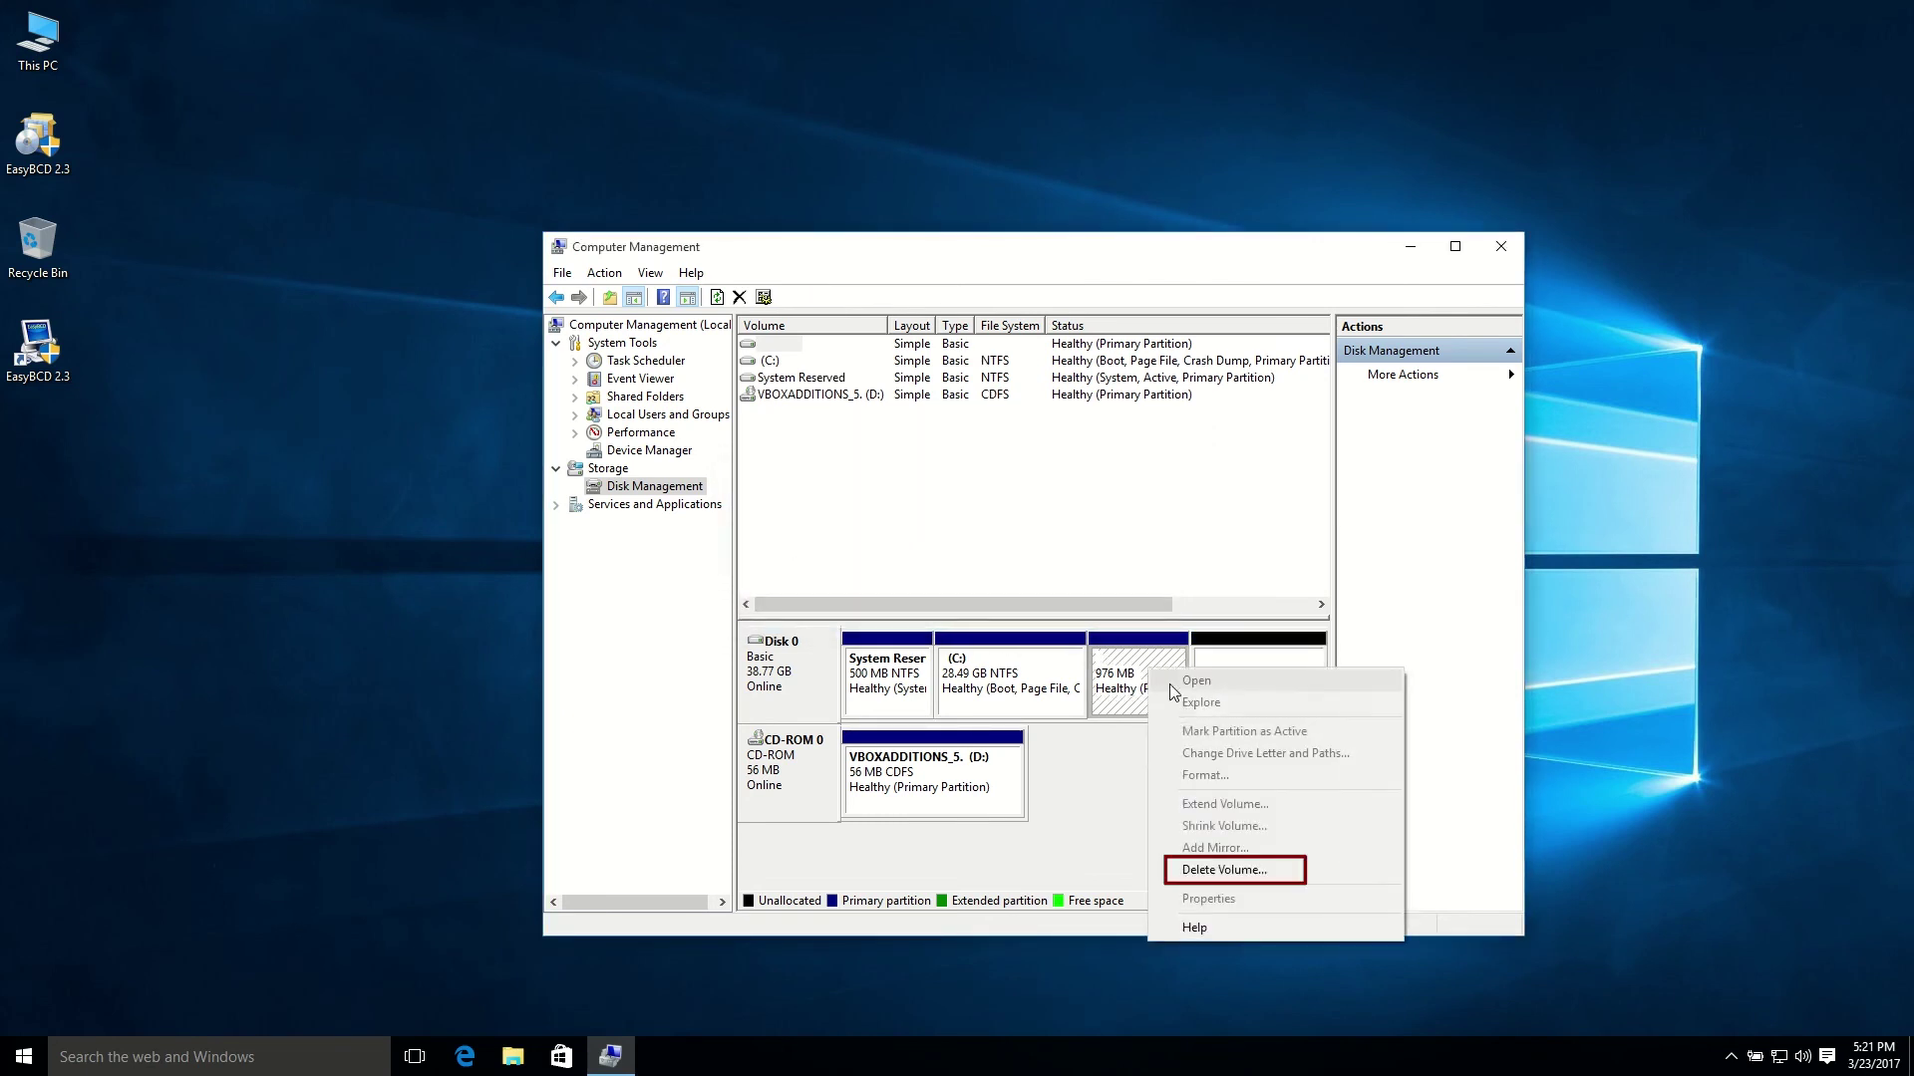
left_click(1220, 867)
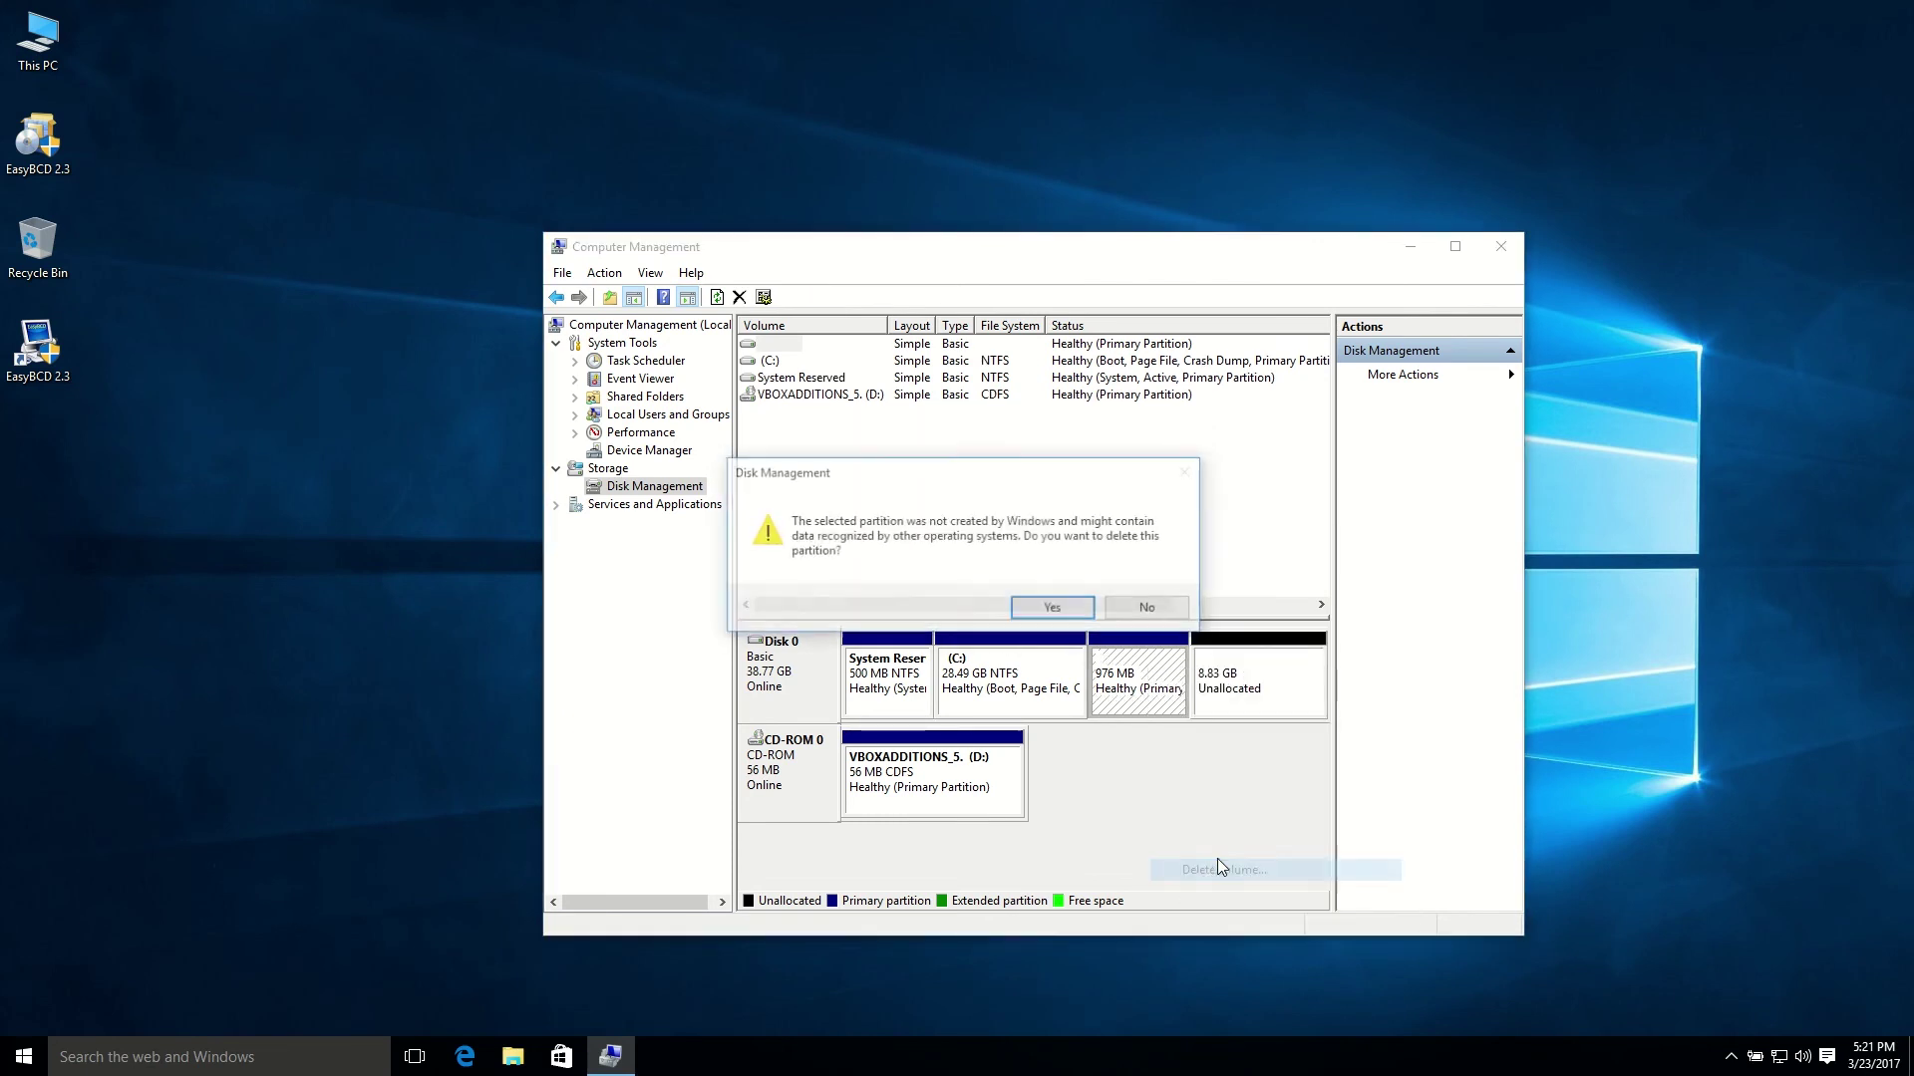
left_click(1049, 610)
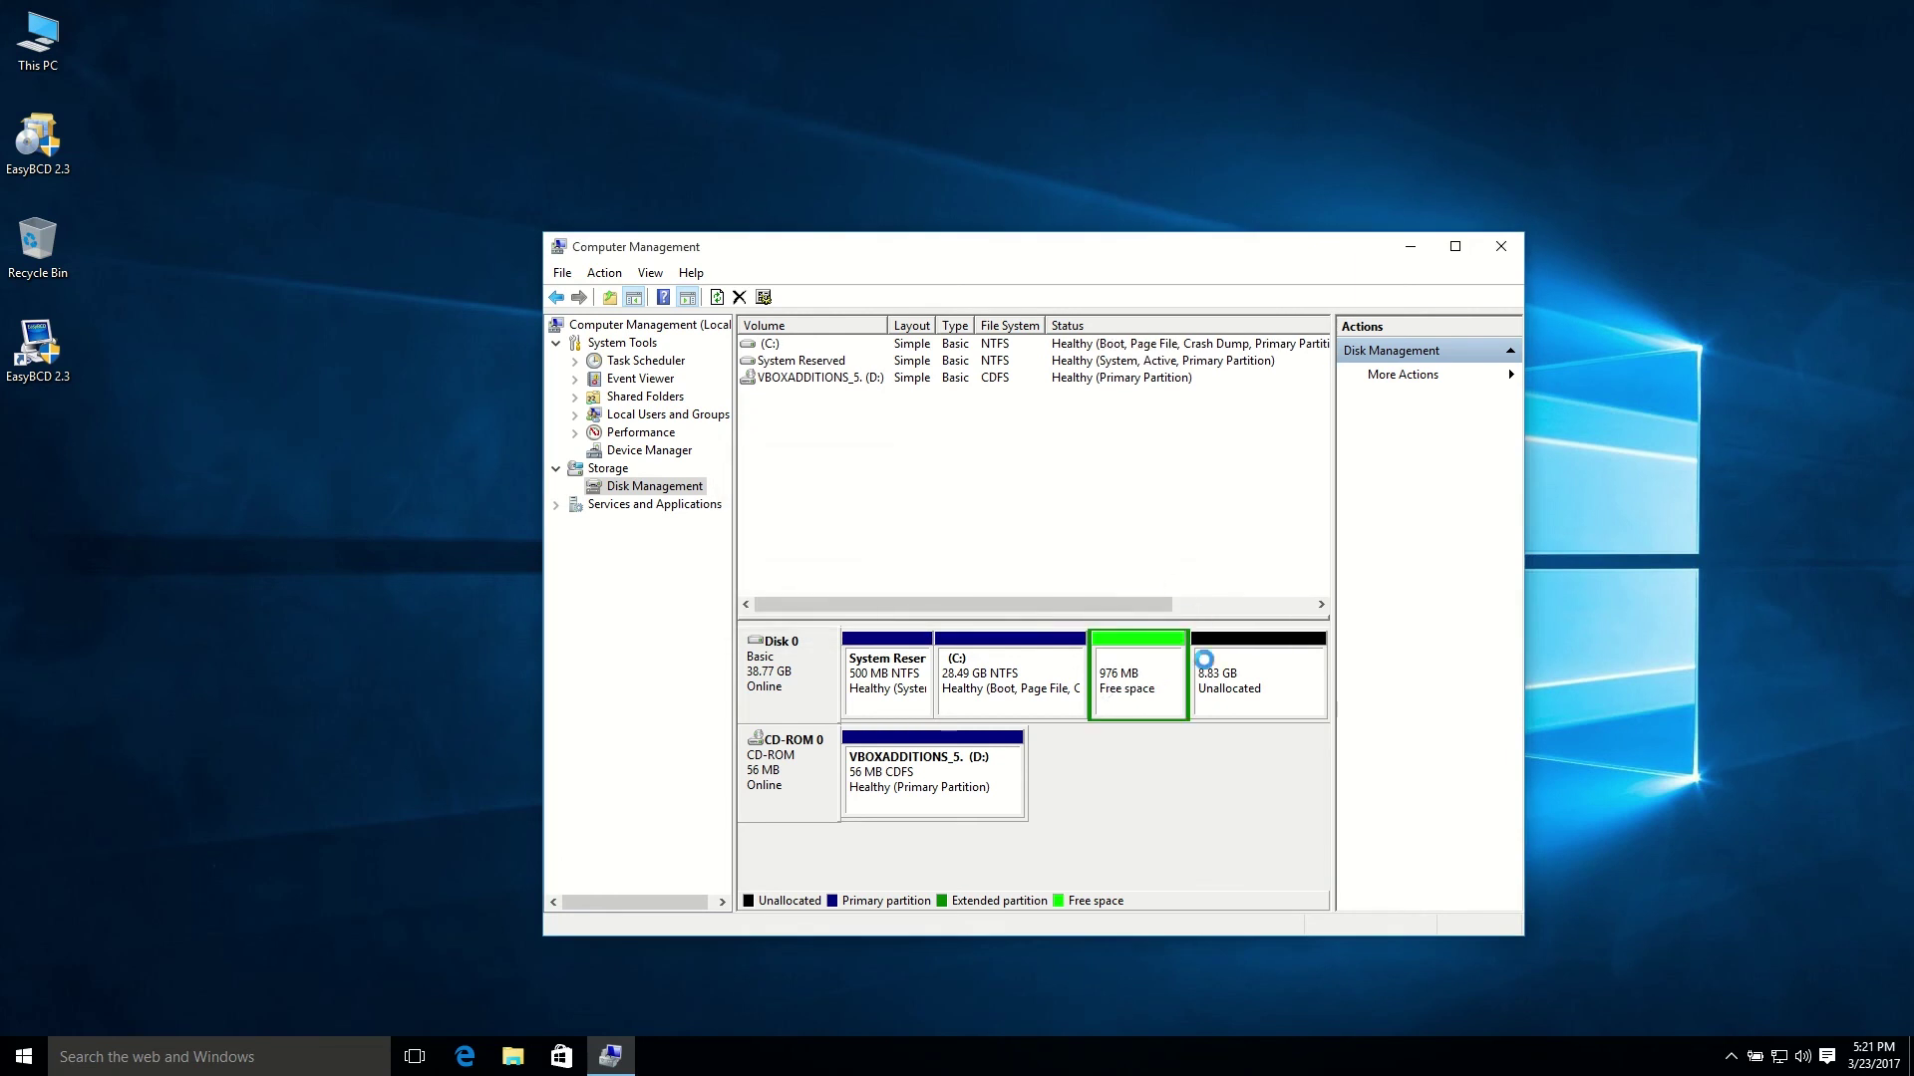
right_click(1148, 666)
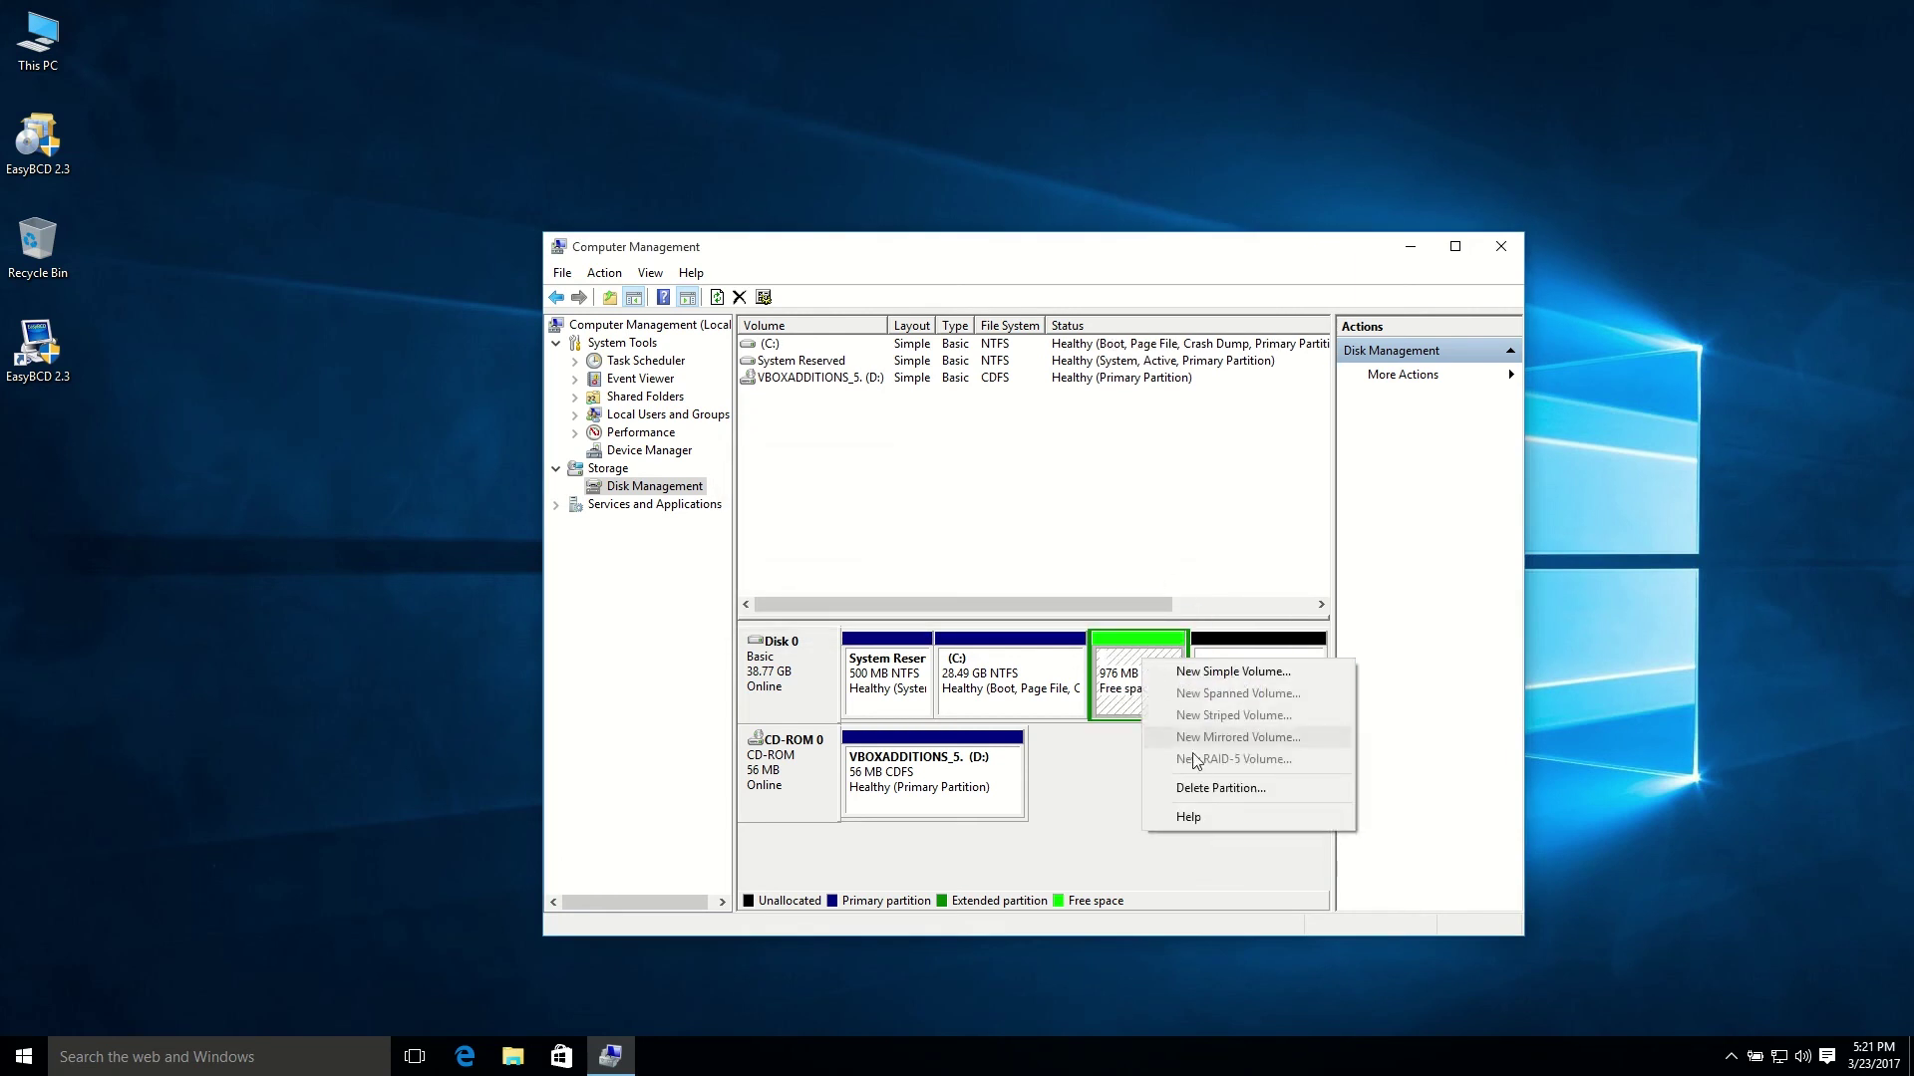
left_click(1203, 788)
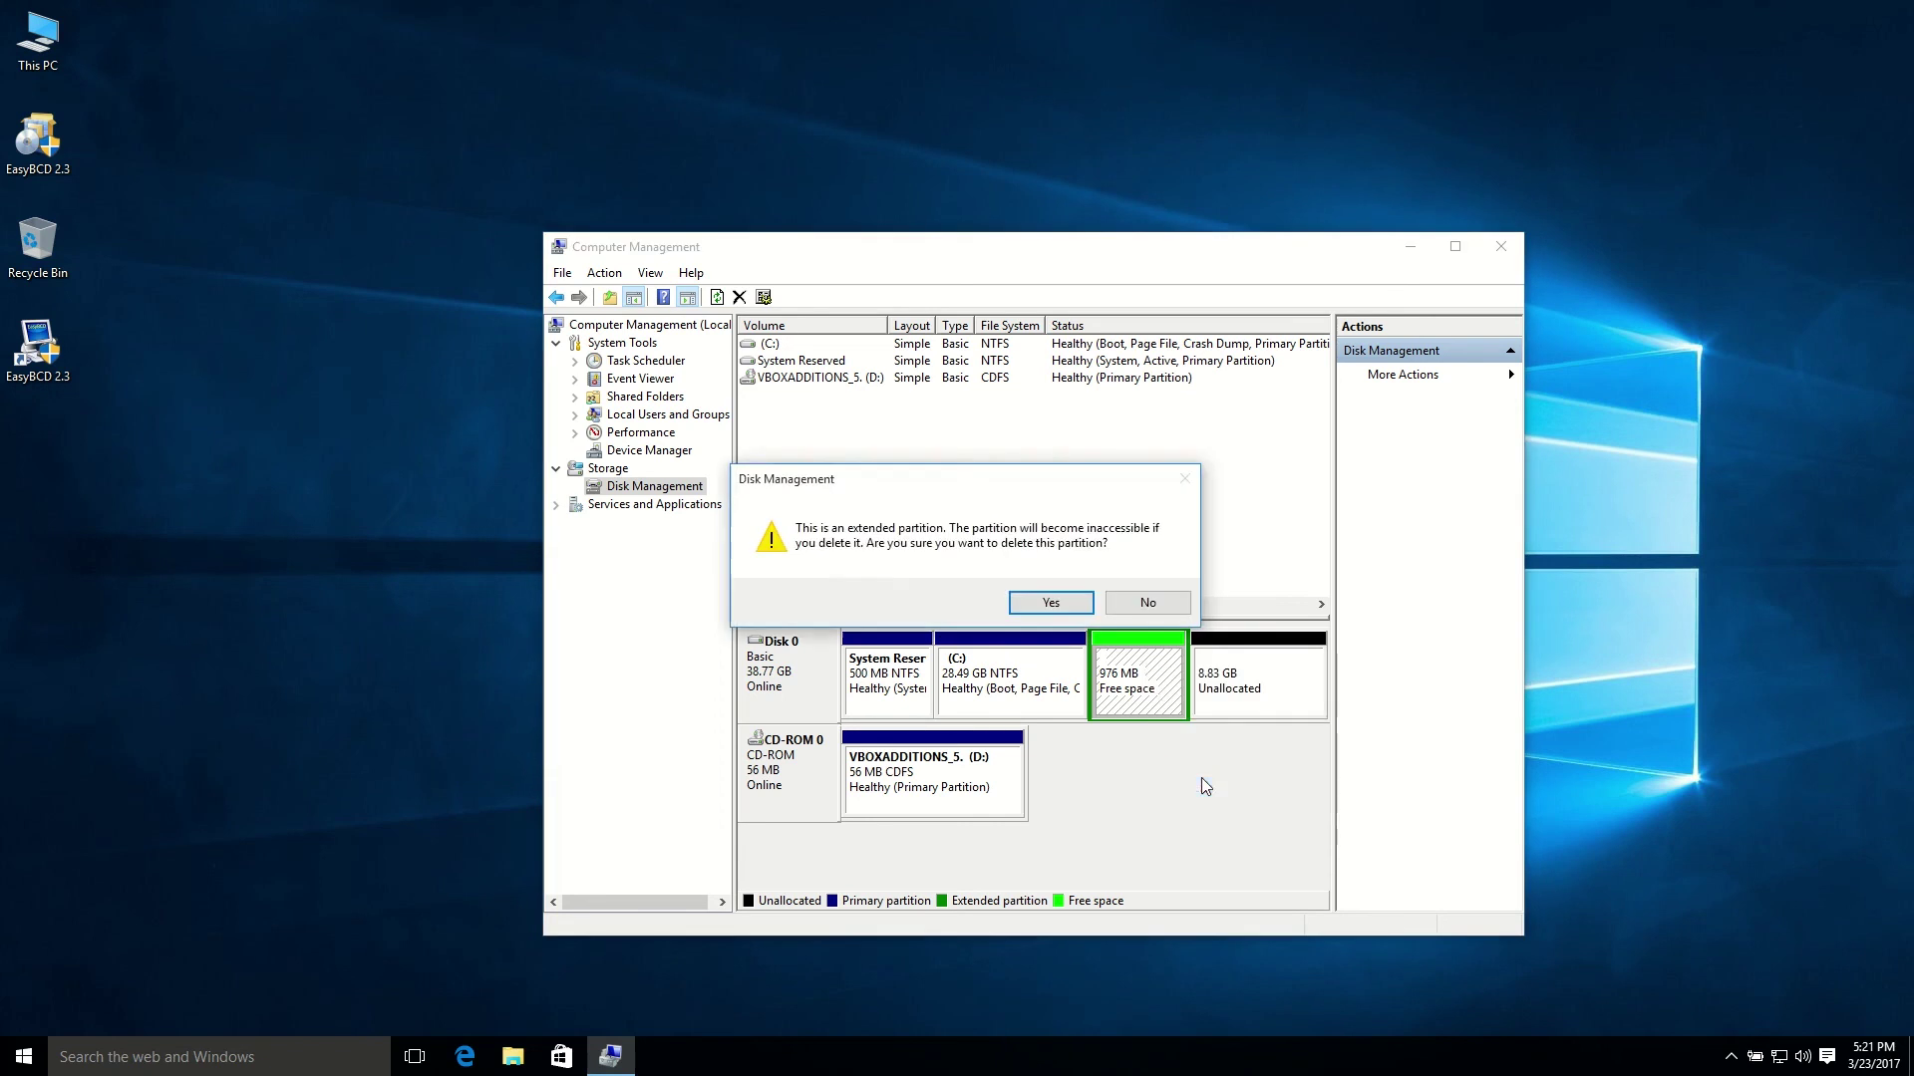
left_click(1052, 603)
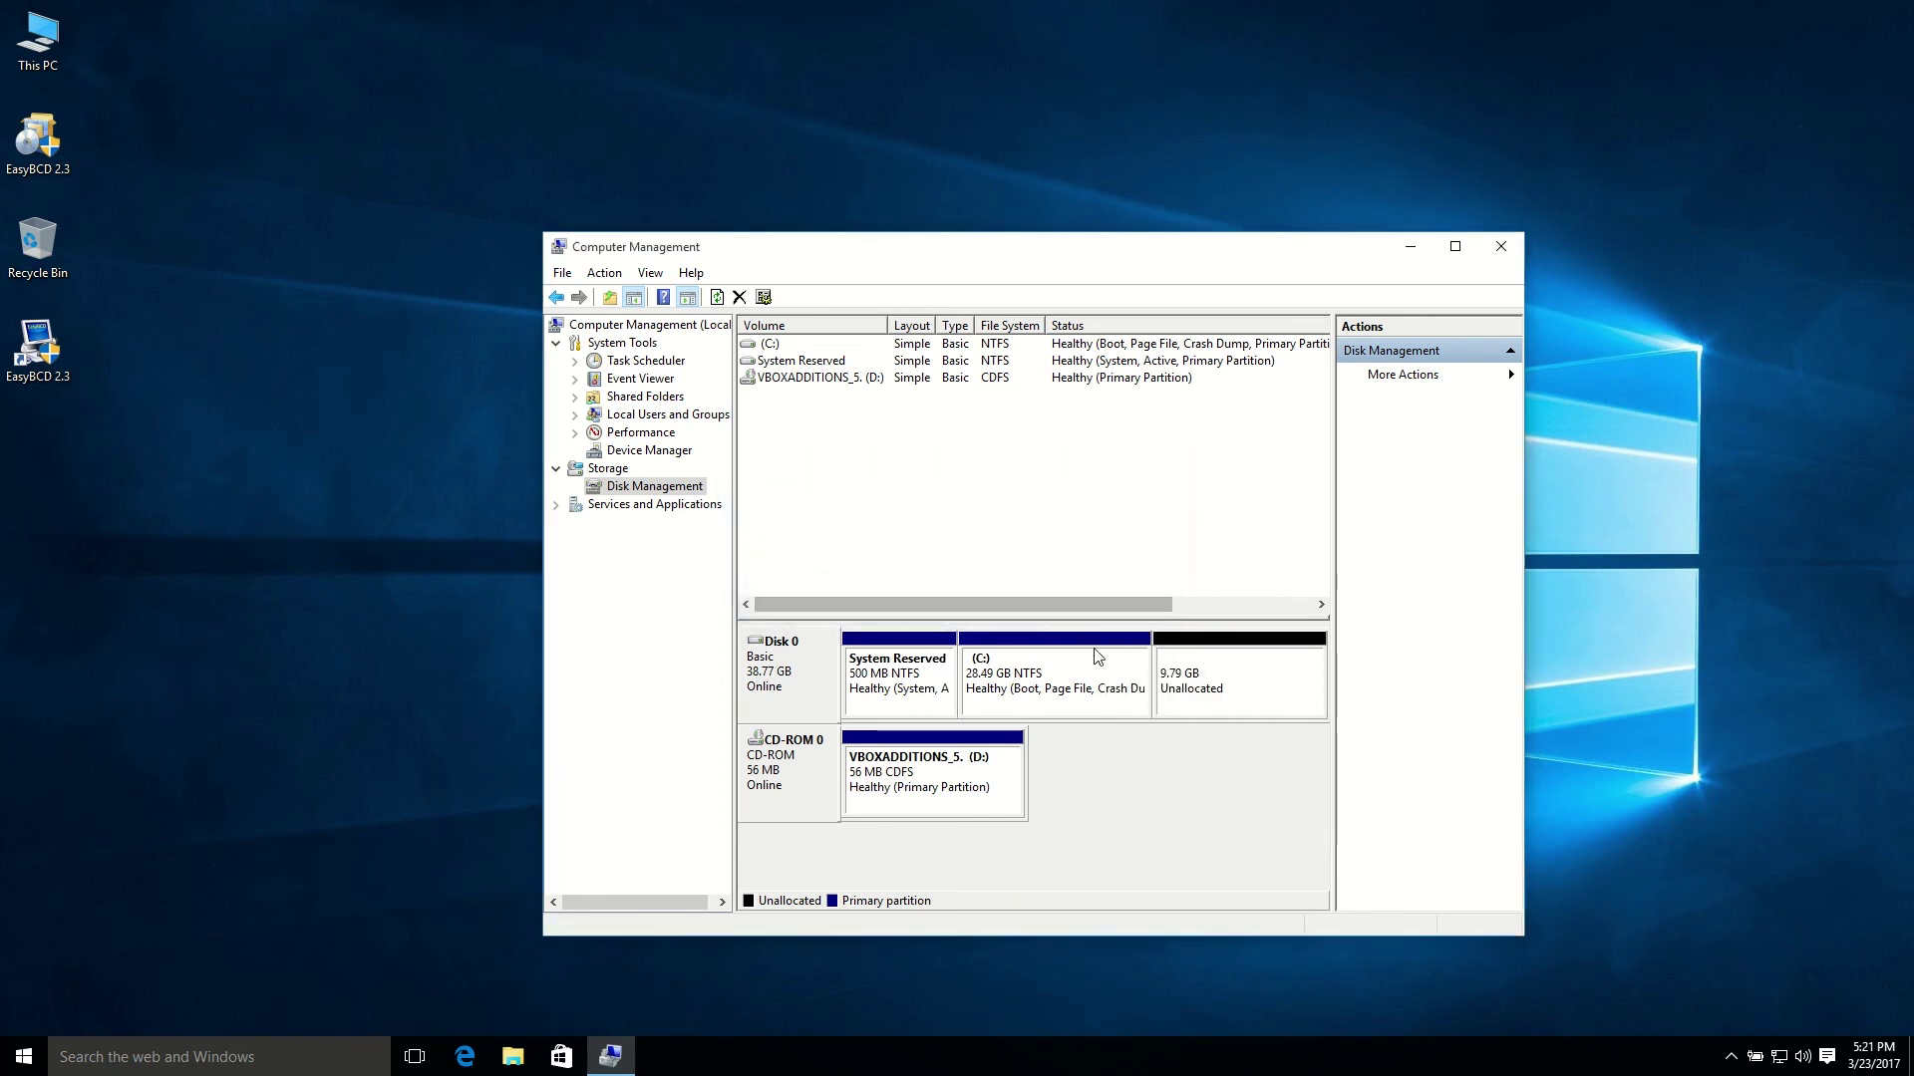
Start a New Simple Volume on the 9.79 GB unallocated space, then cancel it.
left_click(1216, 691)
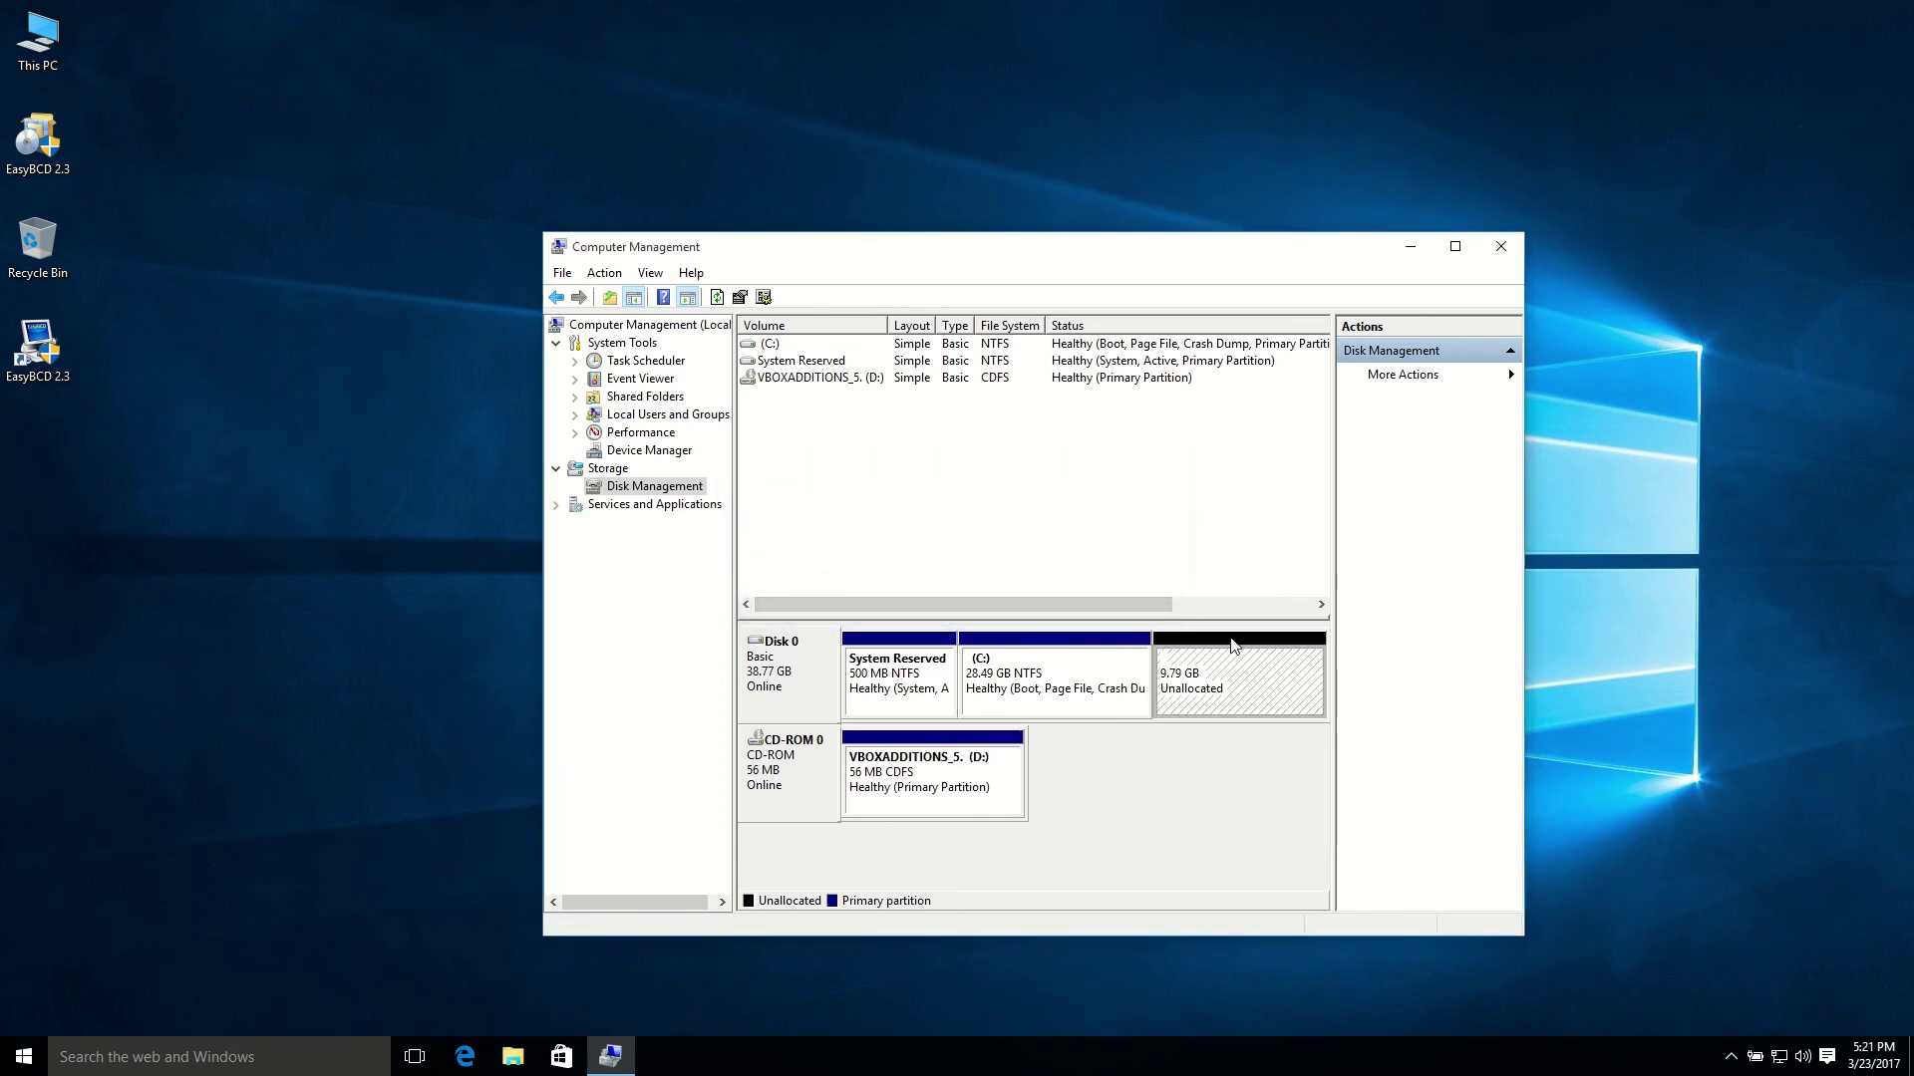
right_click(1232, 681)
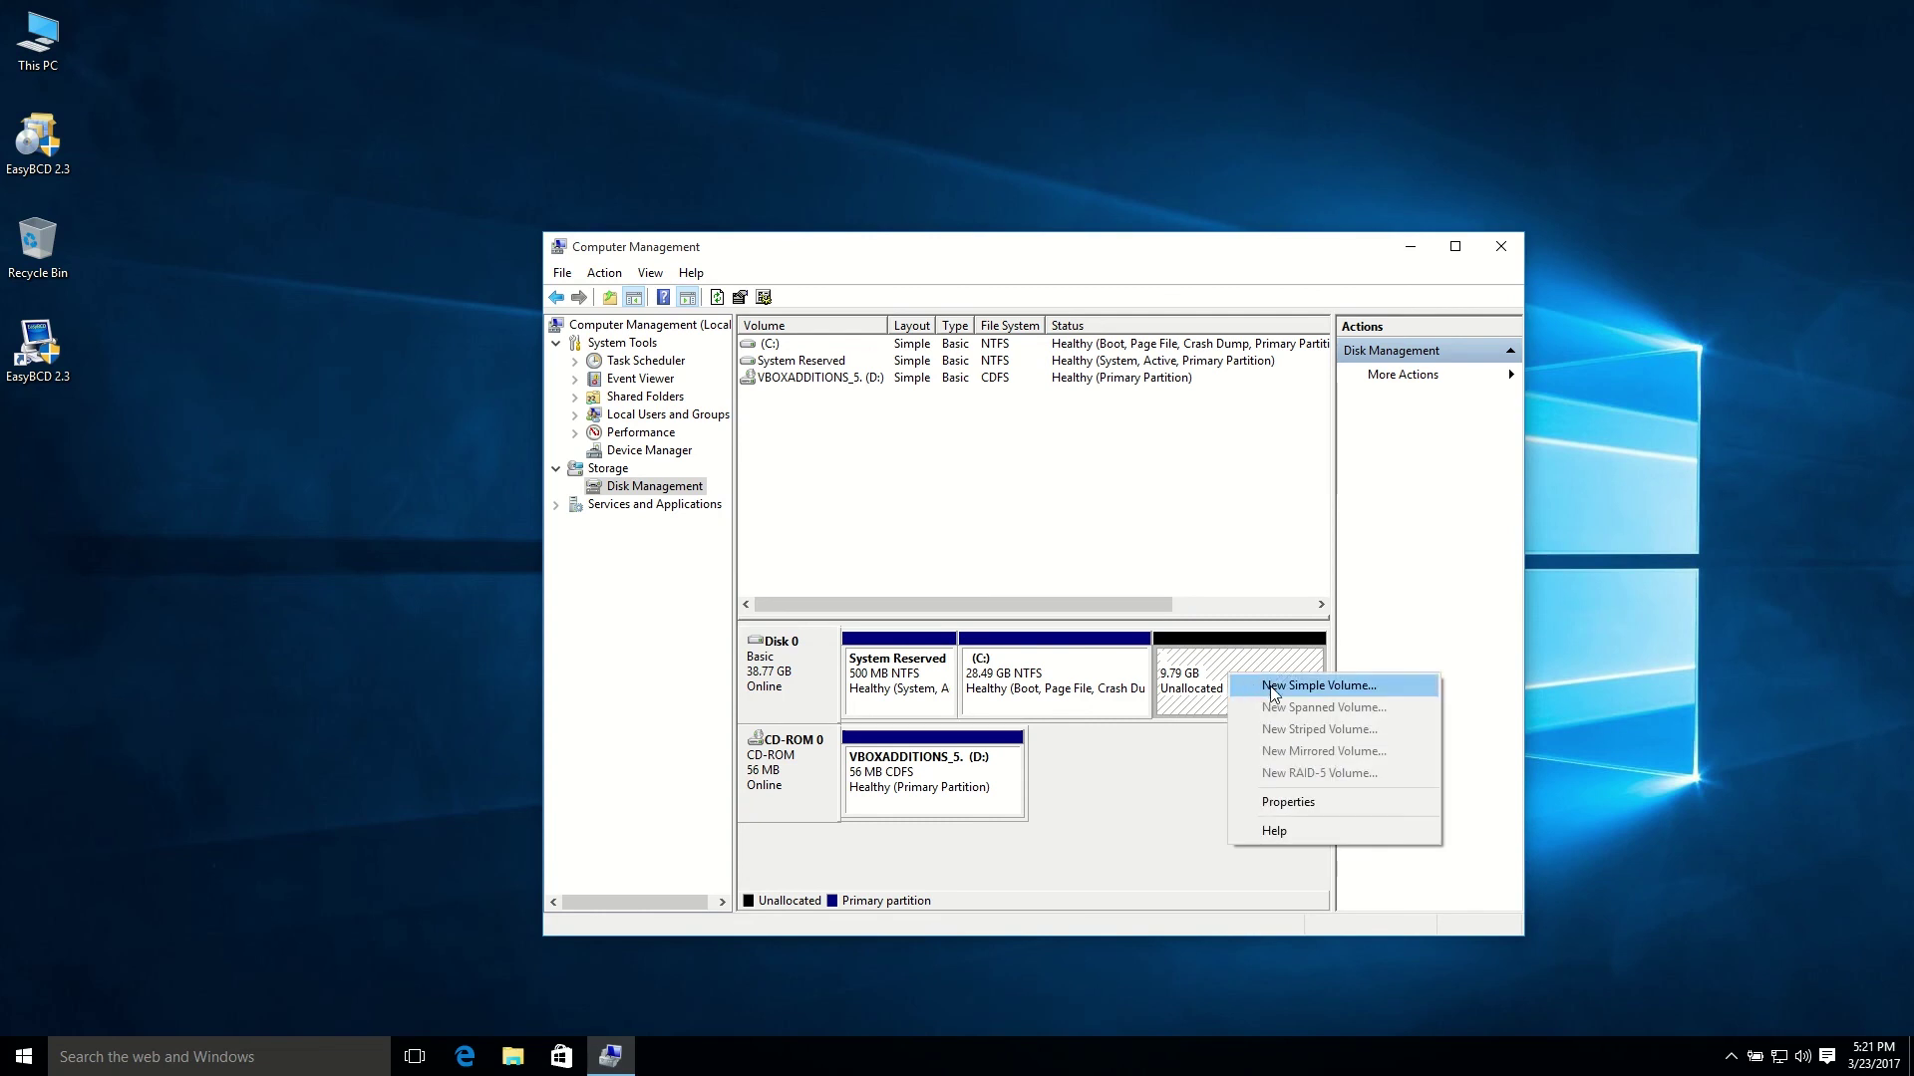
left_click(1272, 687)
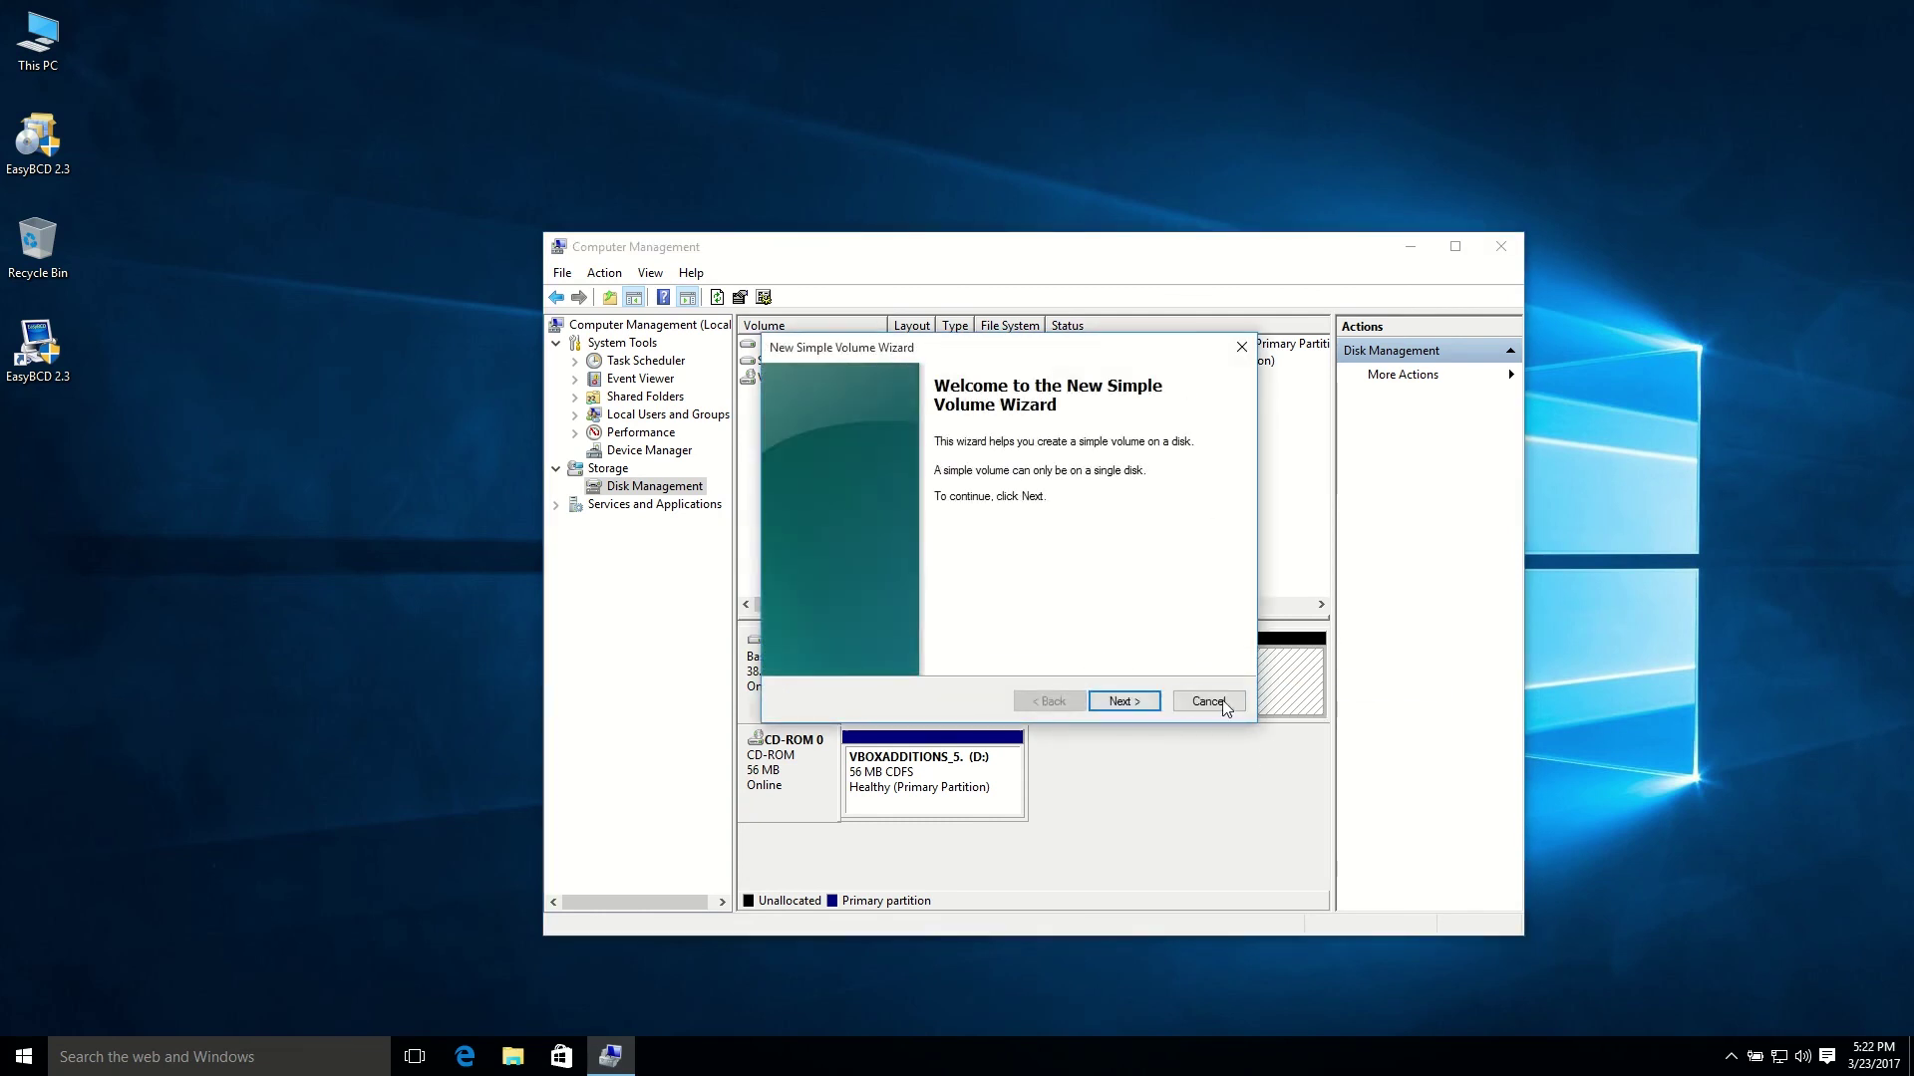
left_click(1208, 702)
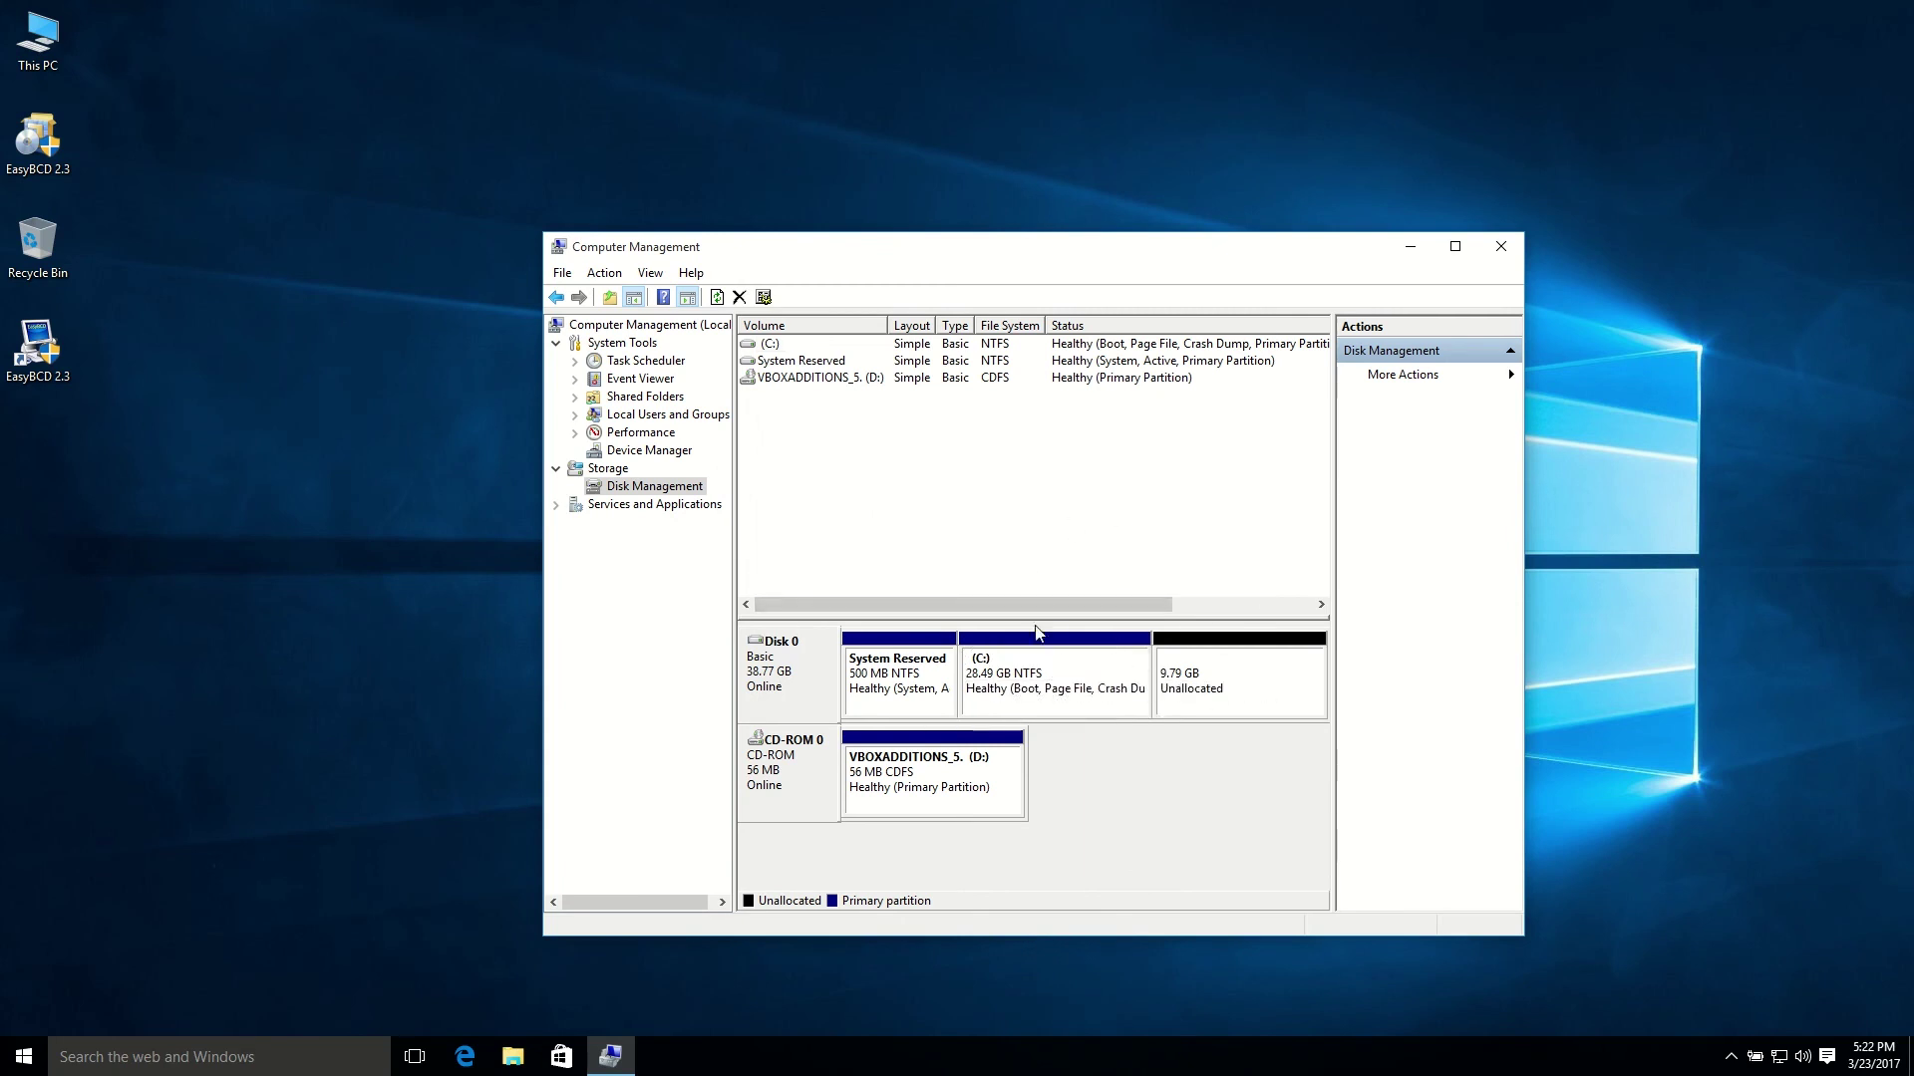
right_click(1073, 658)
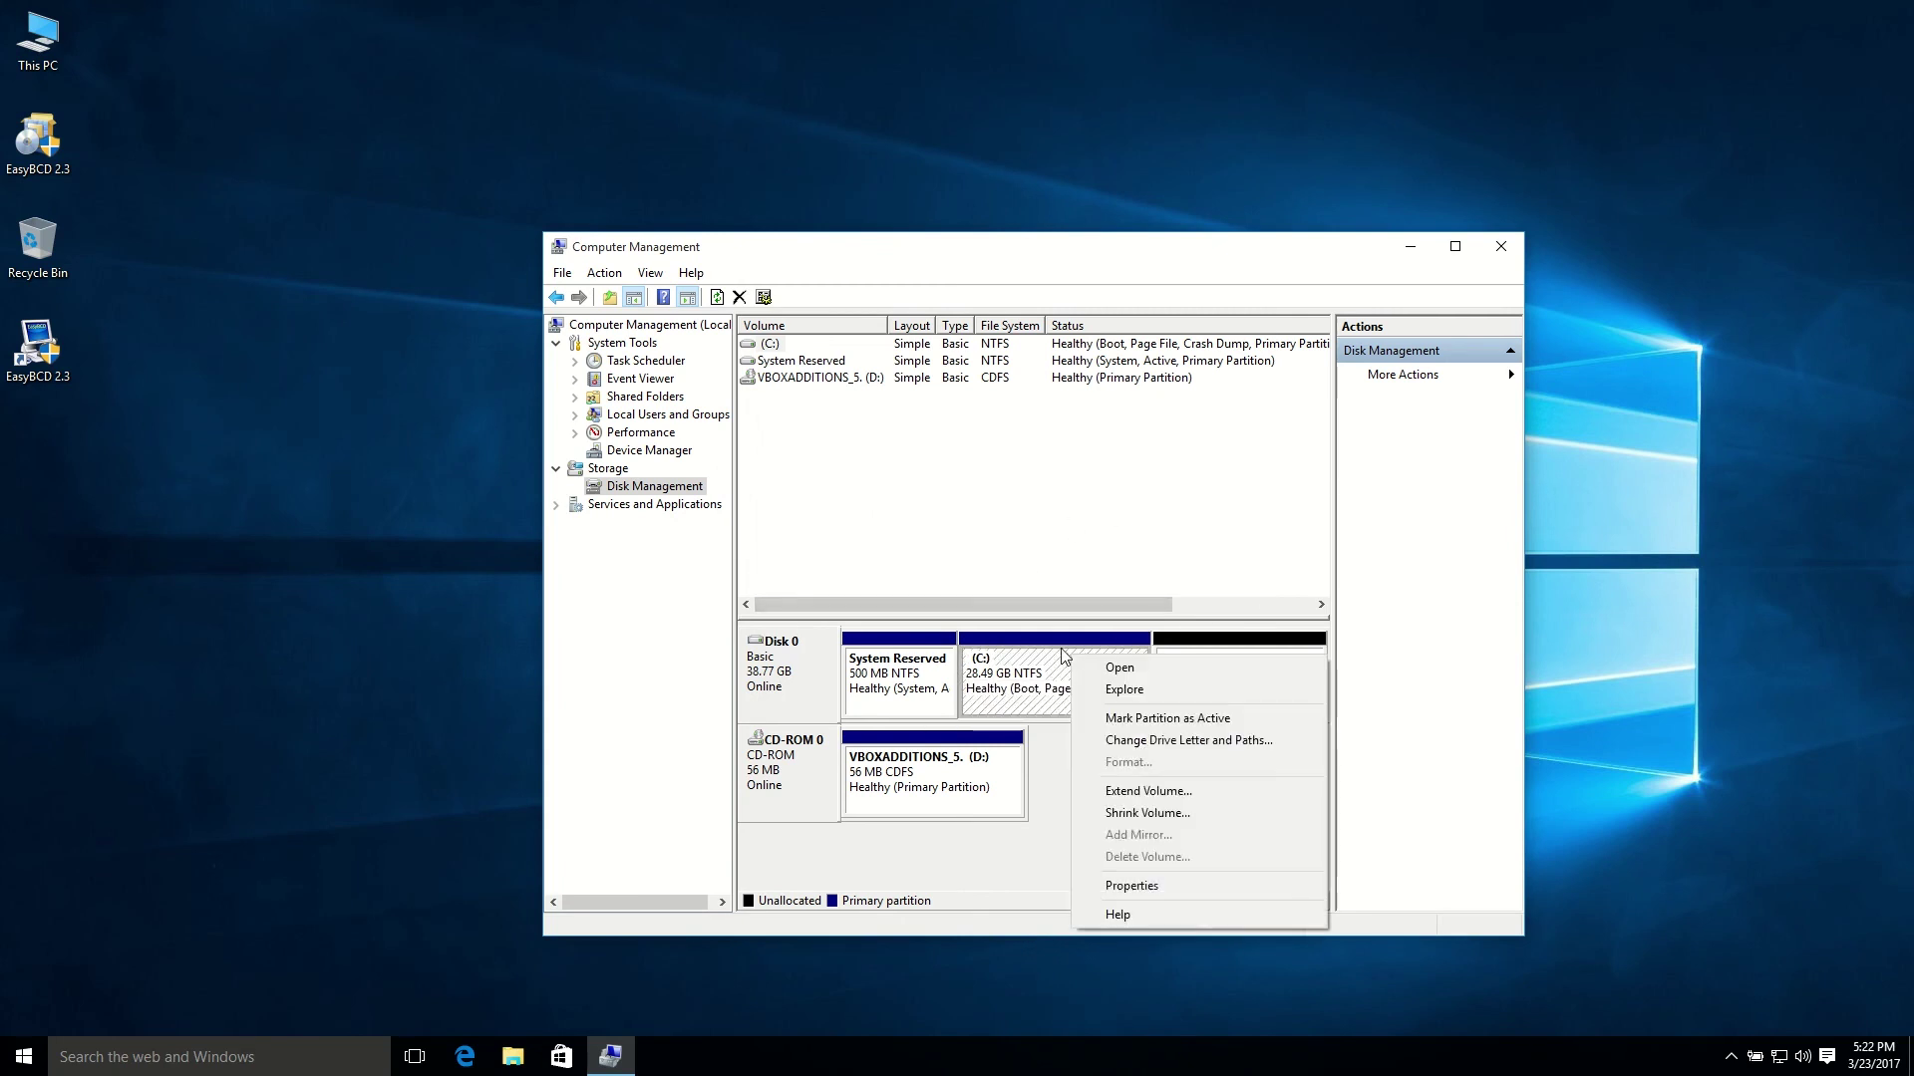
left_click(1032, 666)
left_click(1196, 659)
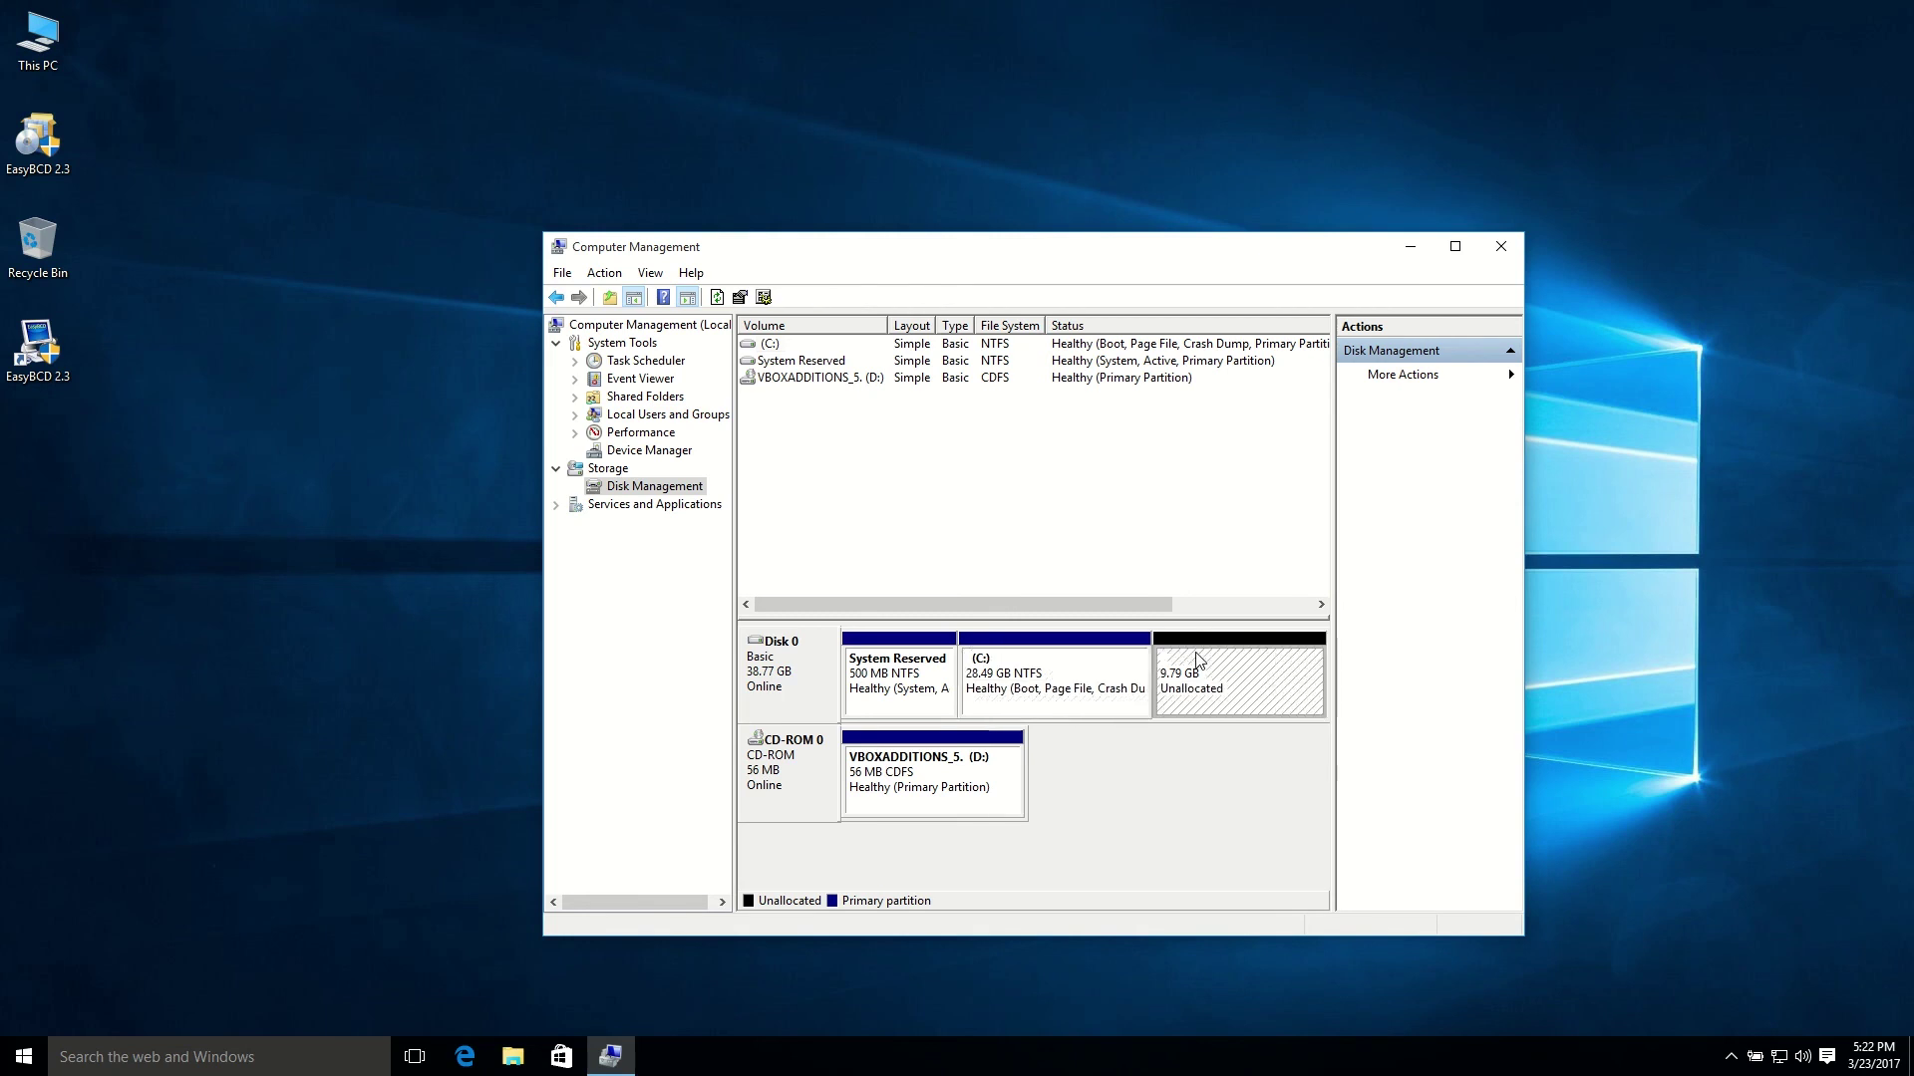
Step through the wizard with 10023 MB, drive letter E and NTFS, then cancel and select C:.
right_click(1182, 665)
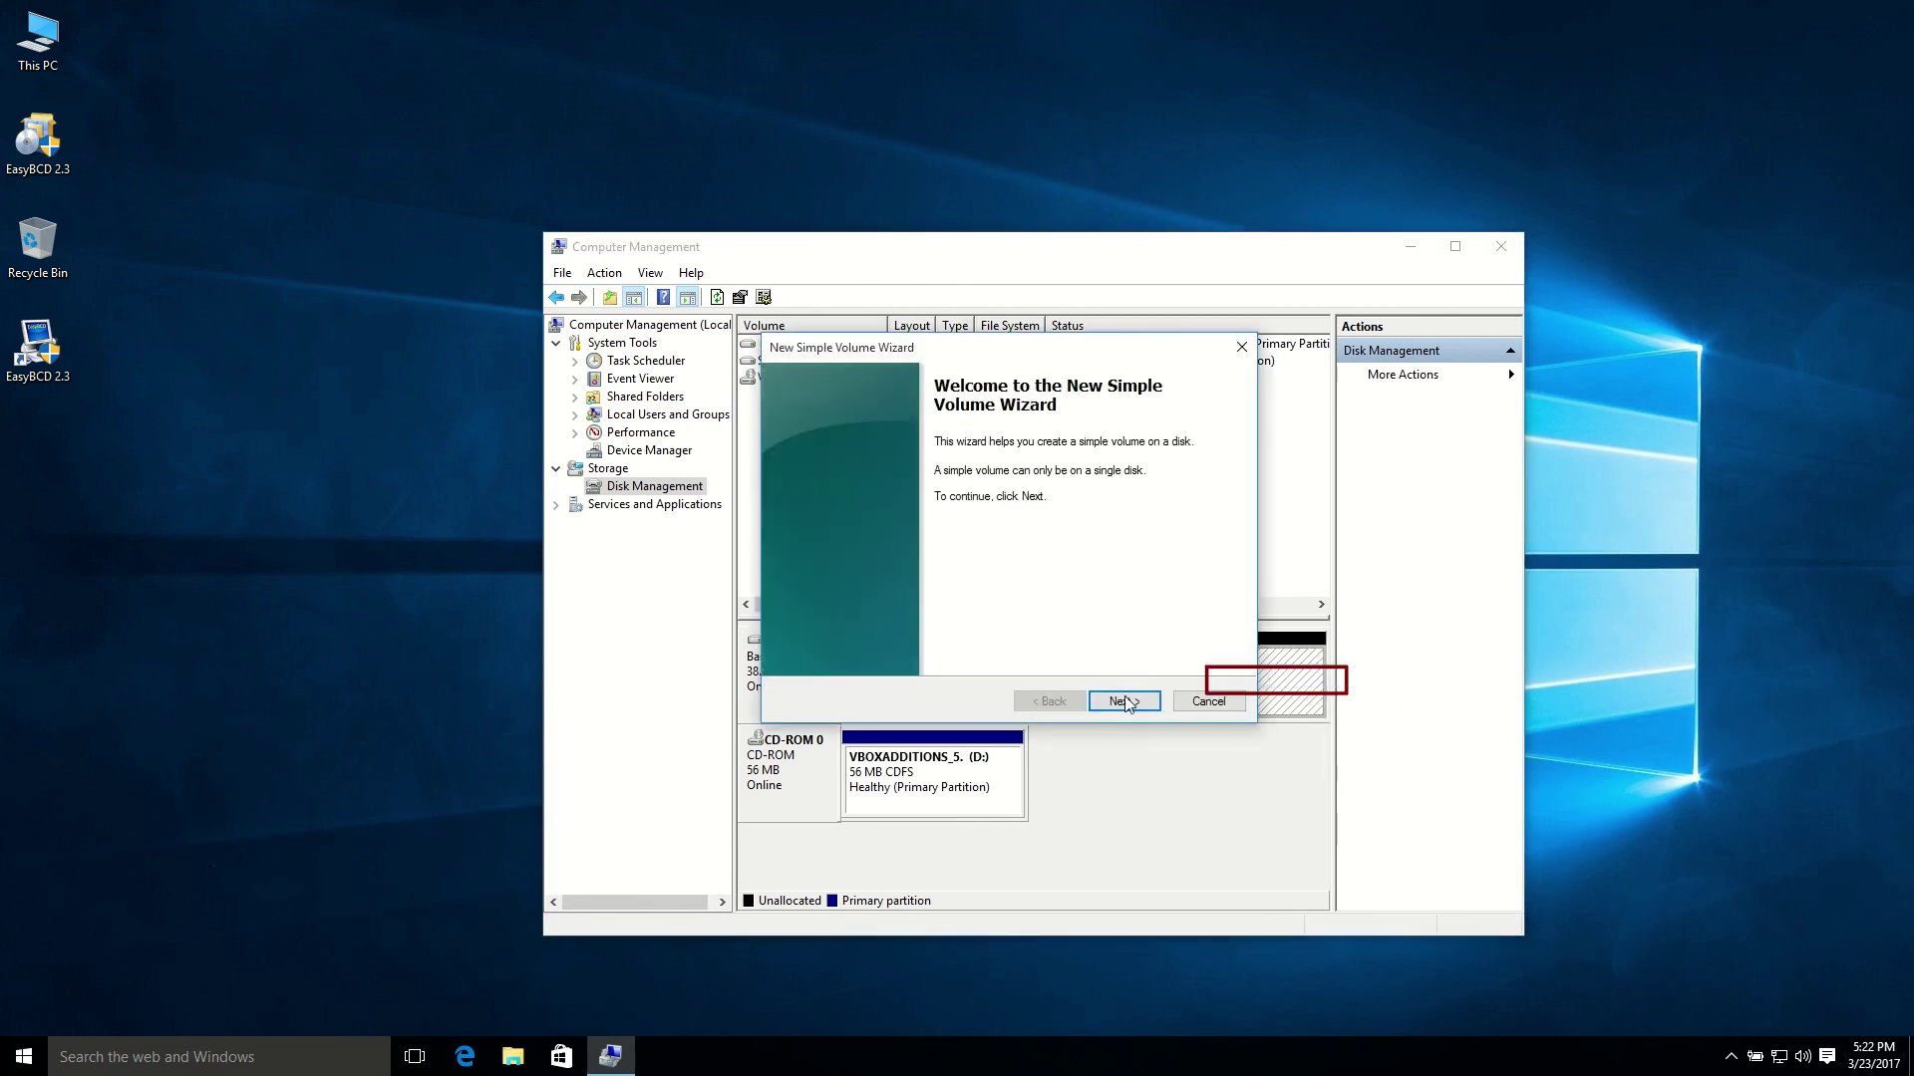
left_click(1124, 701)
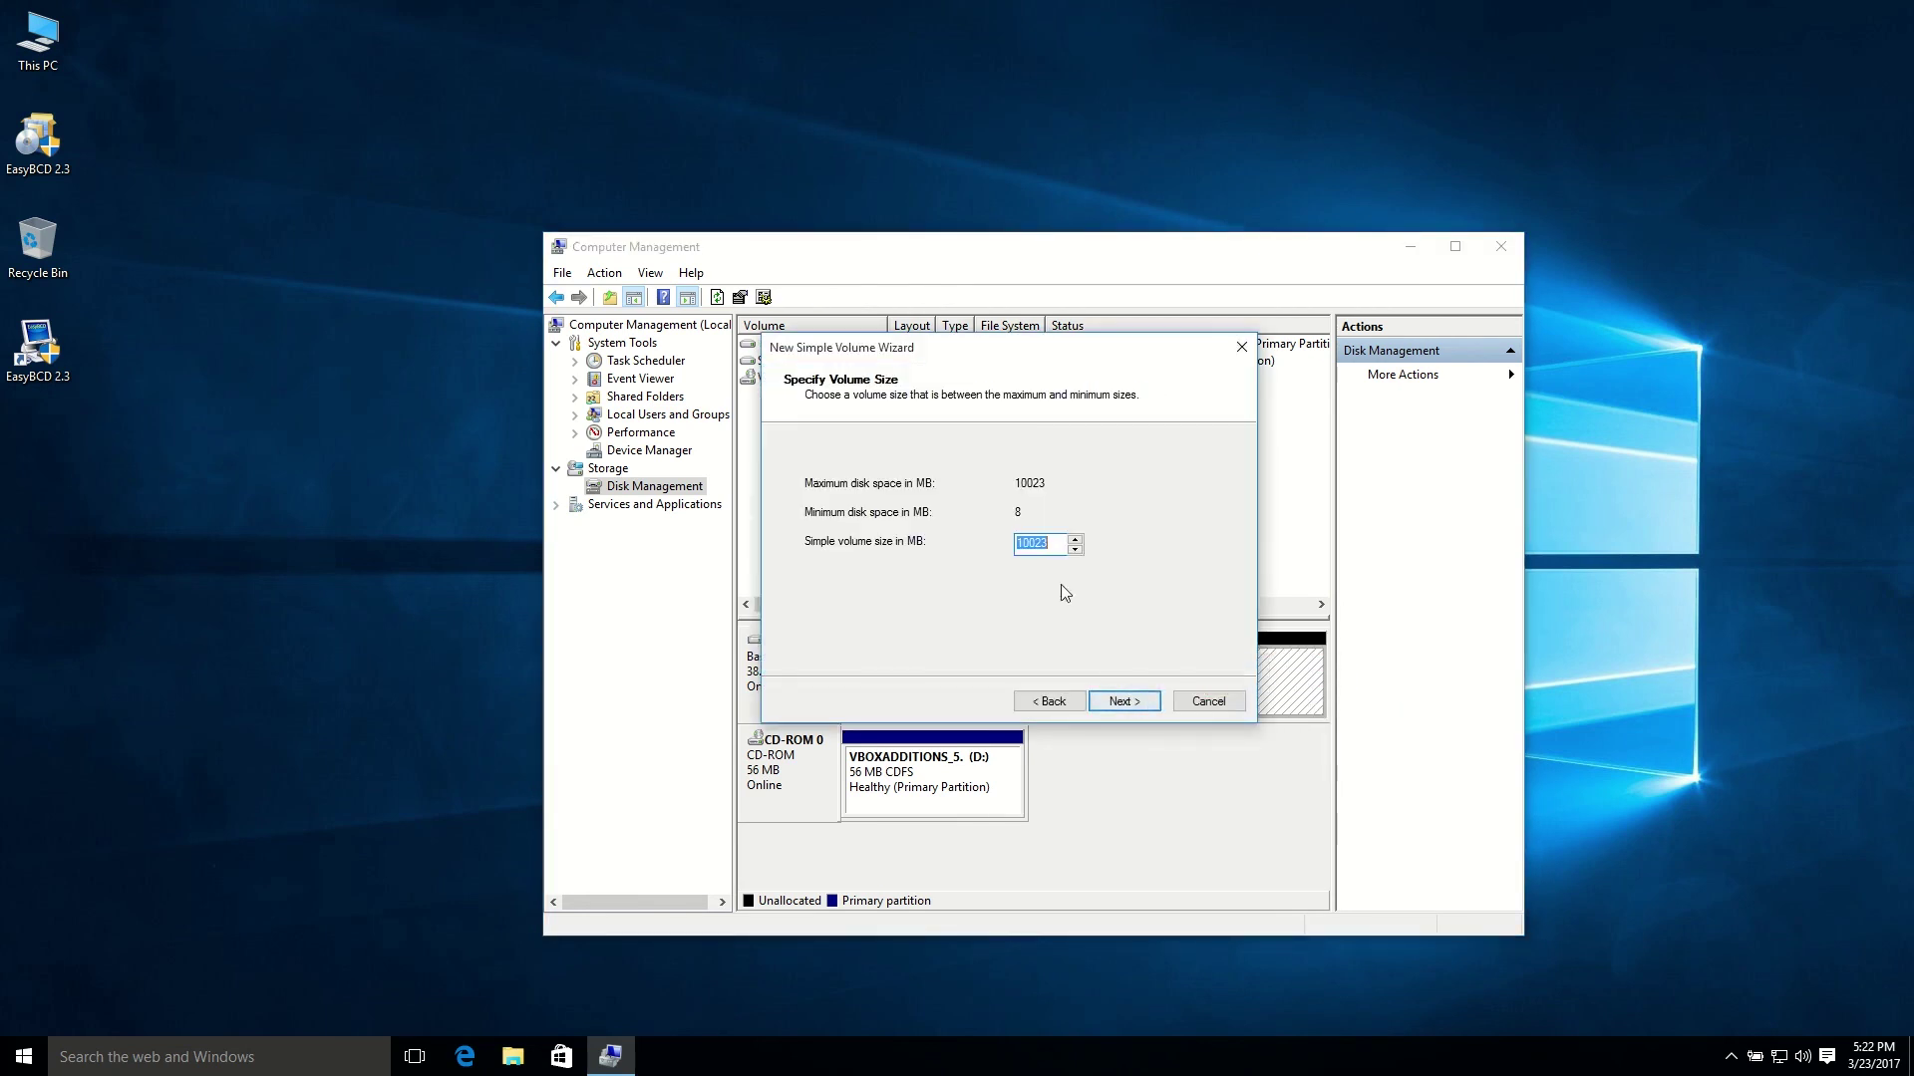
left_click(1119, 704)
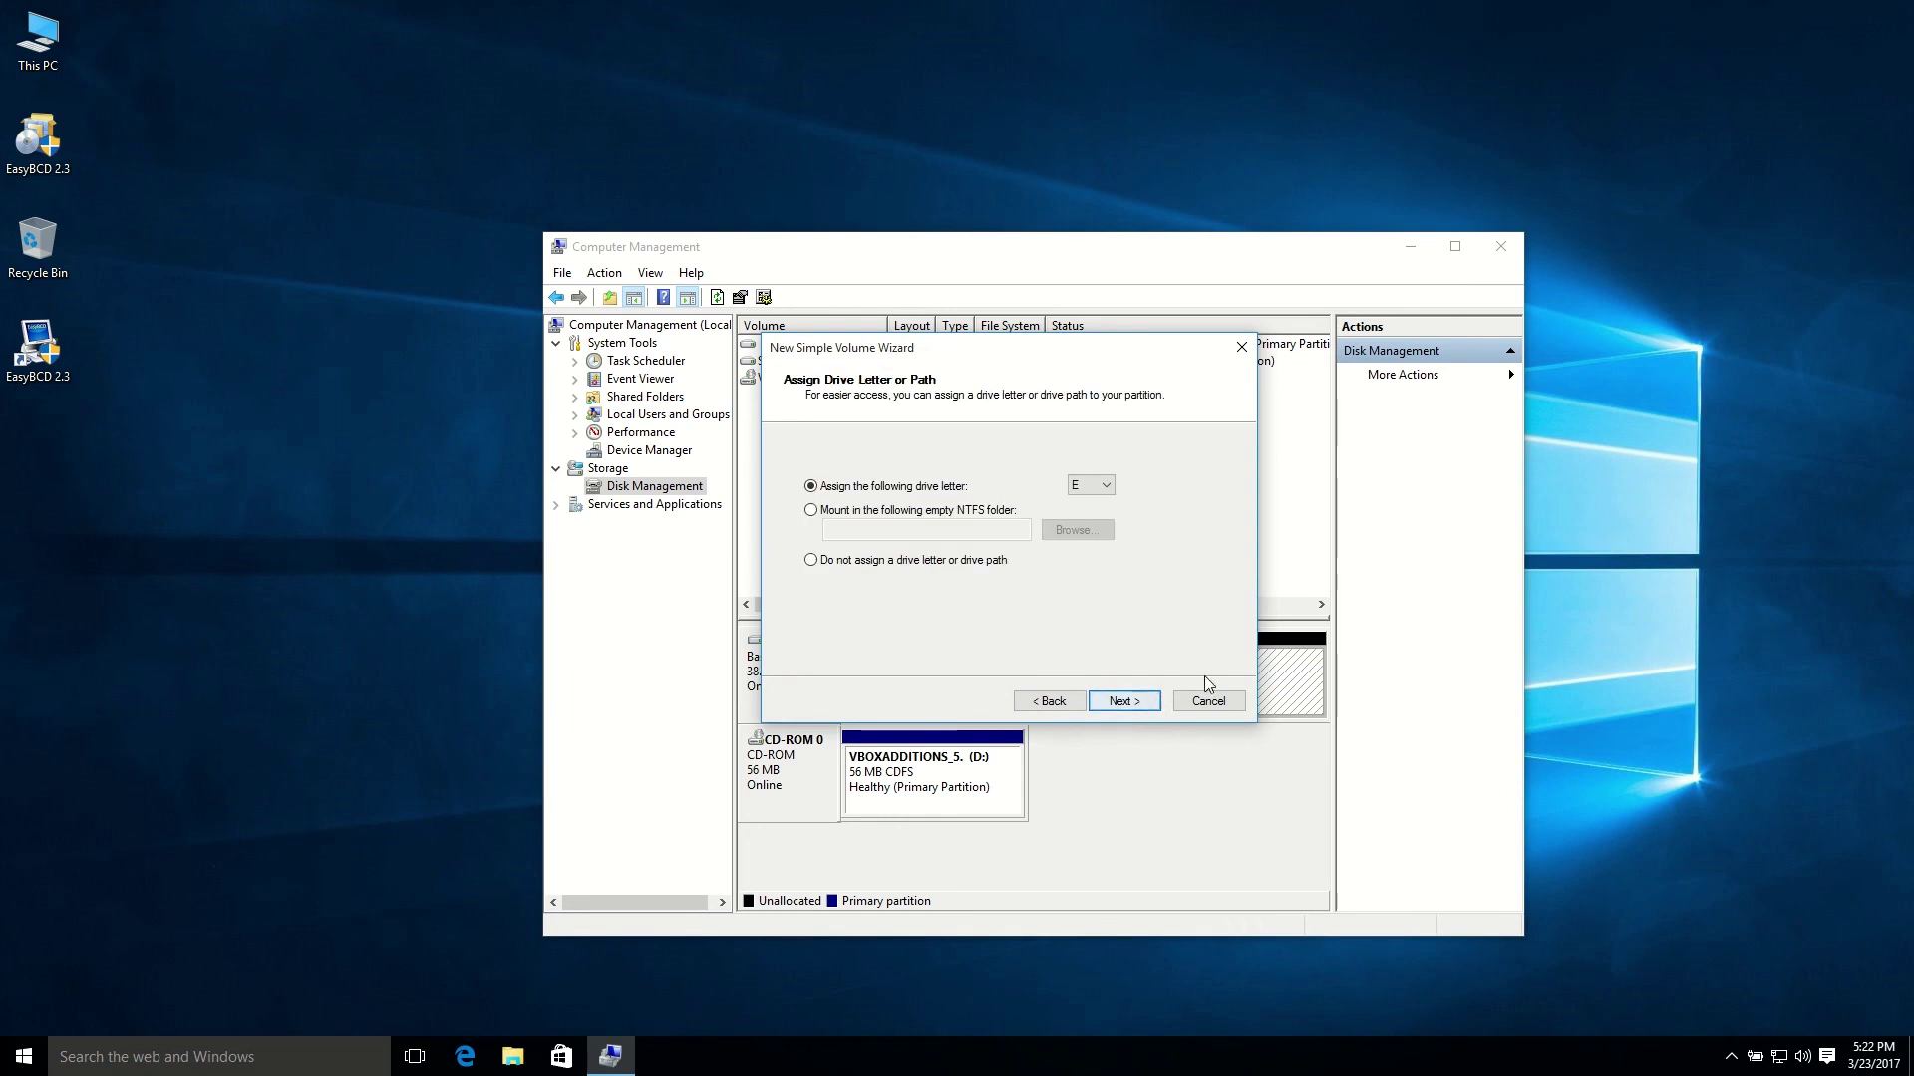
left_click(1100, 492)
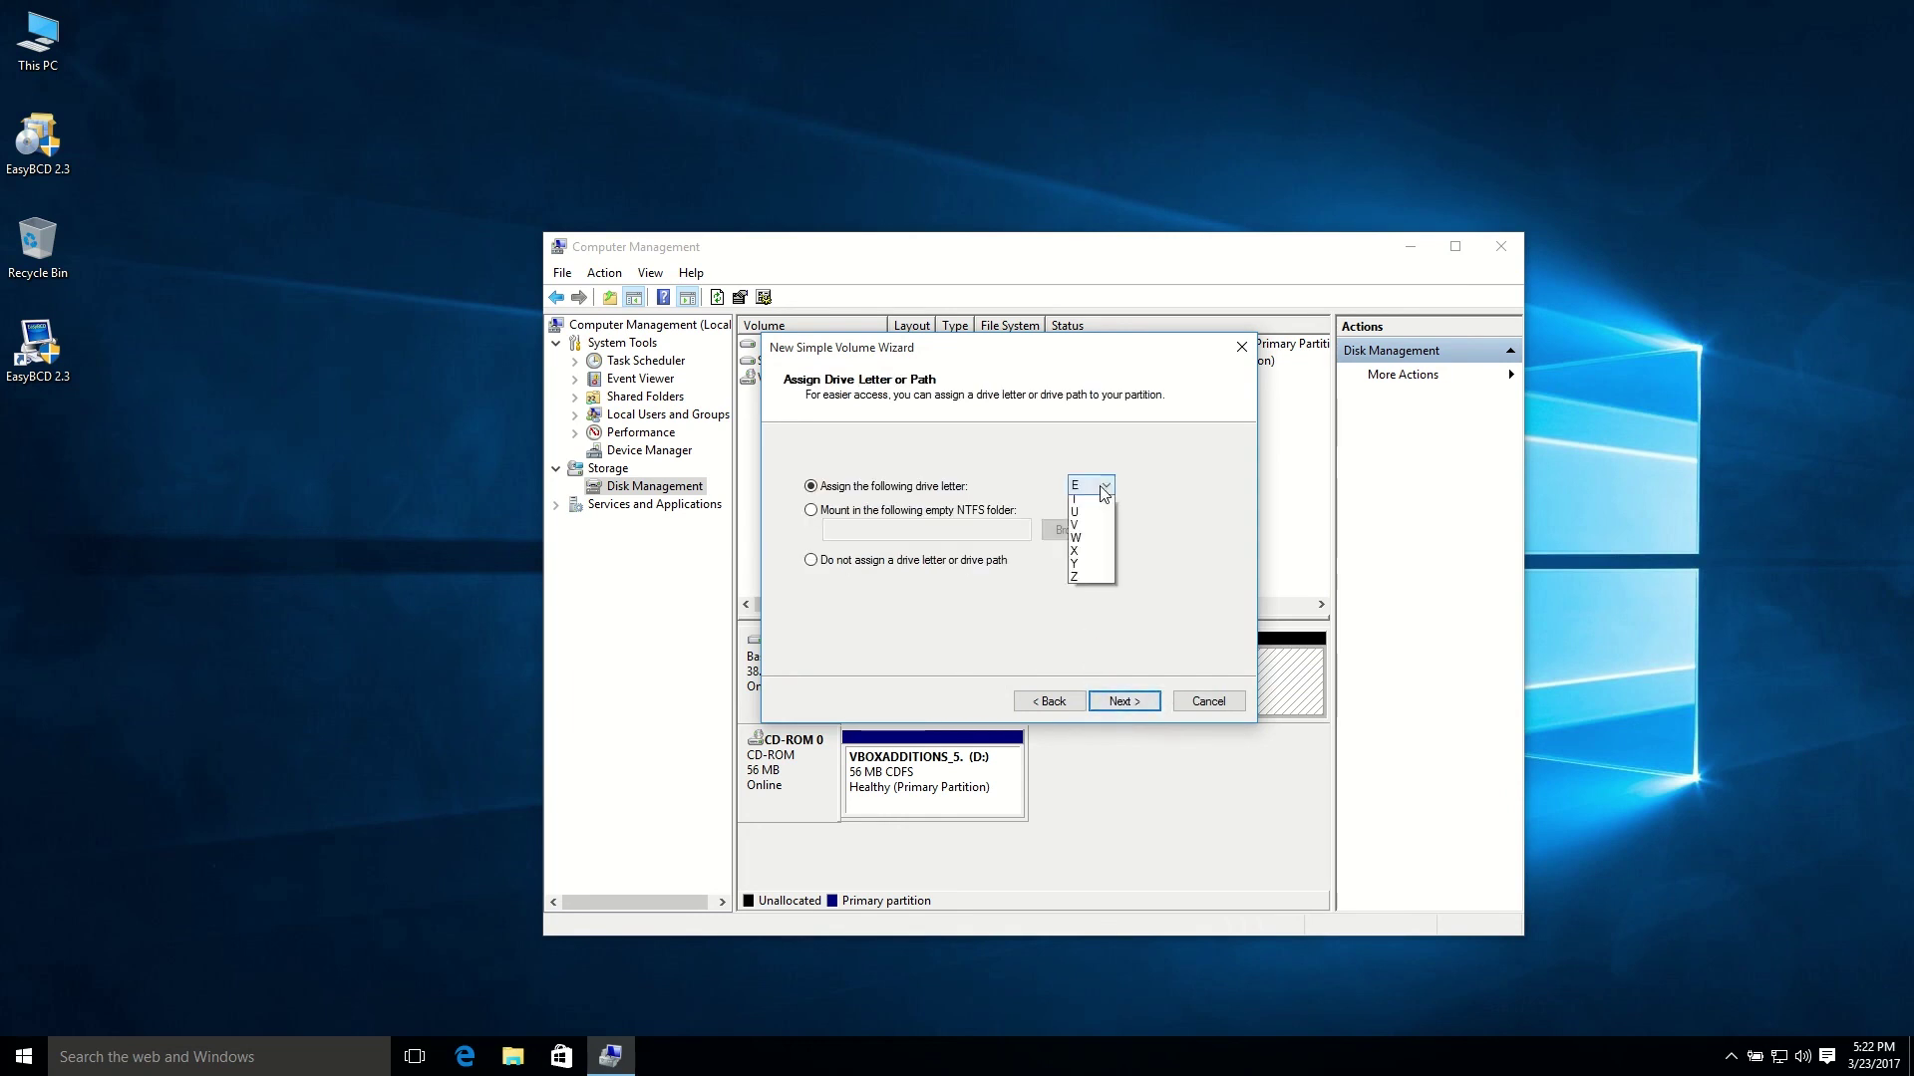
left_click(1091, 500)
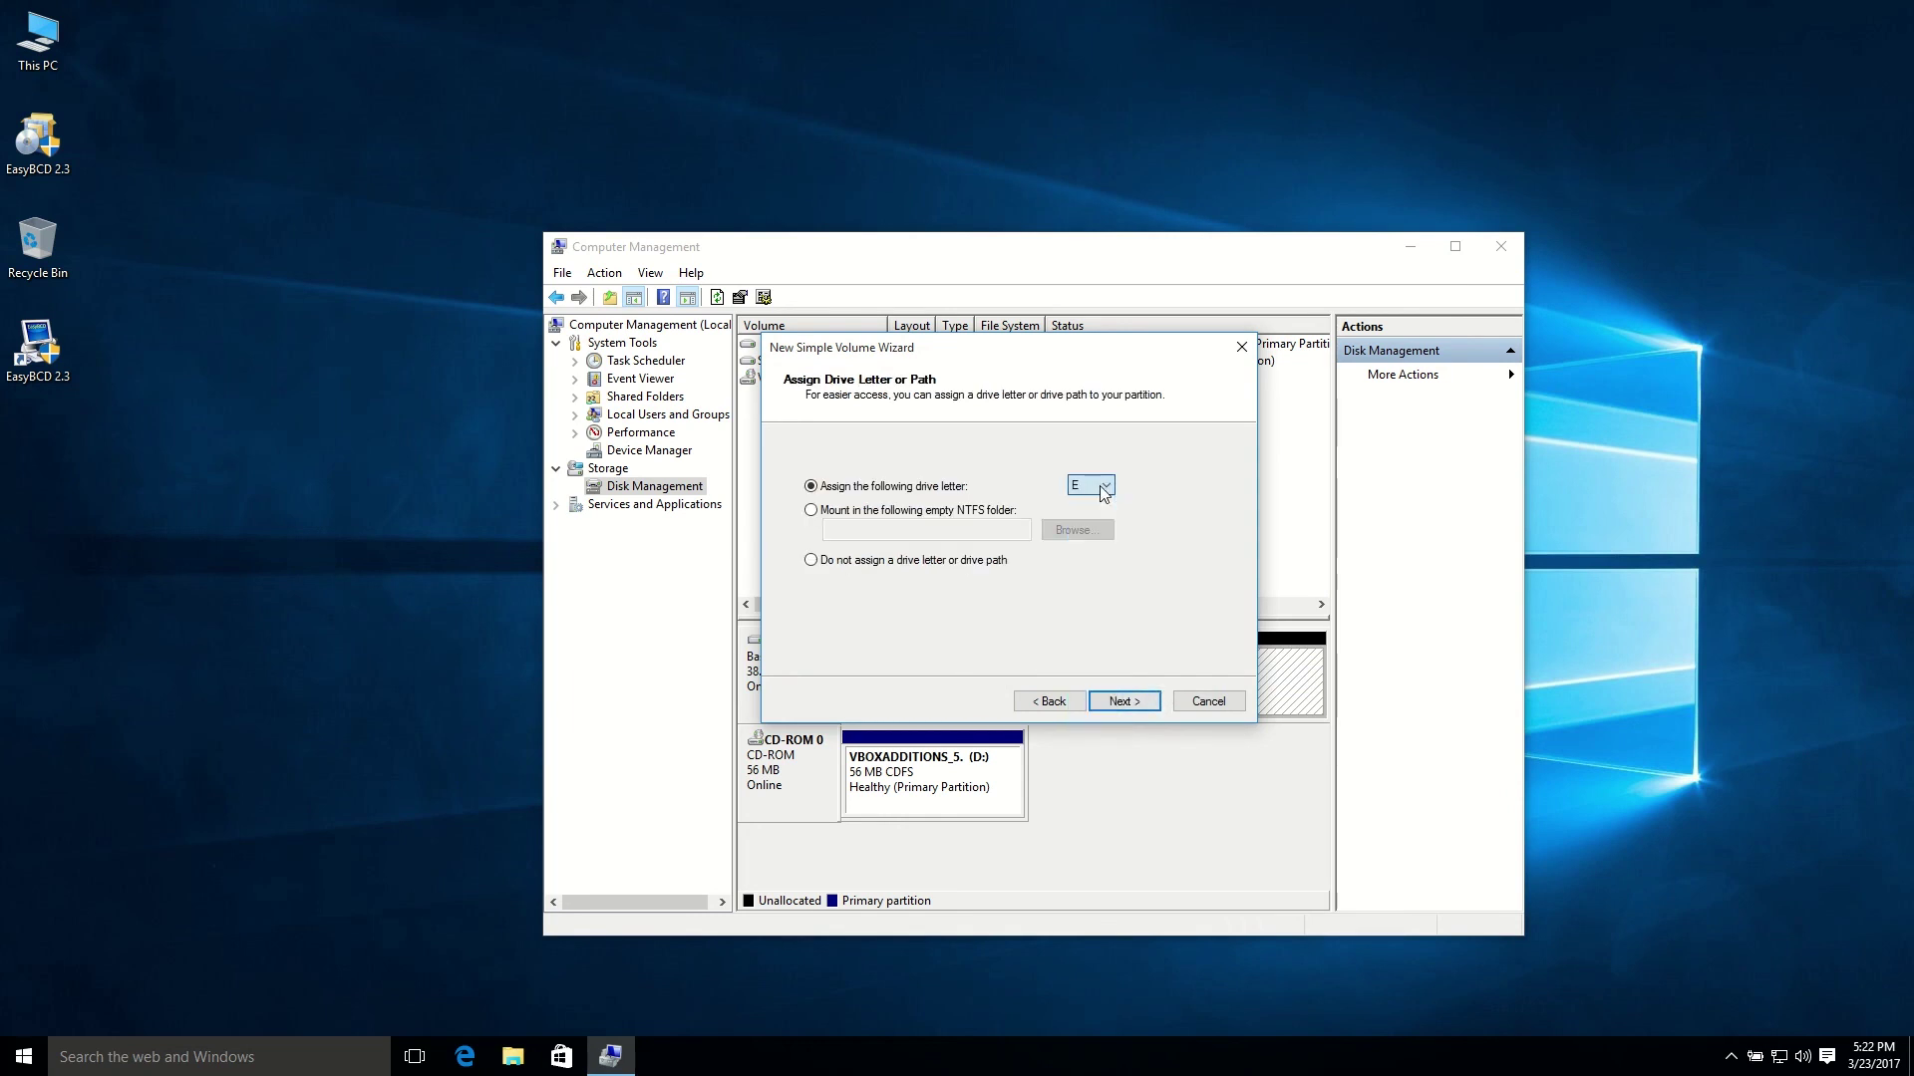
left_click(1124, 702)
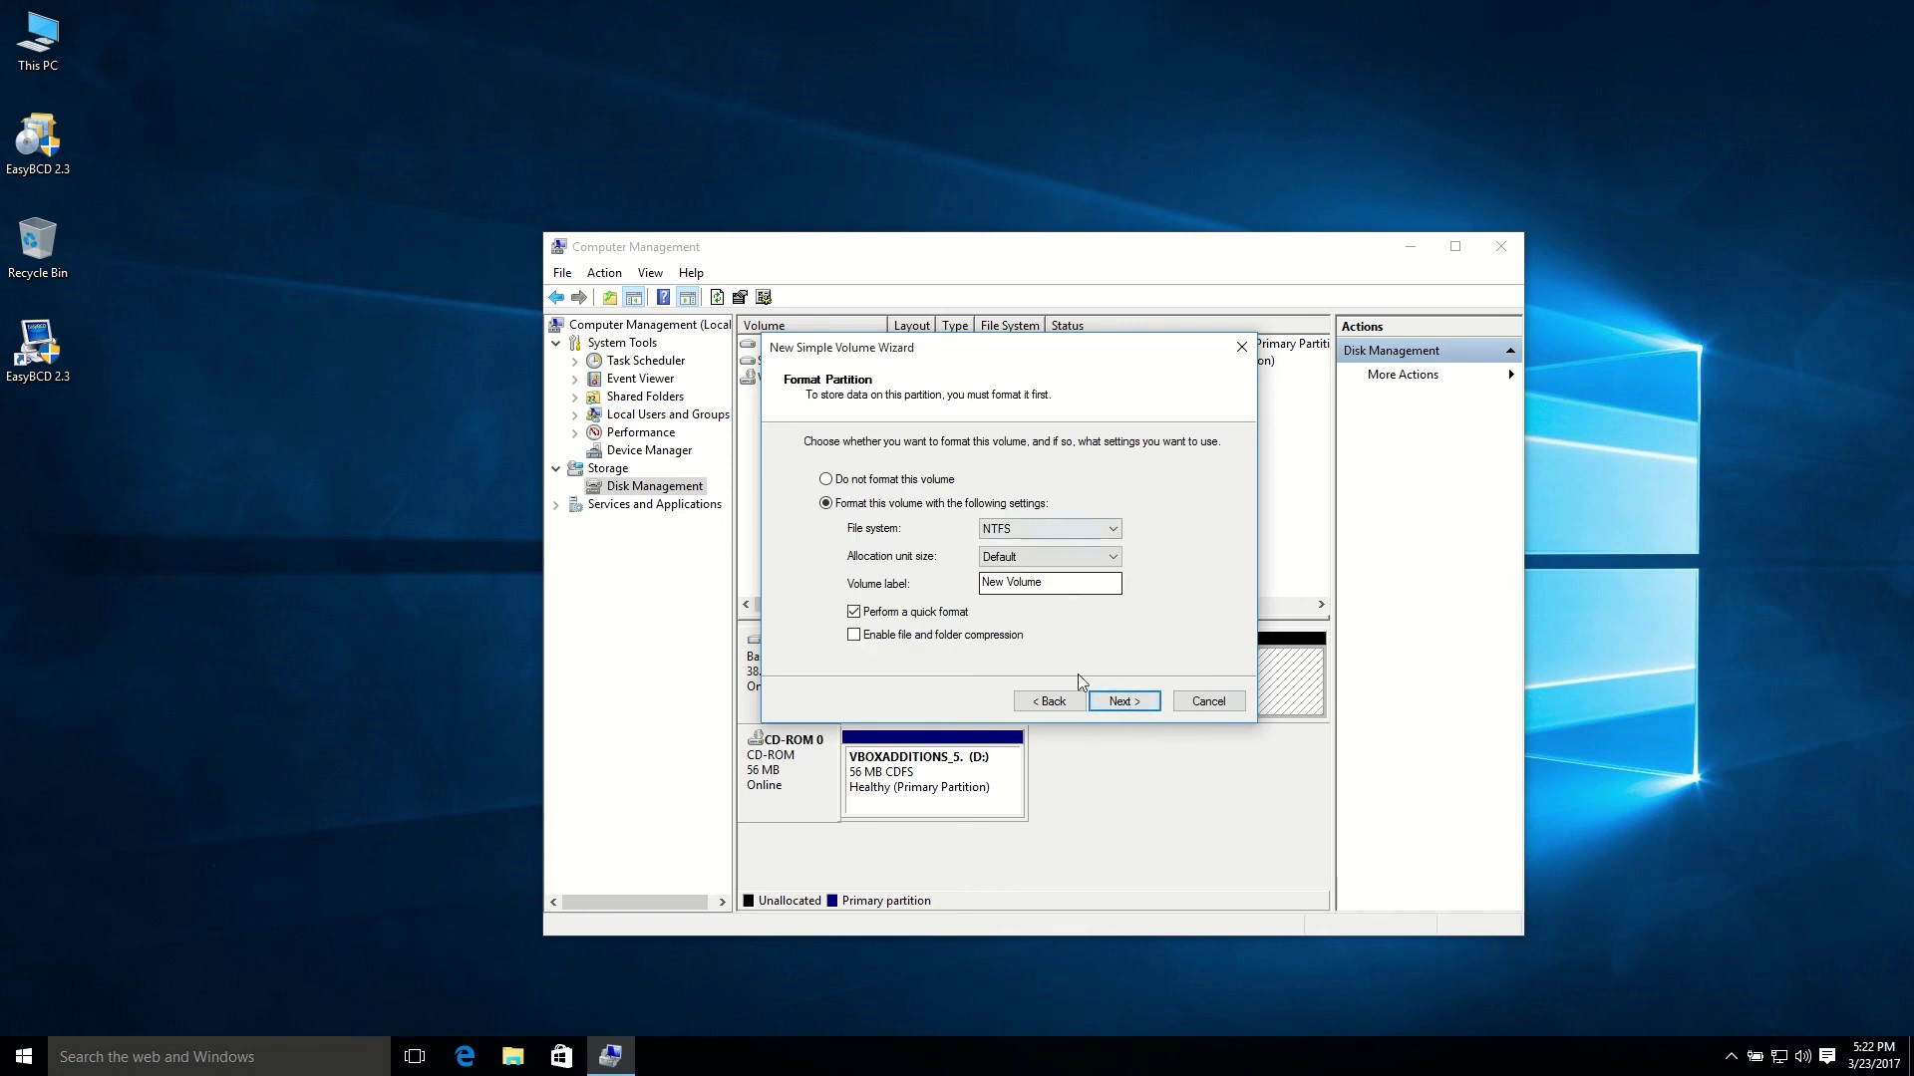
left_click(1124, 700)
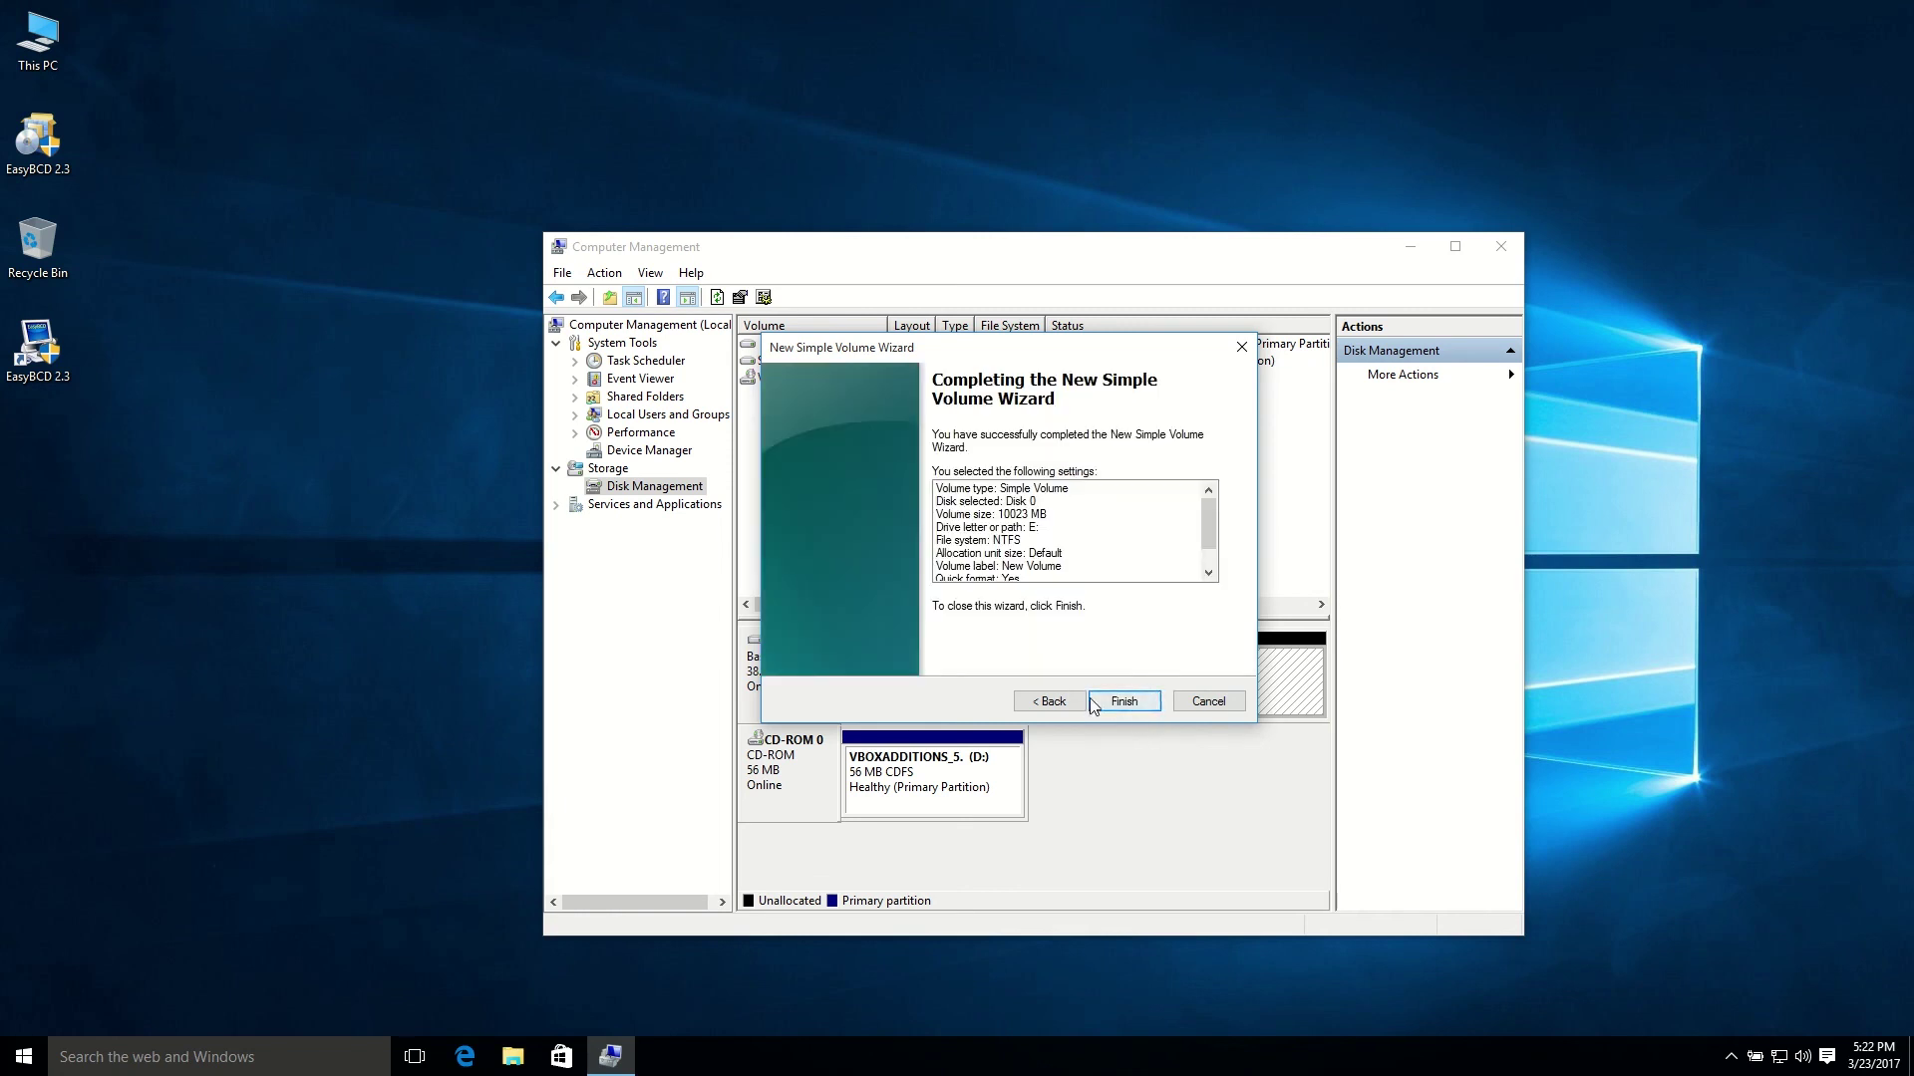
left_click(1209, 703)
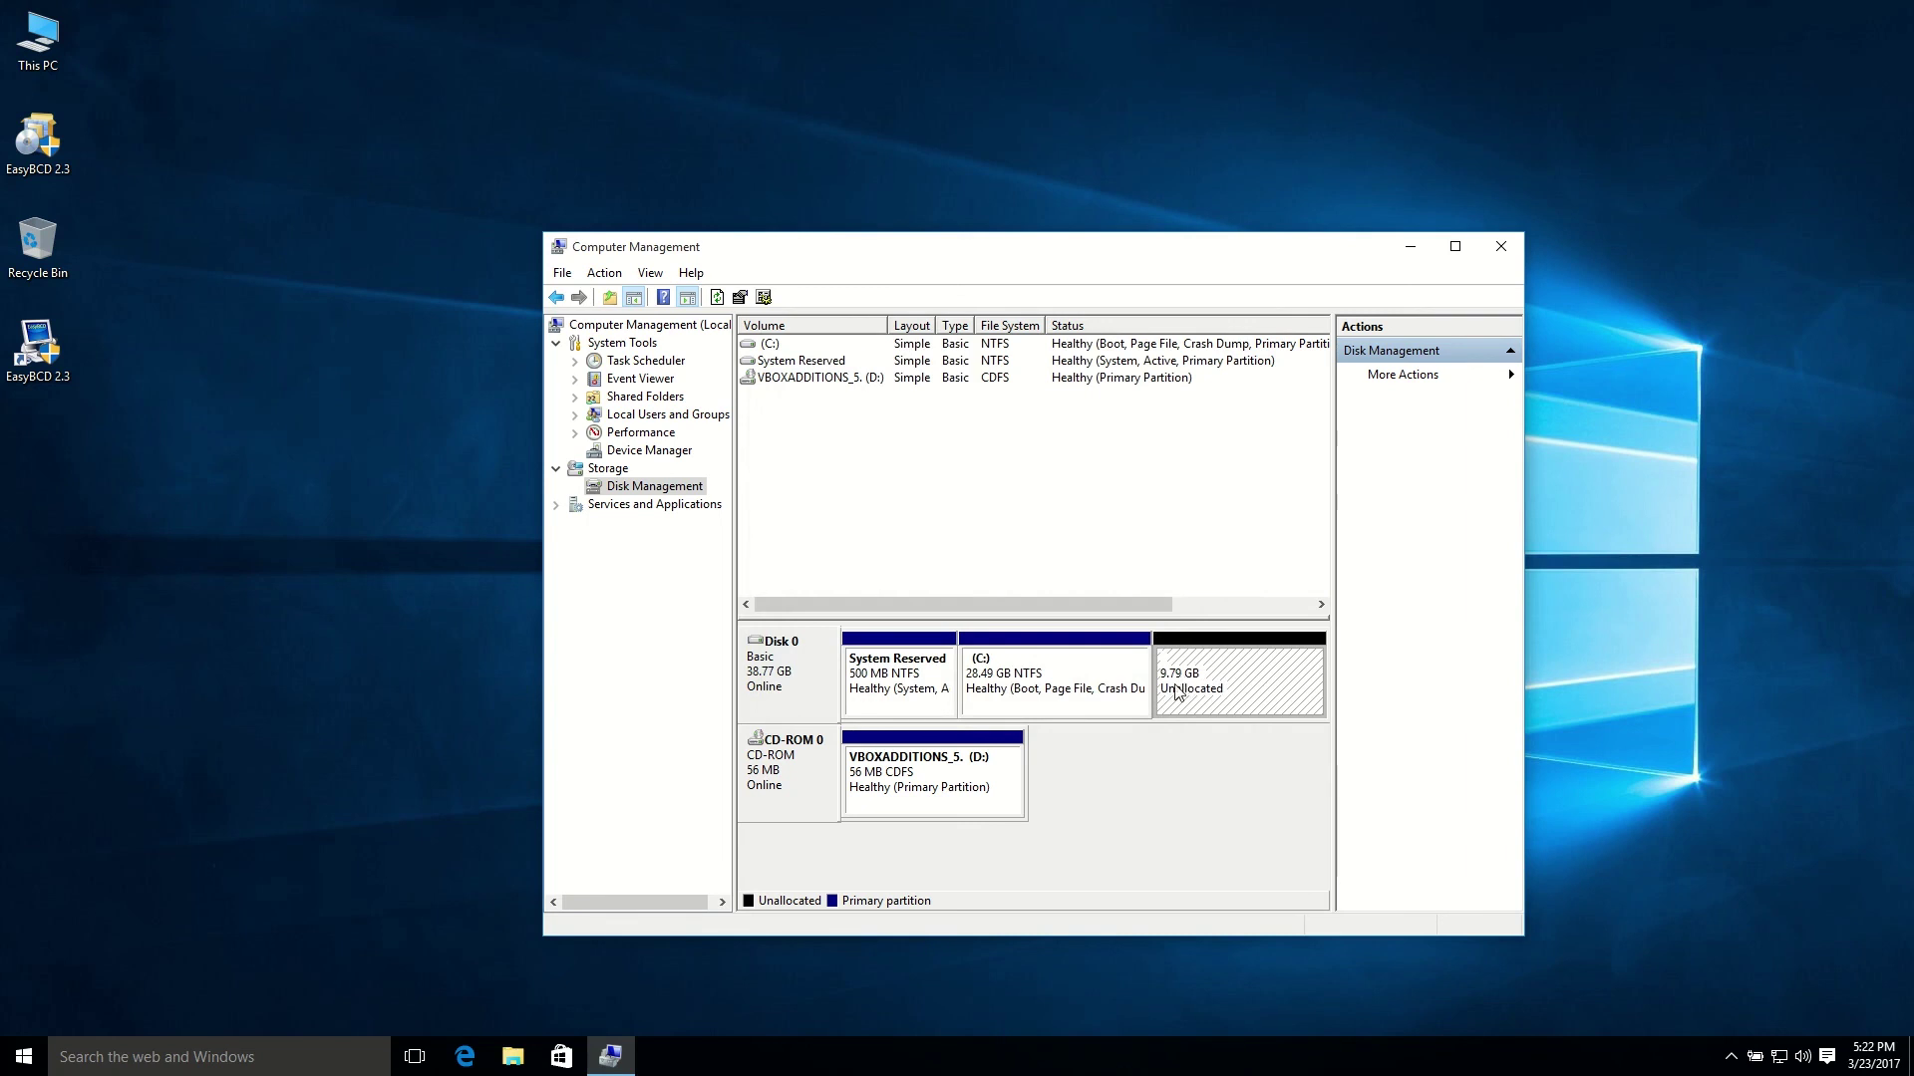
left_click(1053, 665)
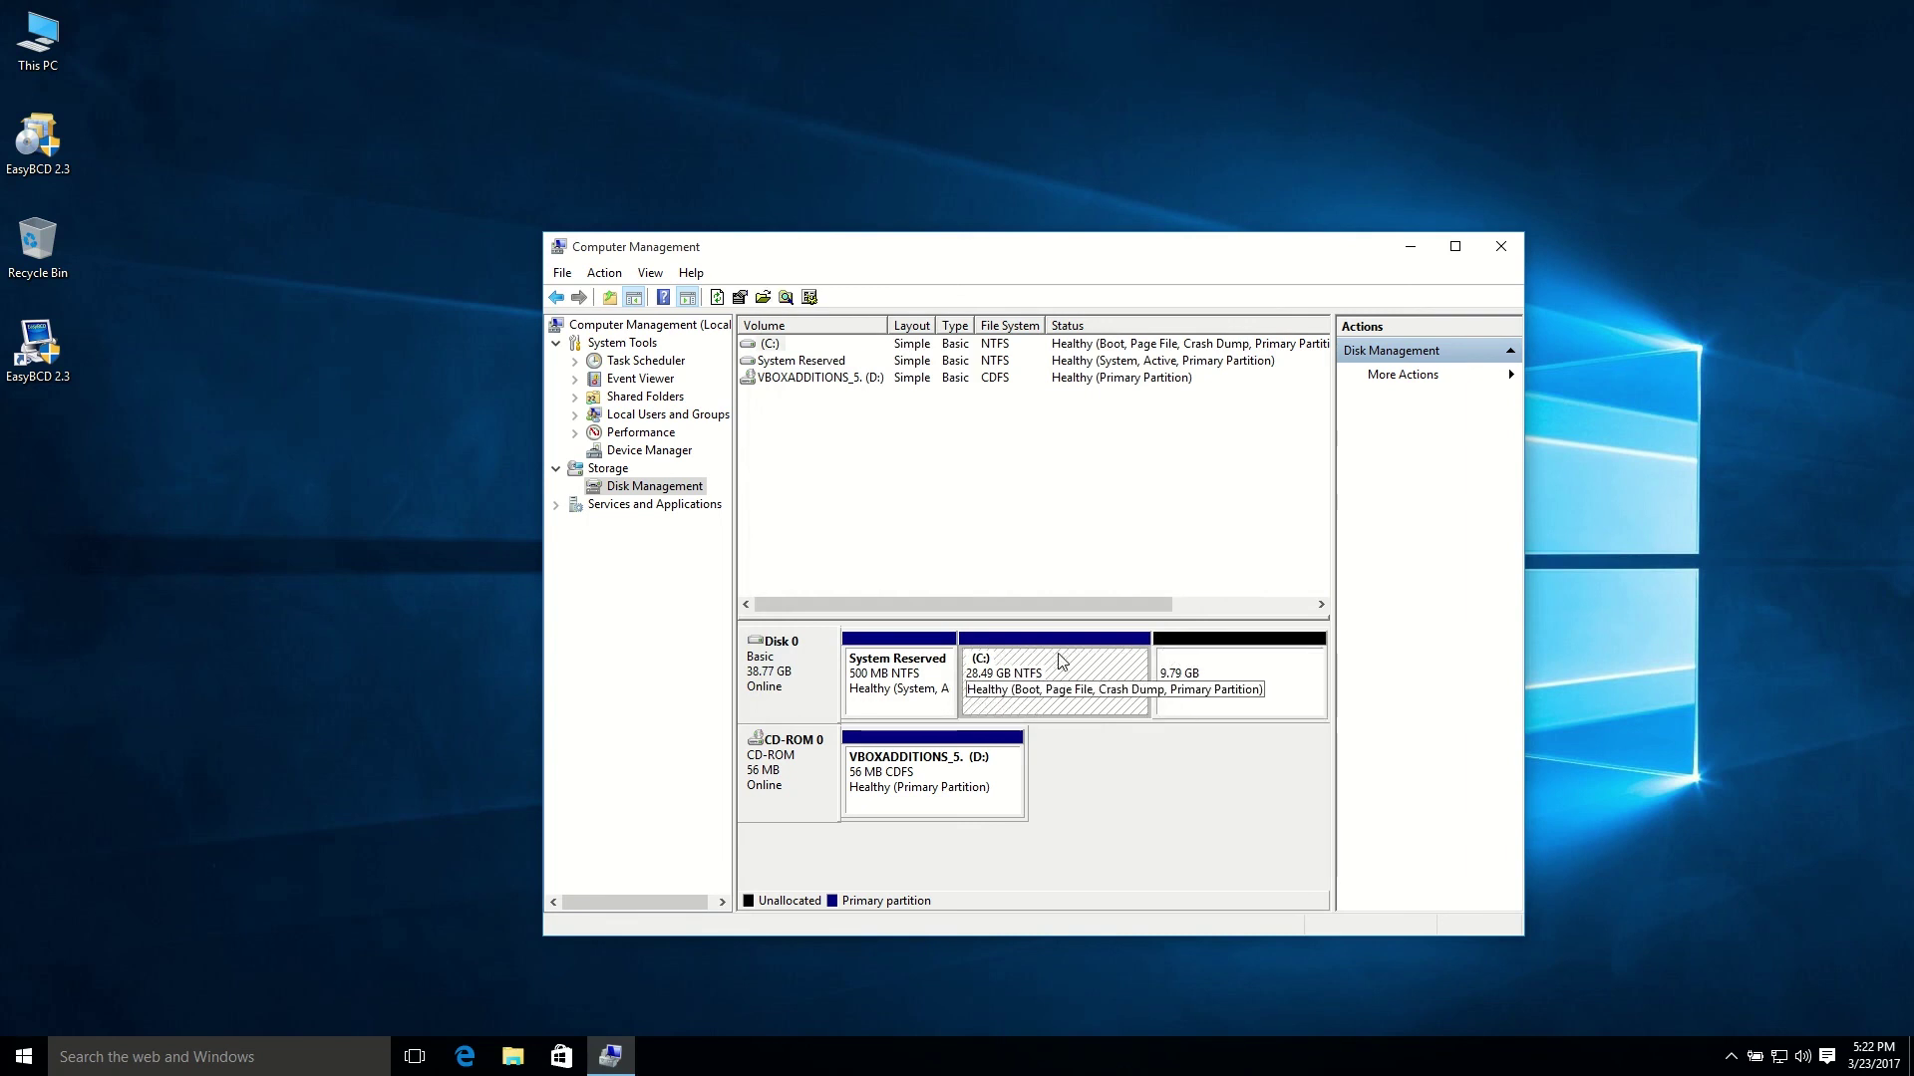
Extend C: by all 10023 MB of unallocated space, growing it to 38.28 GB.
right_click(1070, 649)
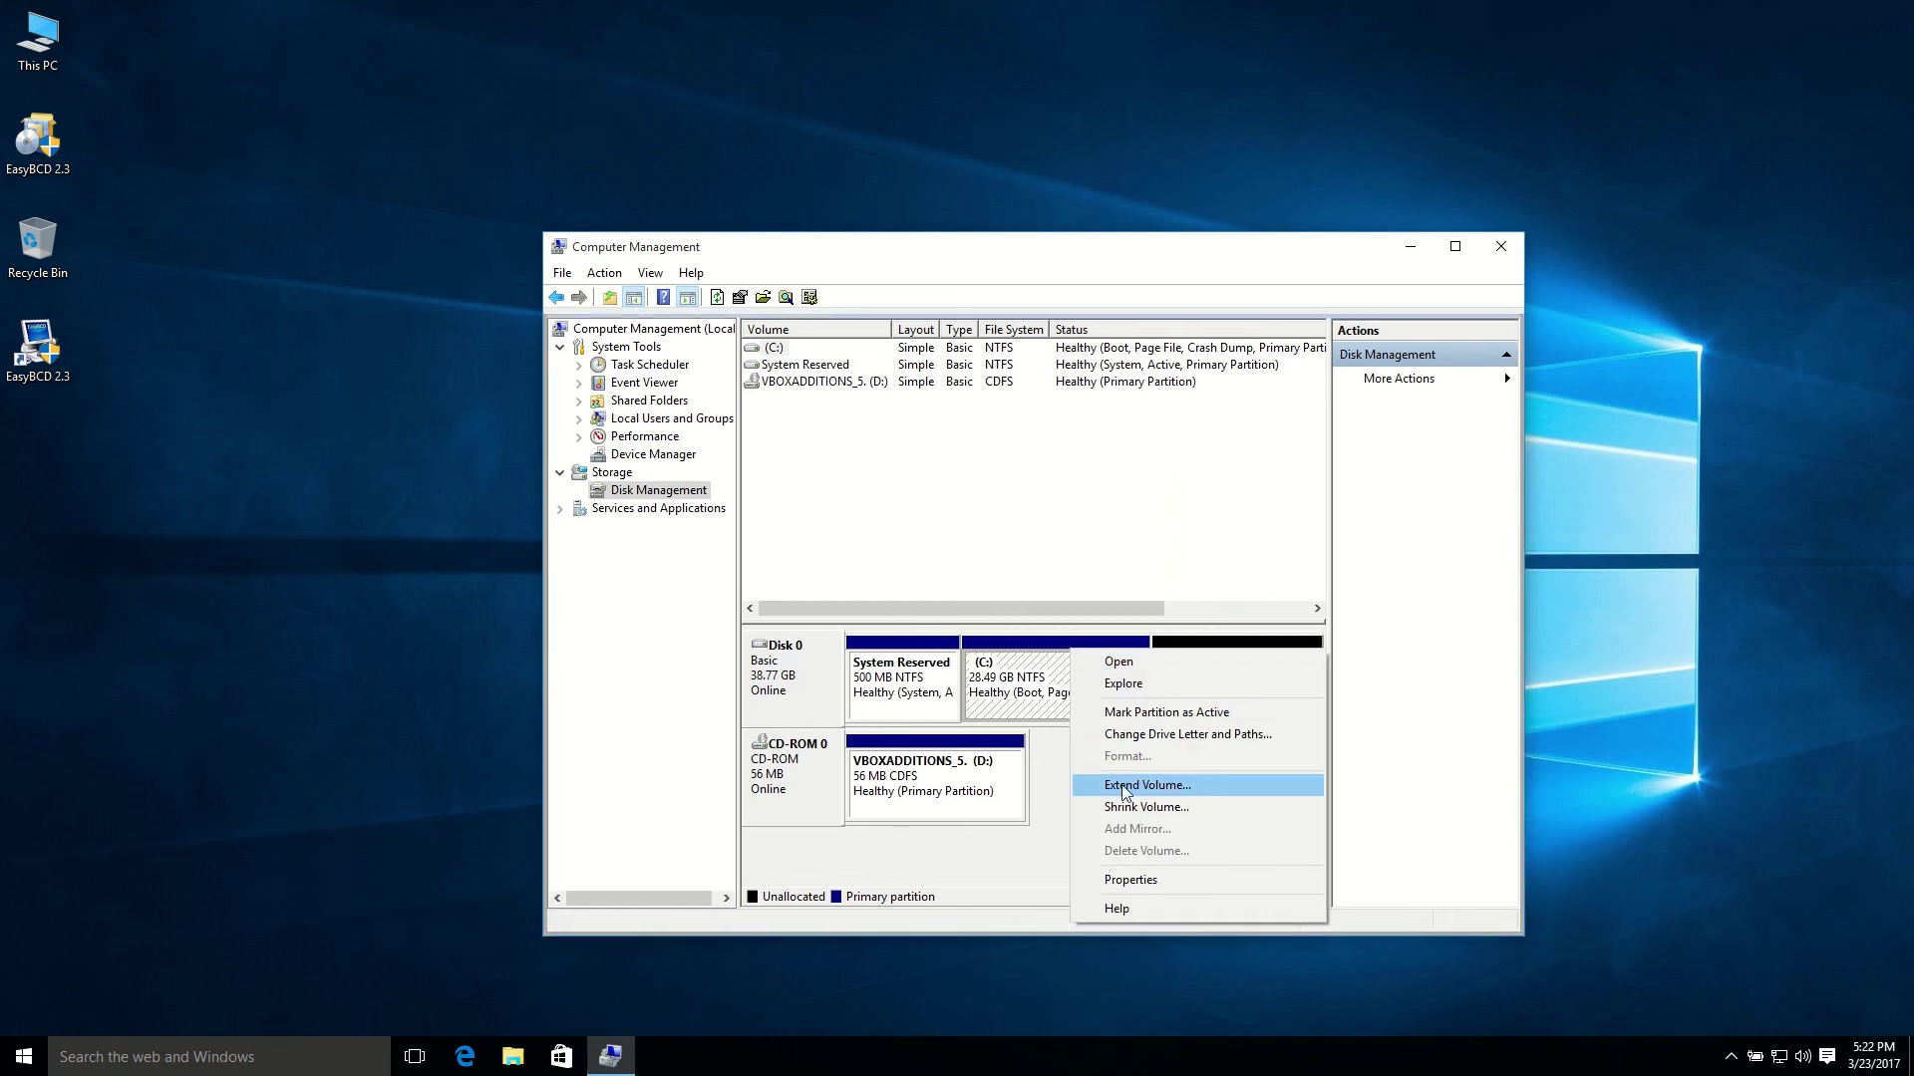
left_click(1158, 783)
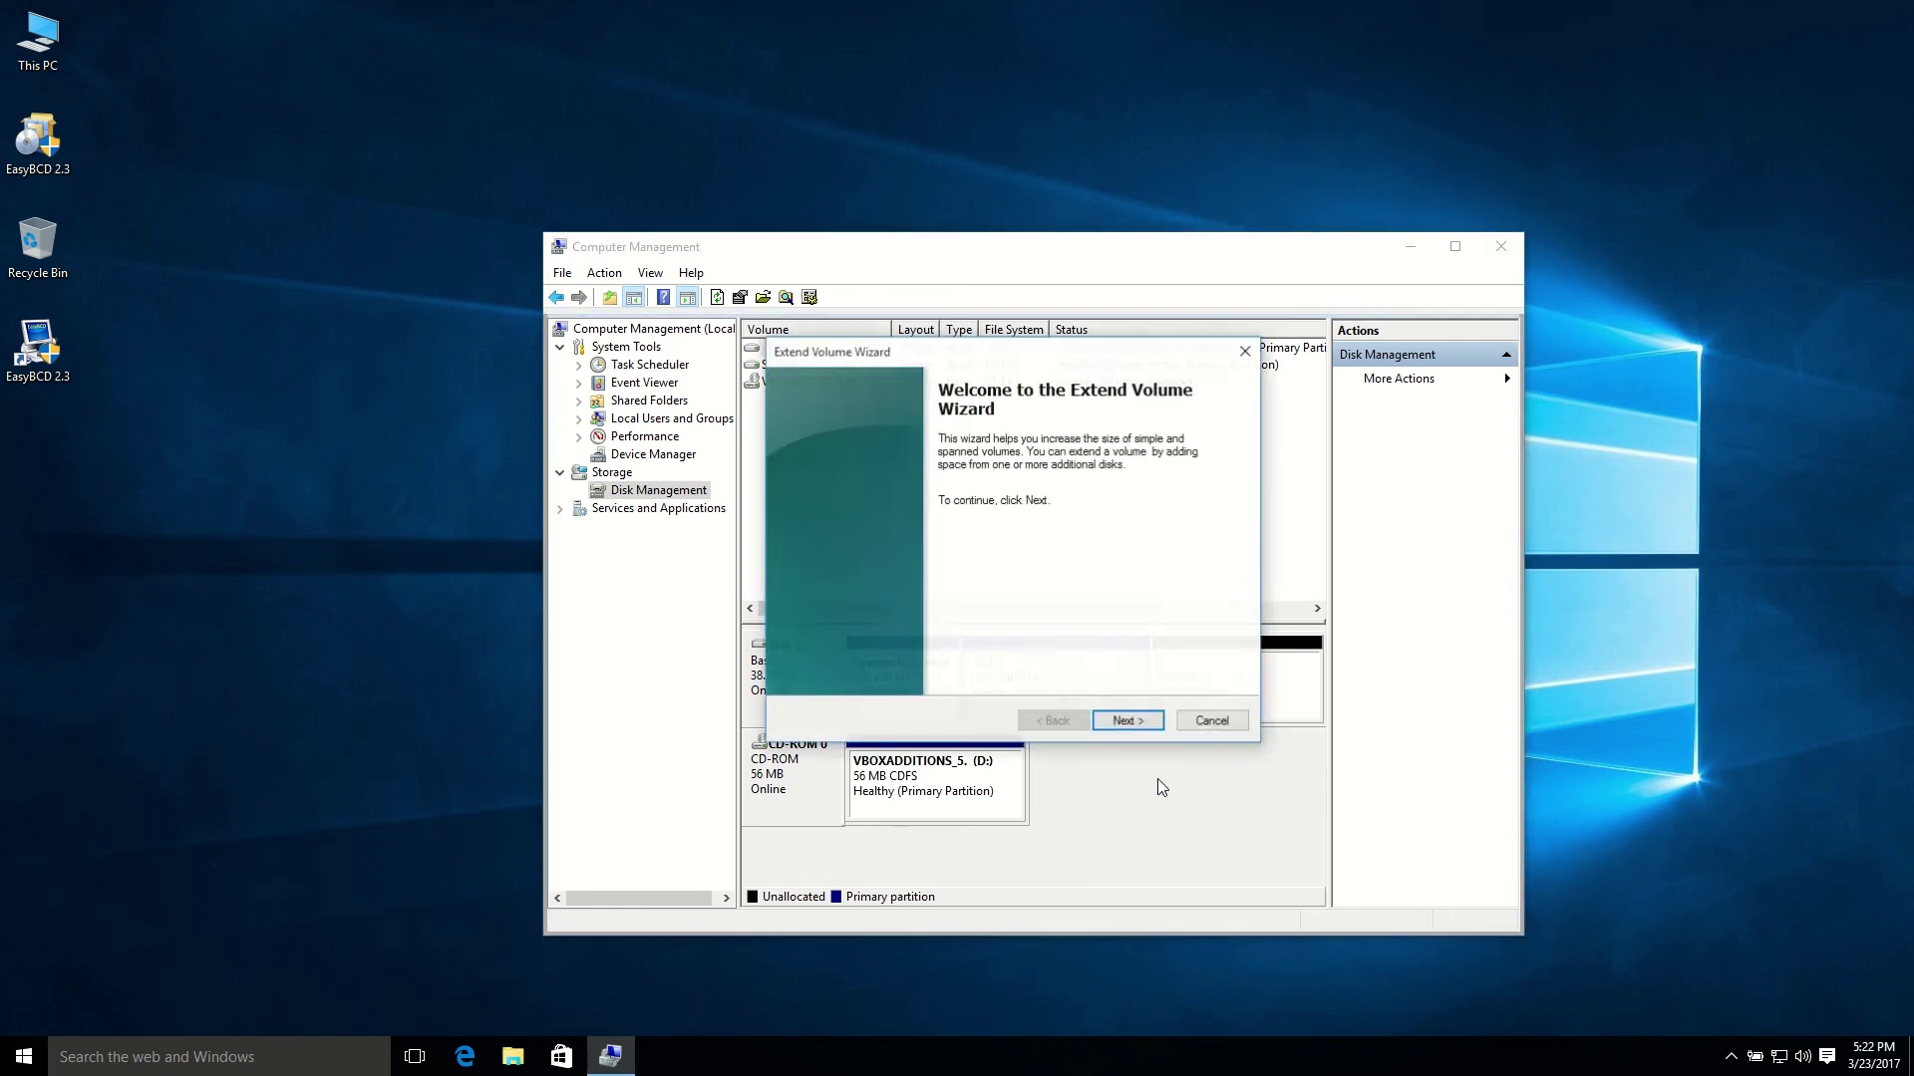
left_click(1118, 724)
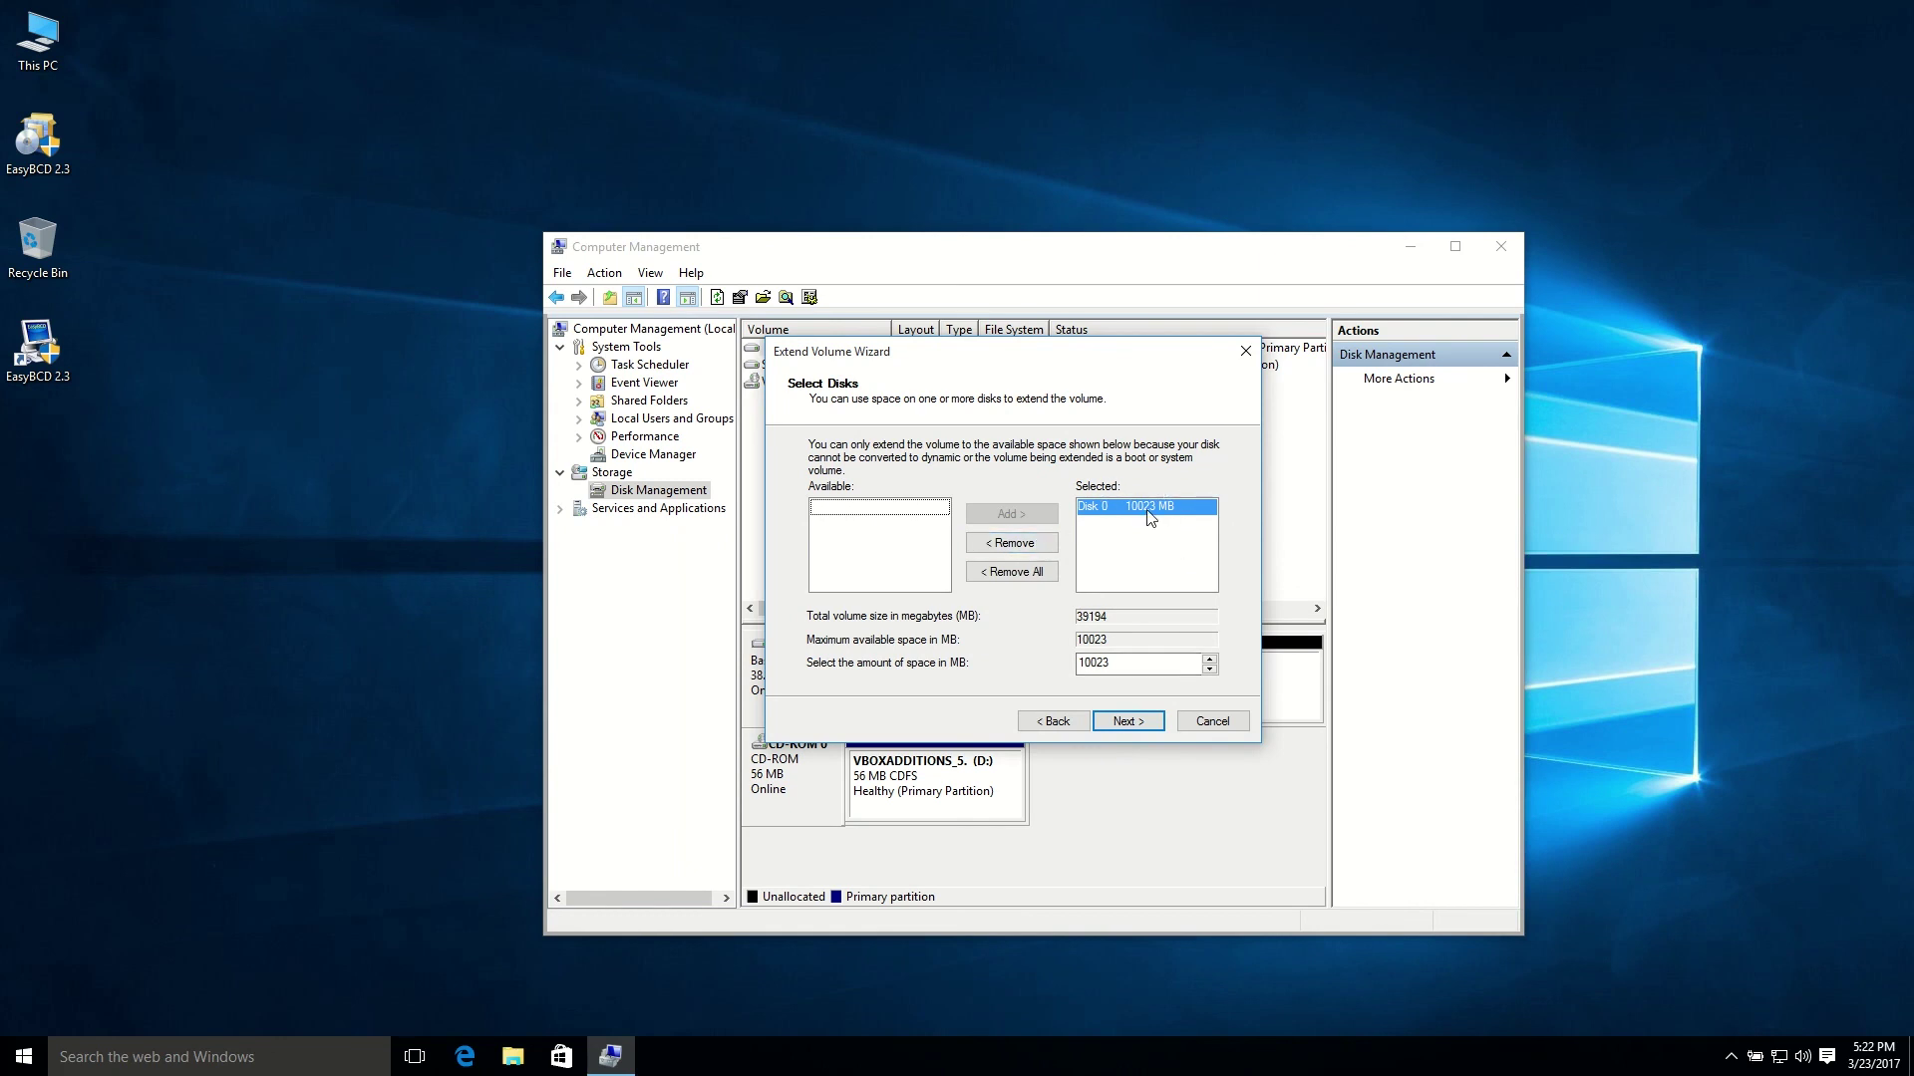
left_click(1143, 732)
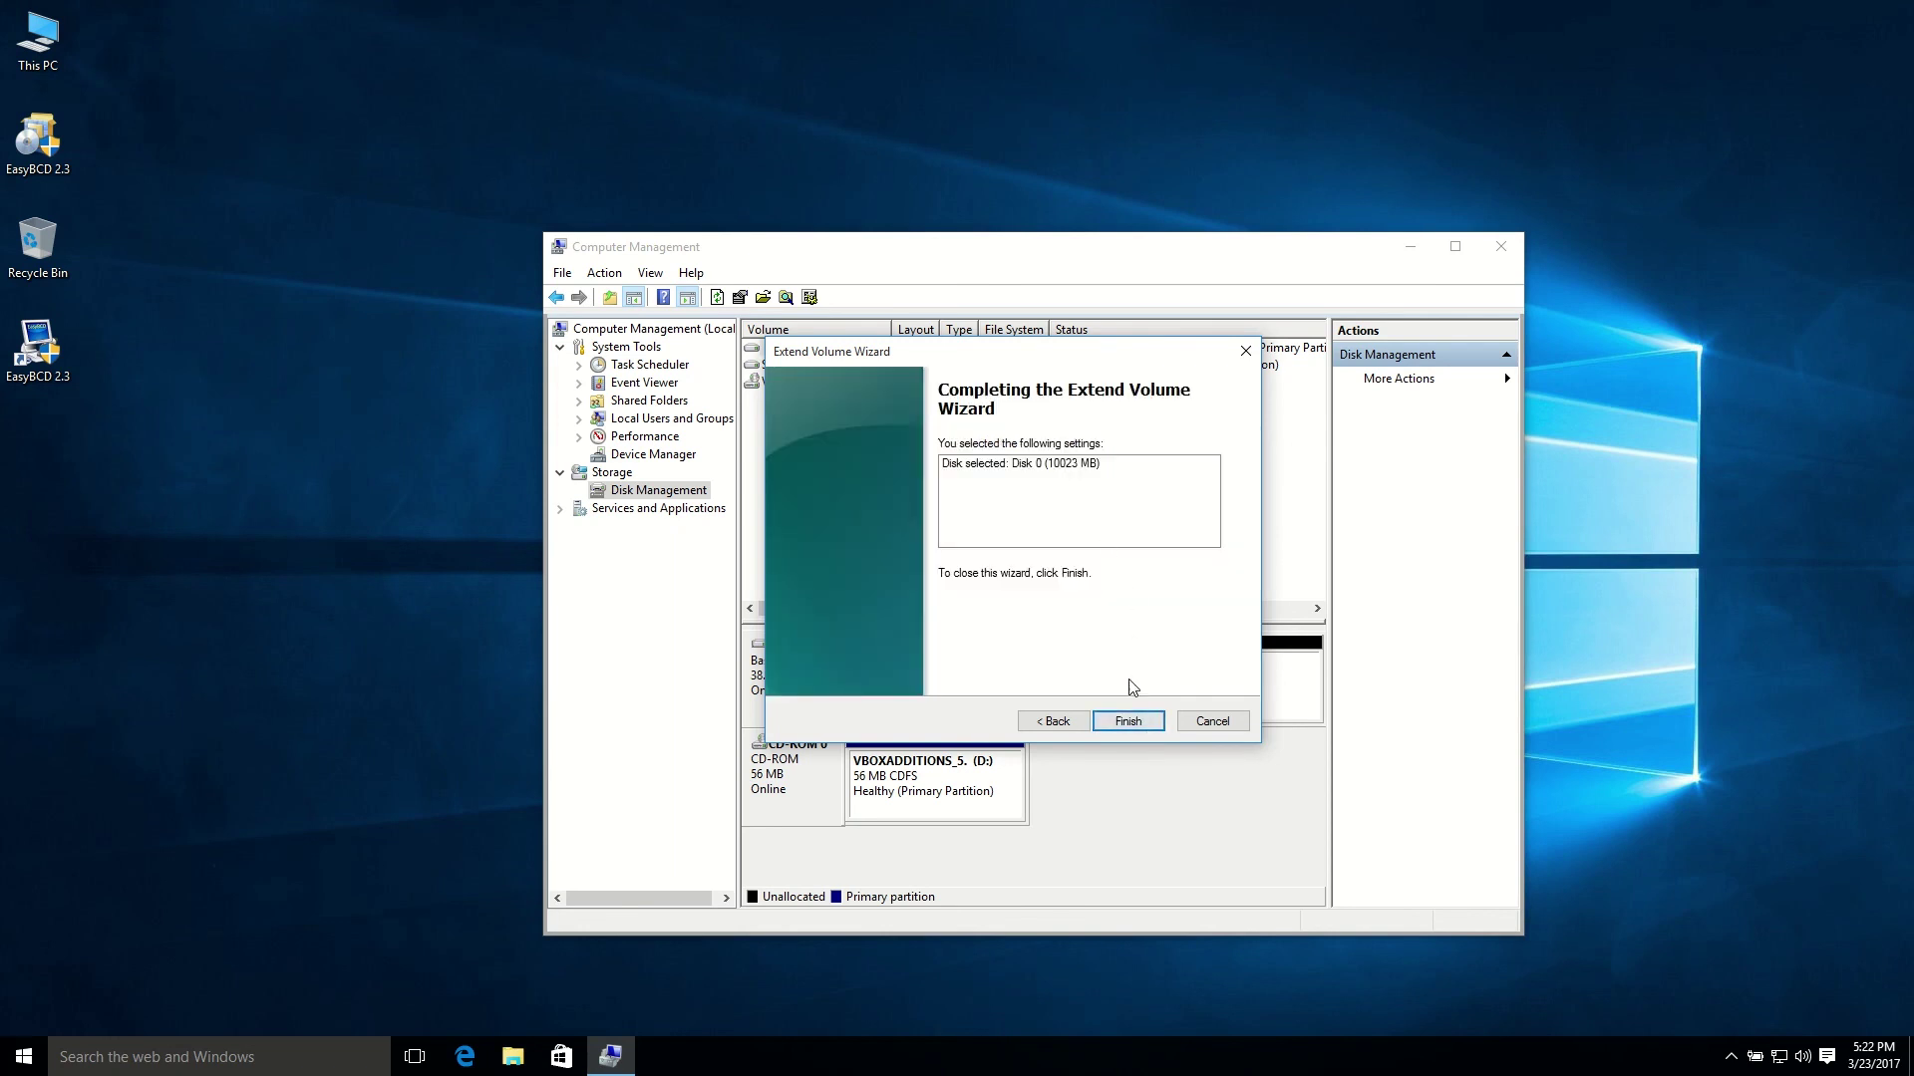
left_click(1118, 723)
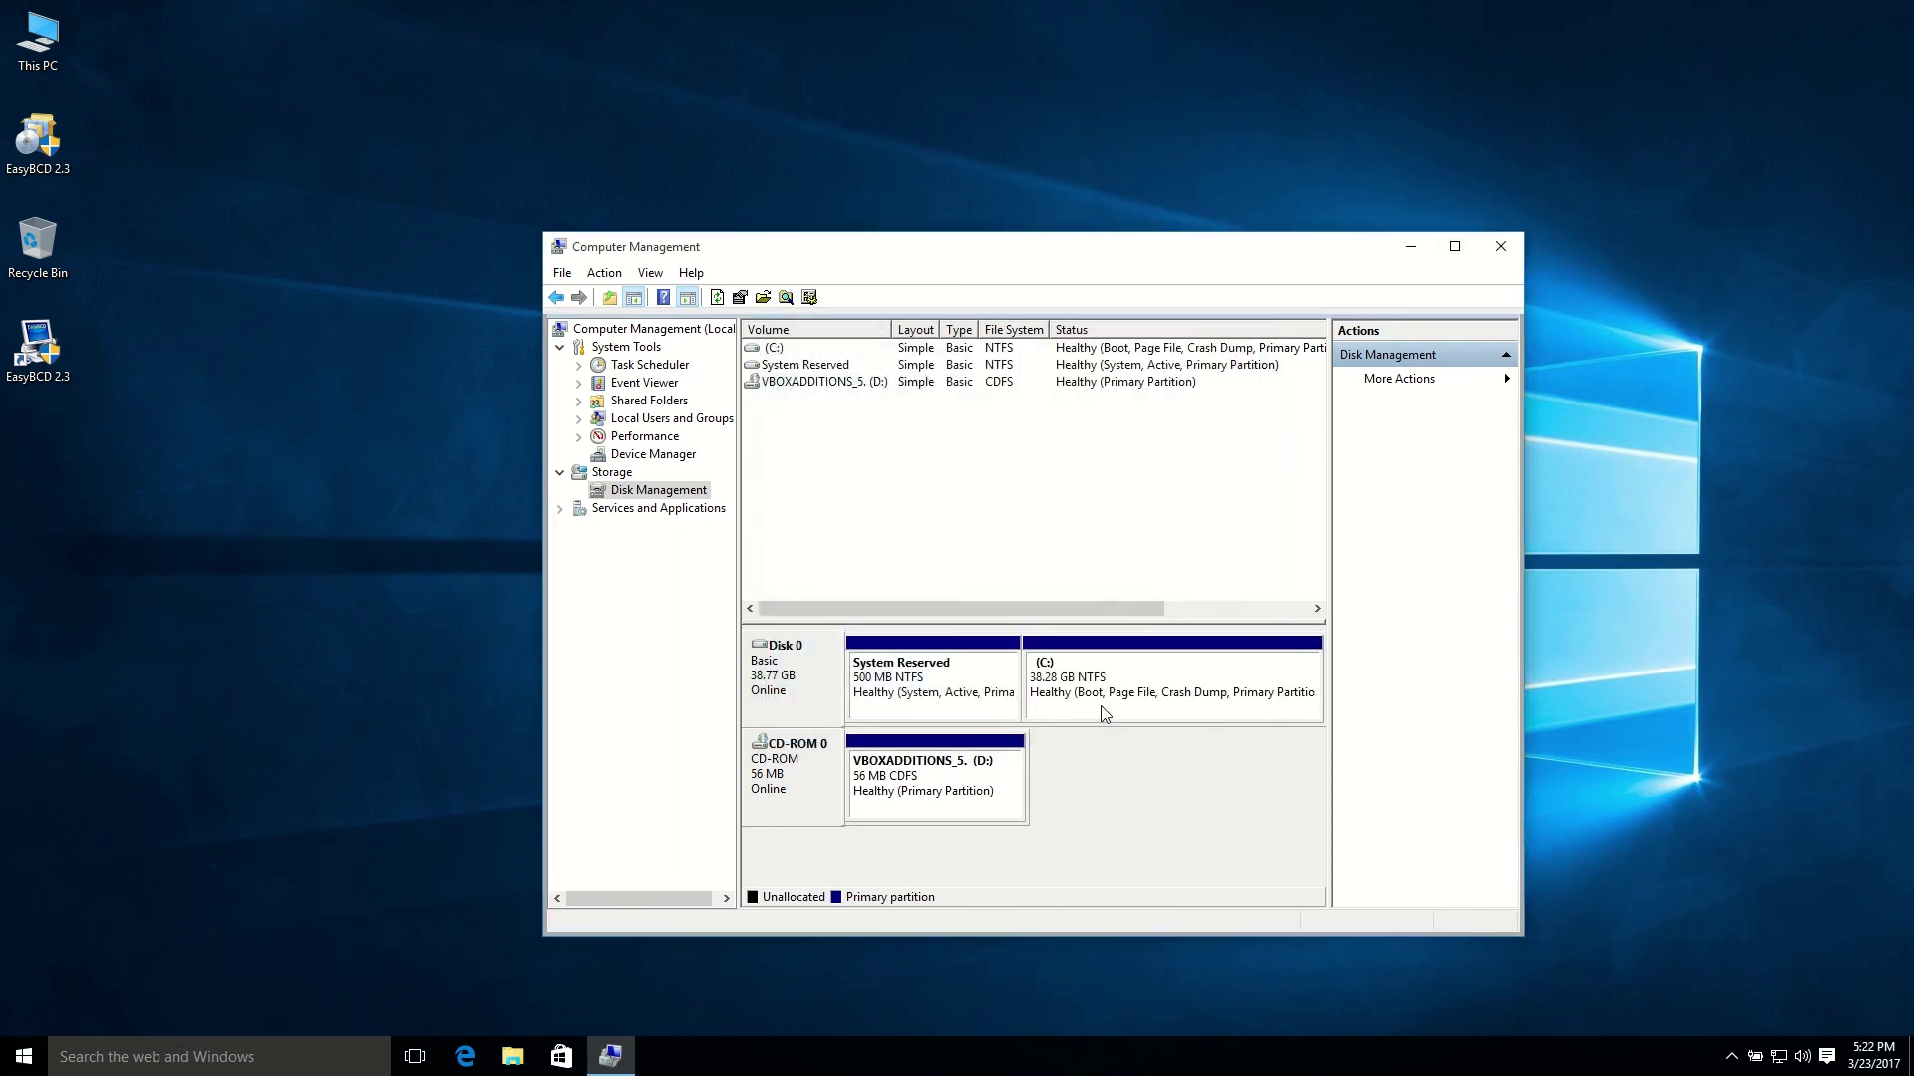
left_click(1153, 673)
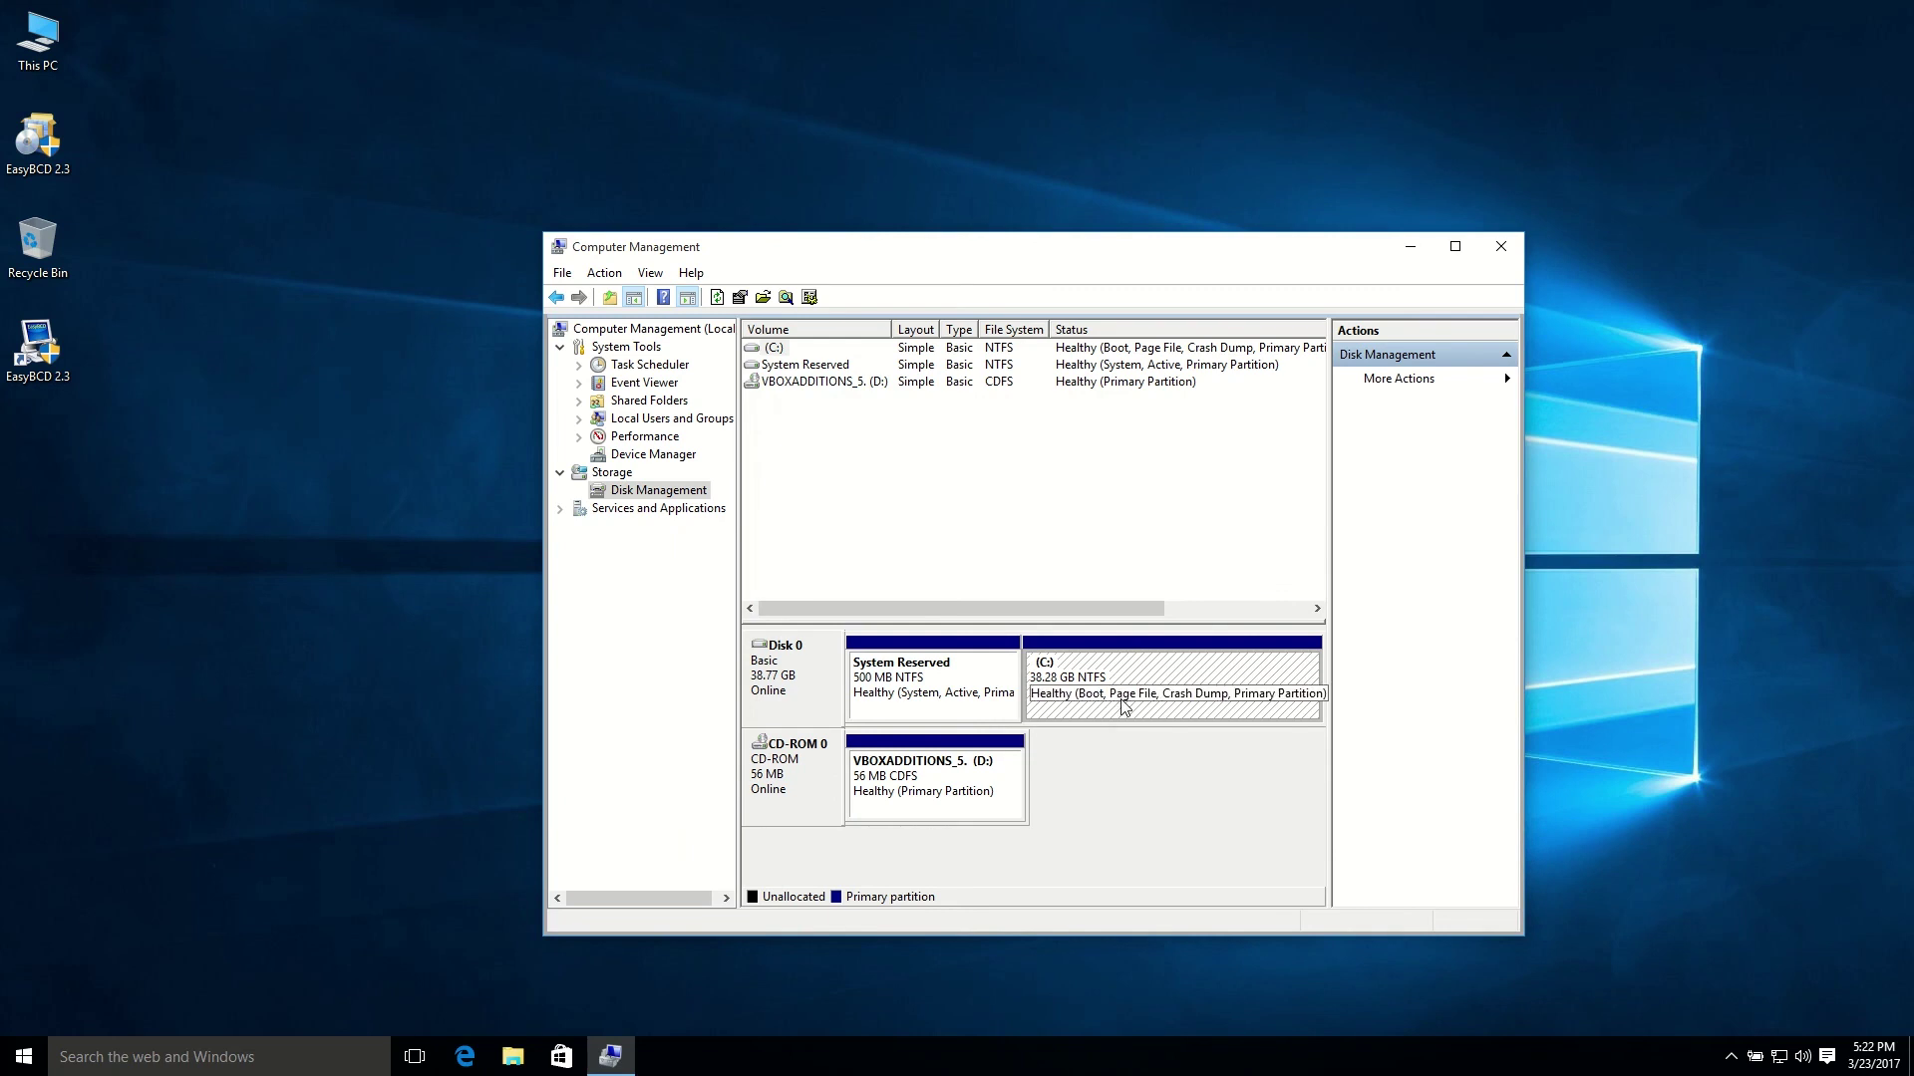
Close Computer Management and check Local Disk (C:) Properties shows 38.2 GB capacity.
left_click(1500, 246)
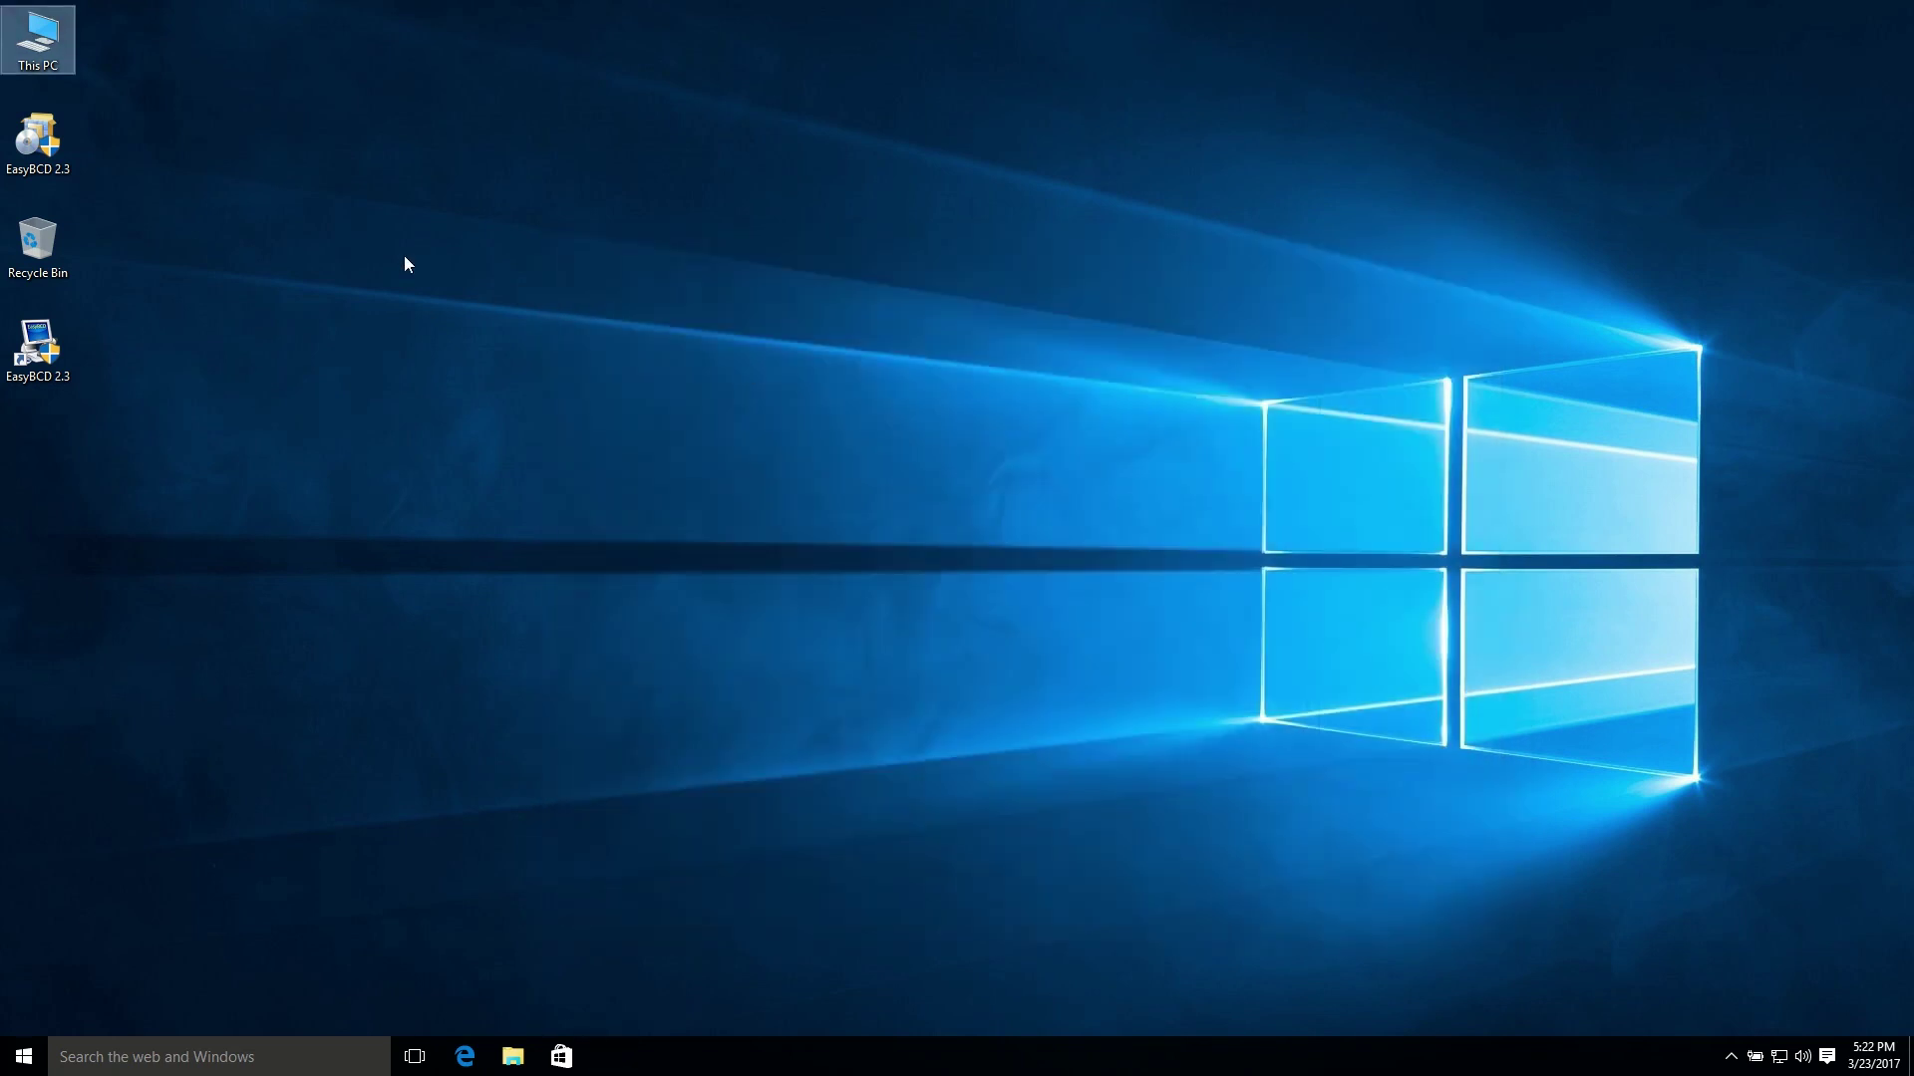
double_click(22, 47)
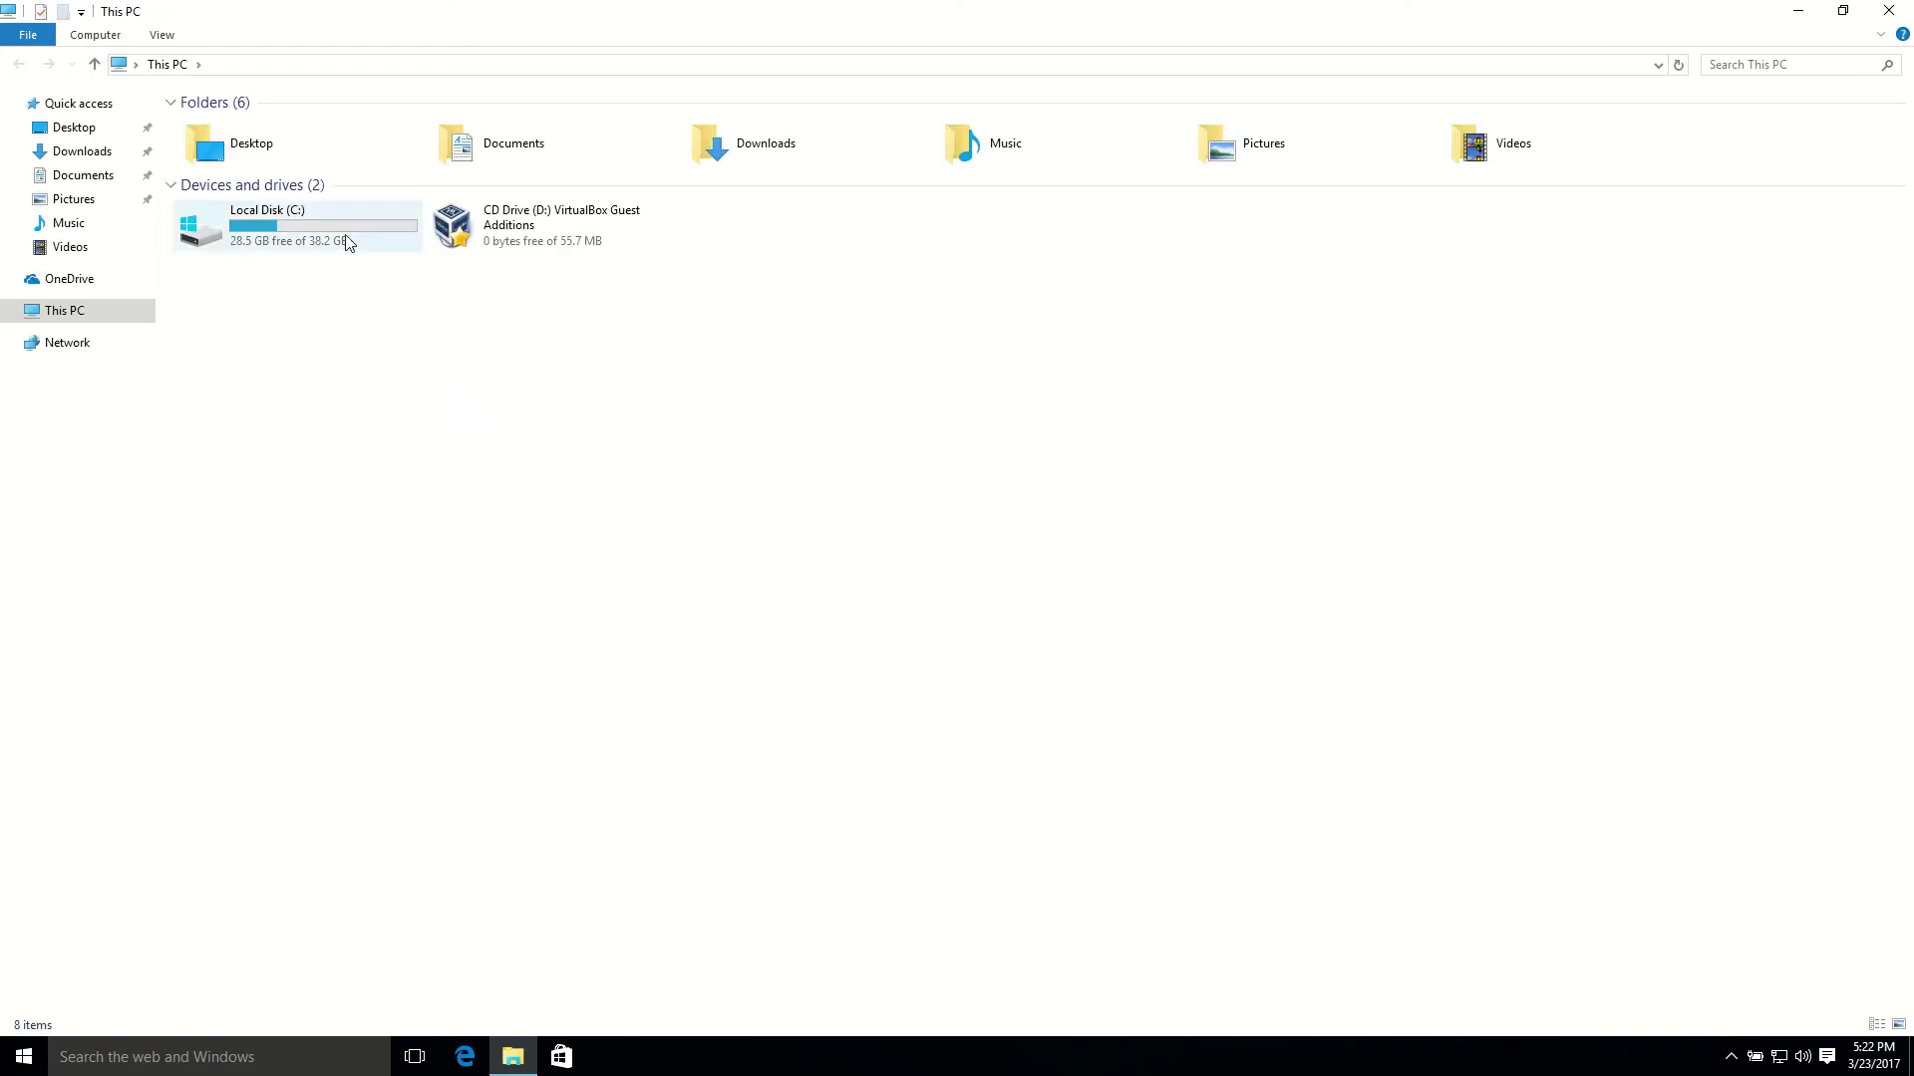
left_click(349, 243)
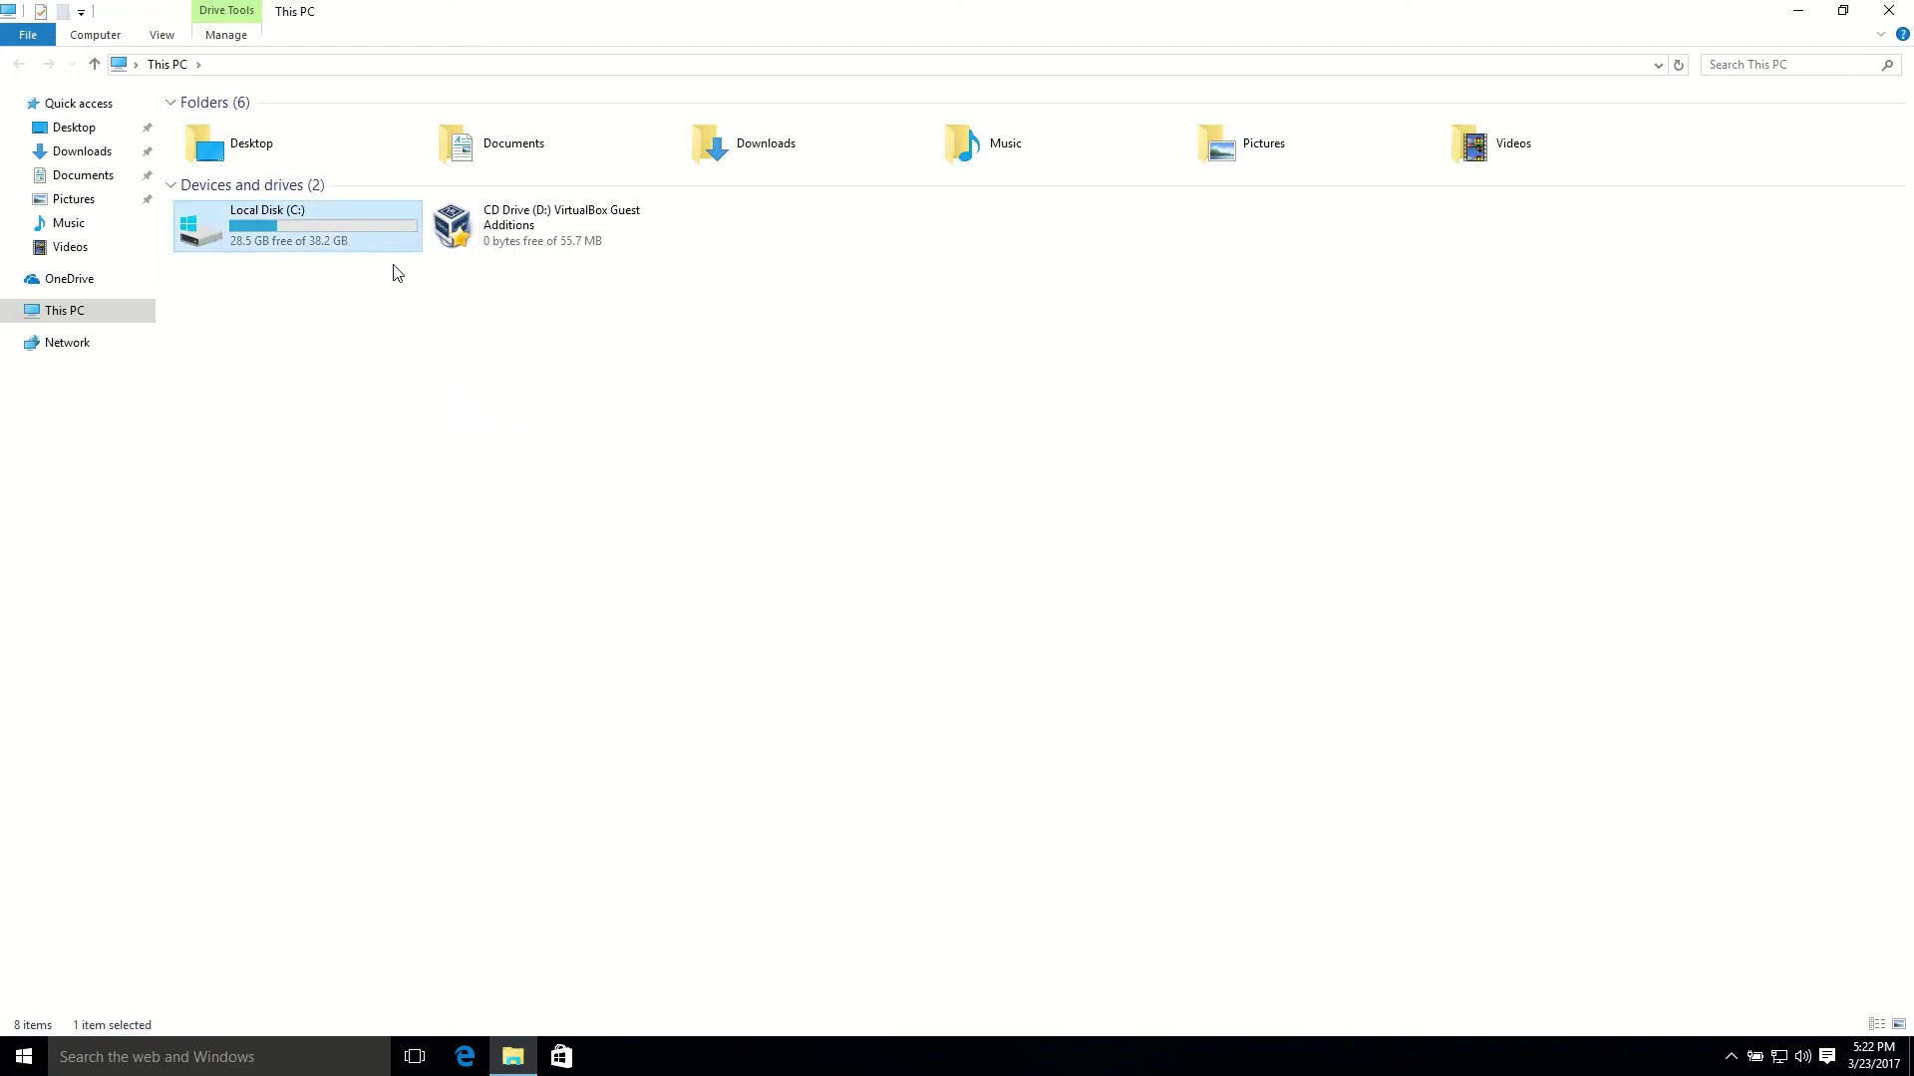
right_click(356, 223)
left_click(494, 515)
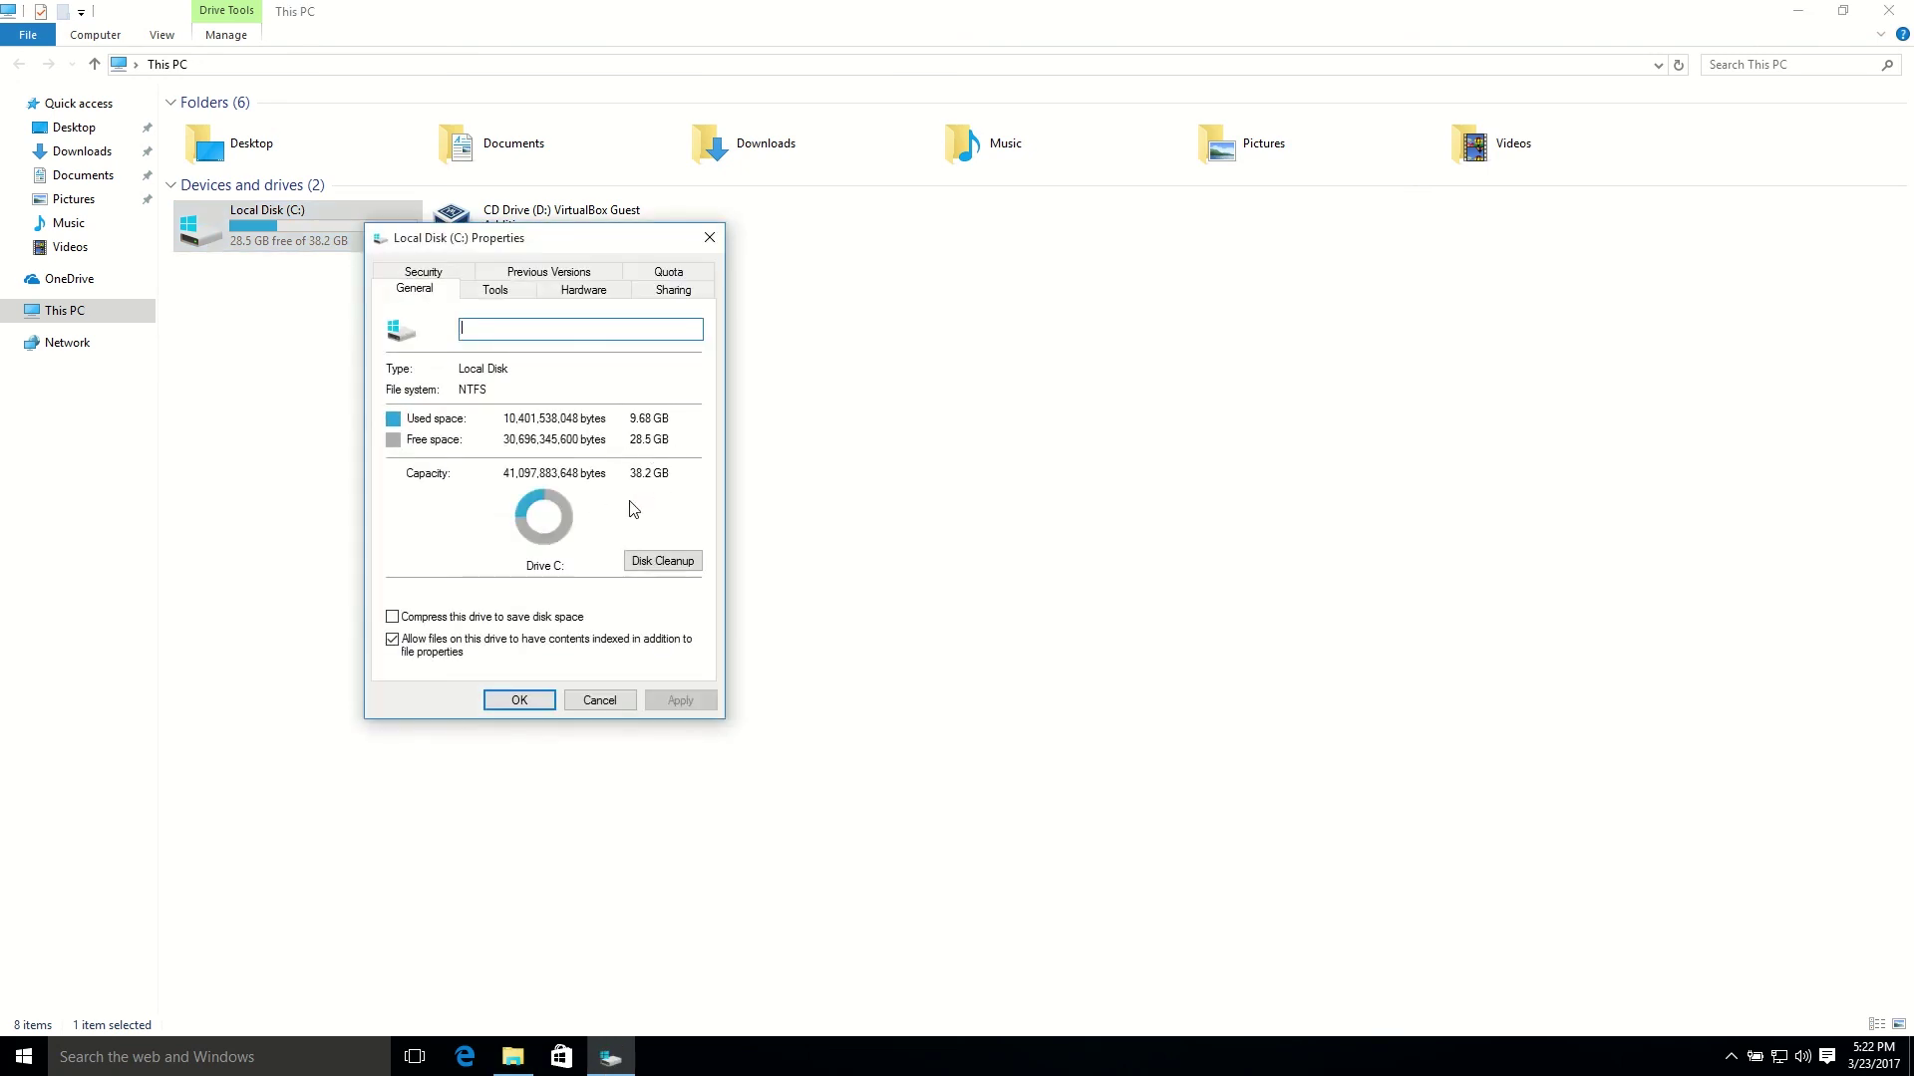
left_click(610, 698)
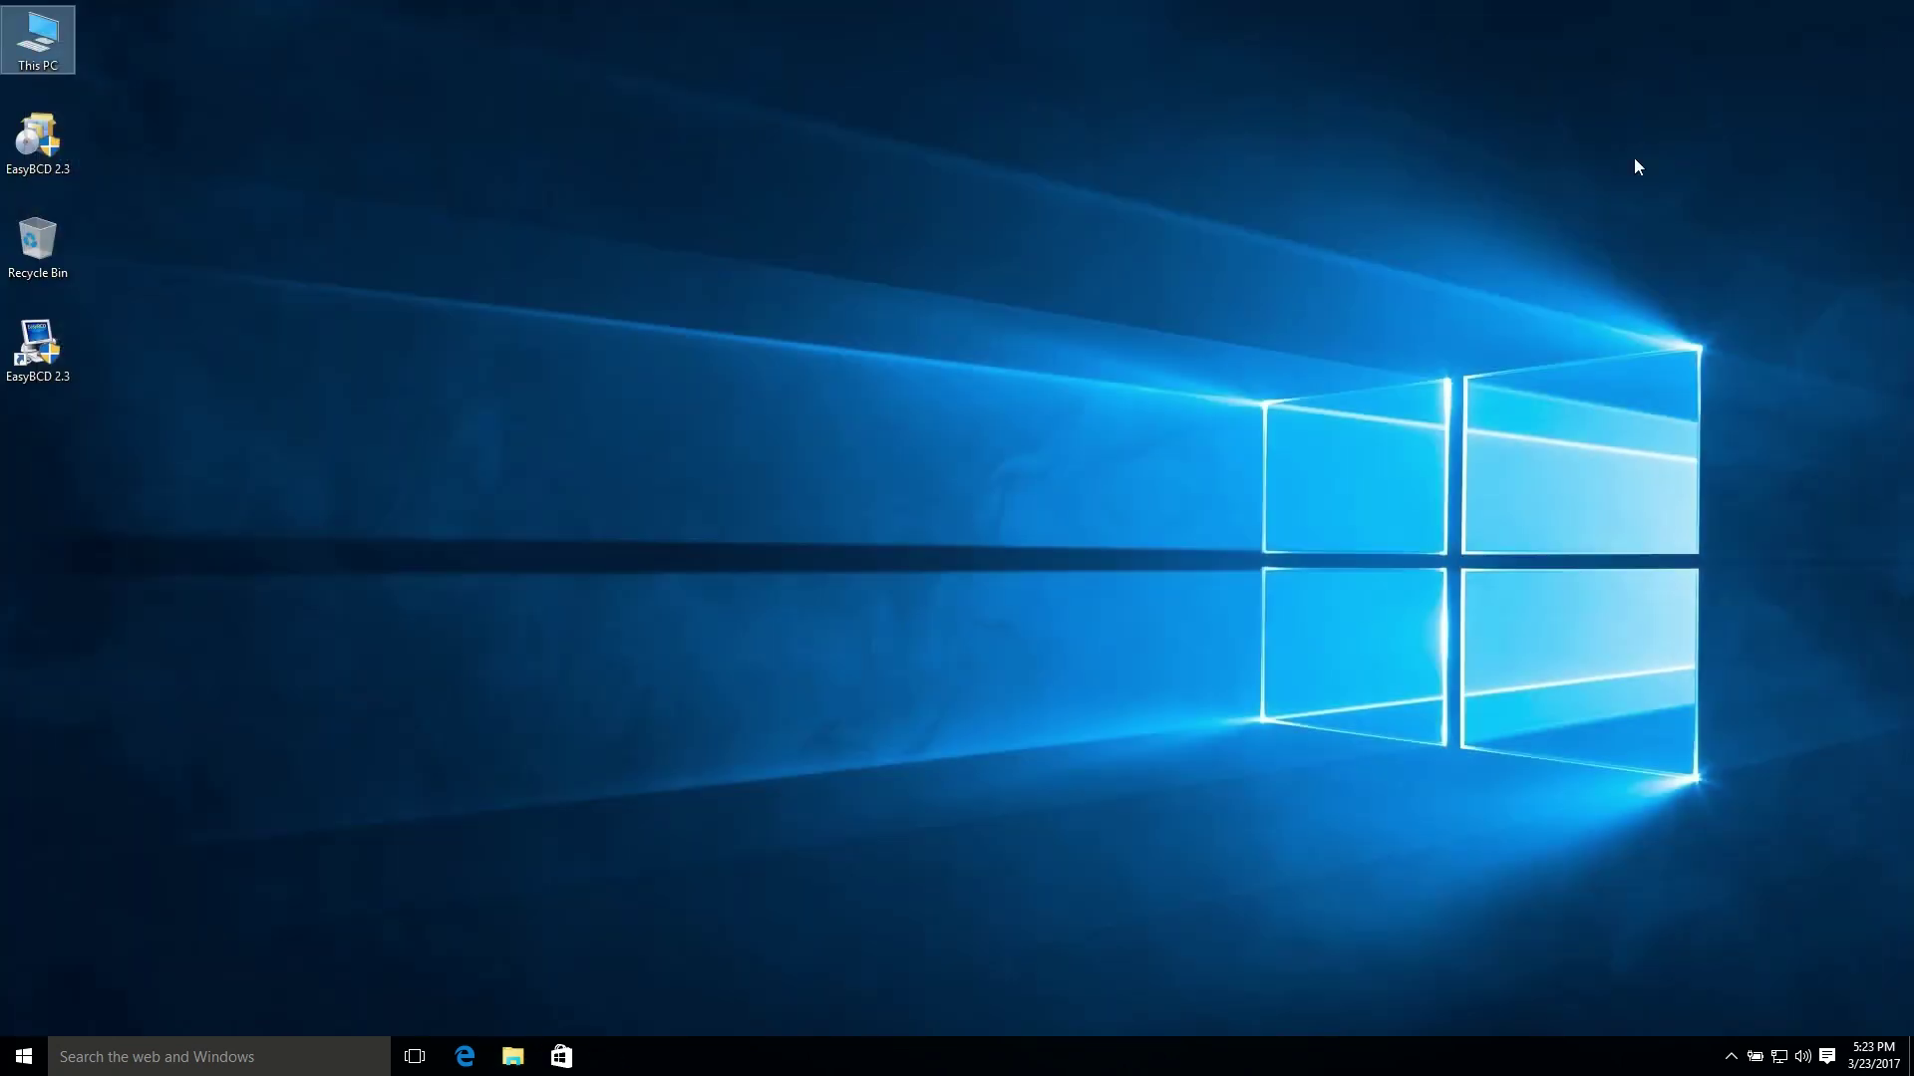
Dismiss the This PC context menu and open the Windows 10 Start menu for power options.
right_click(33, 52)
left_click(494, 319)
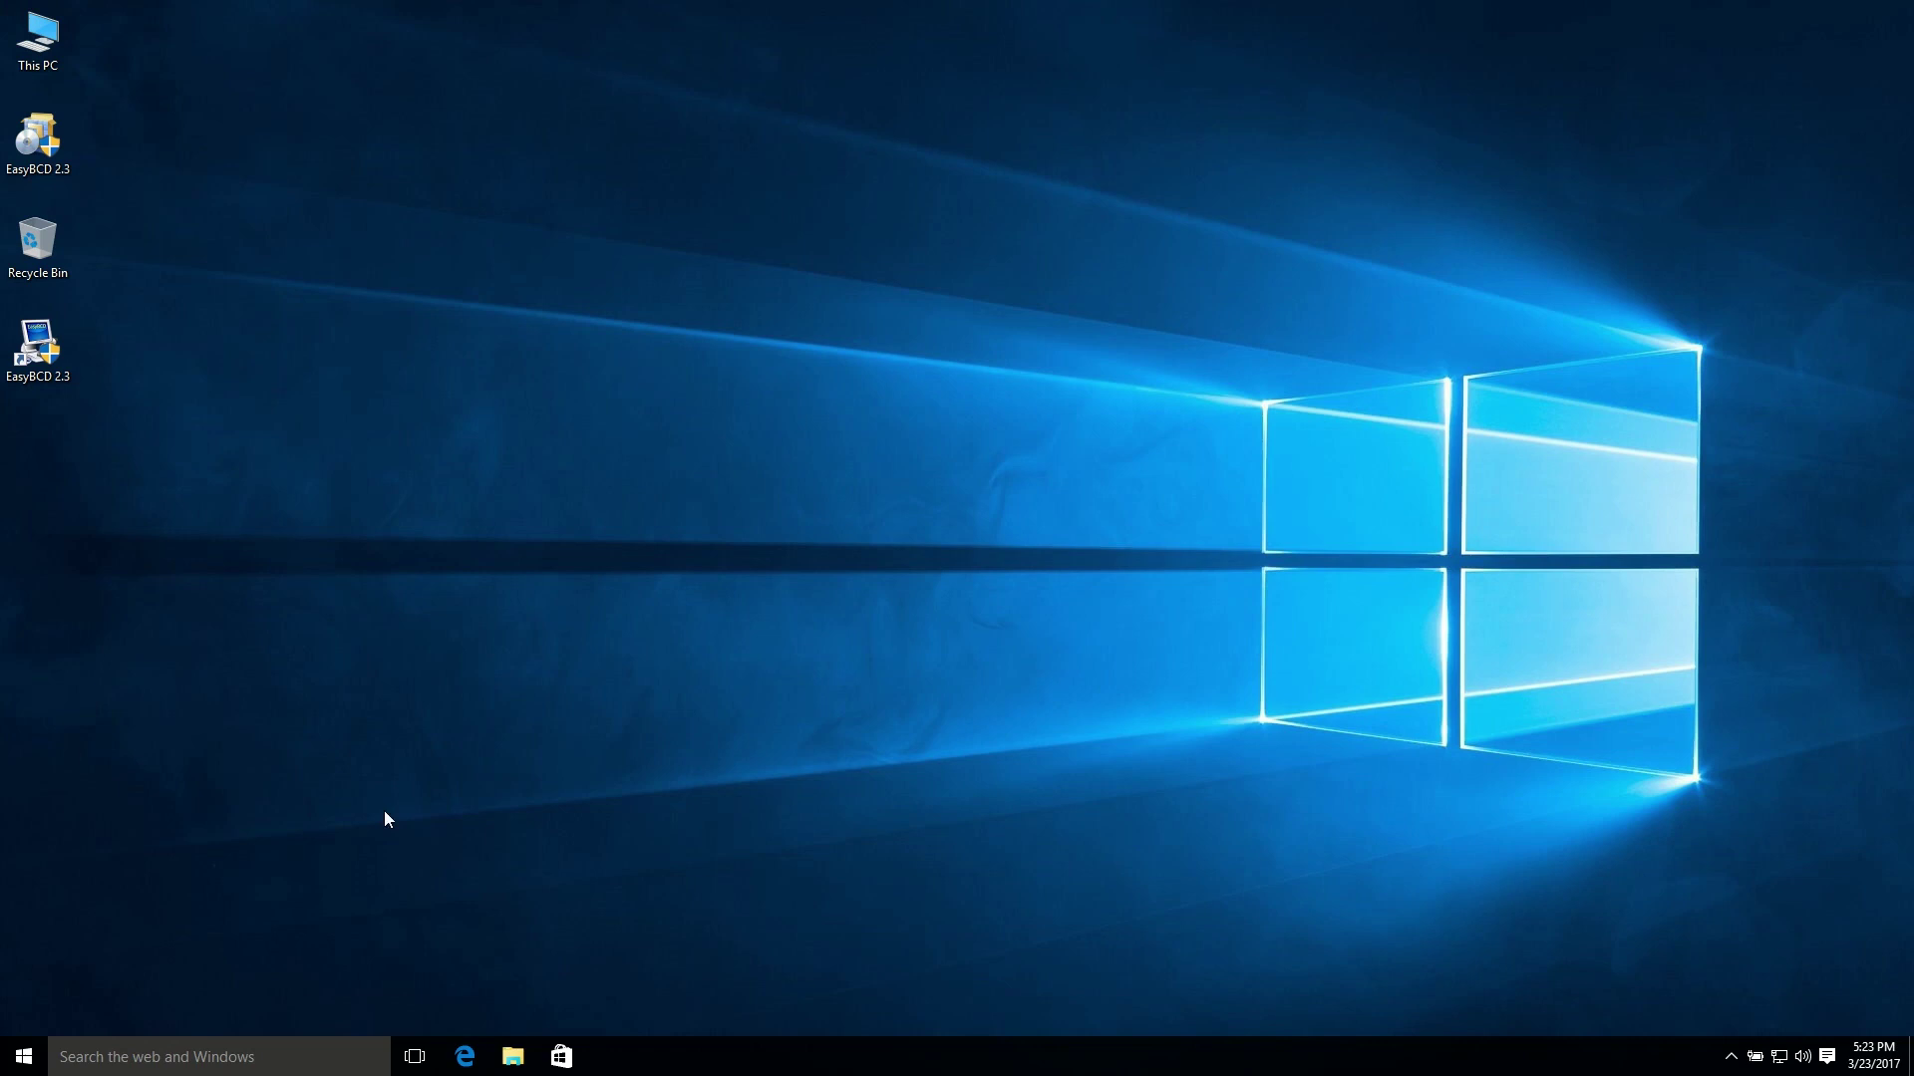
left_click(24, 1057)
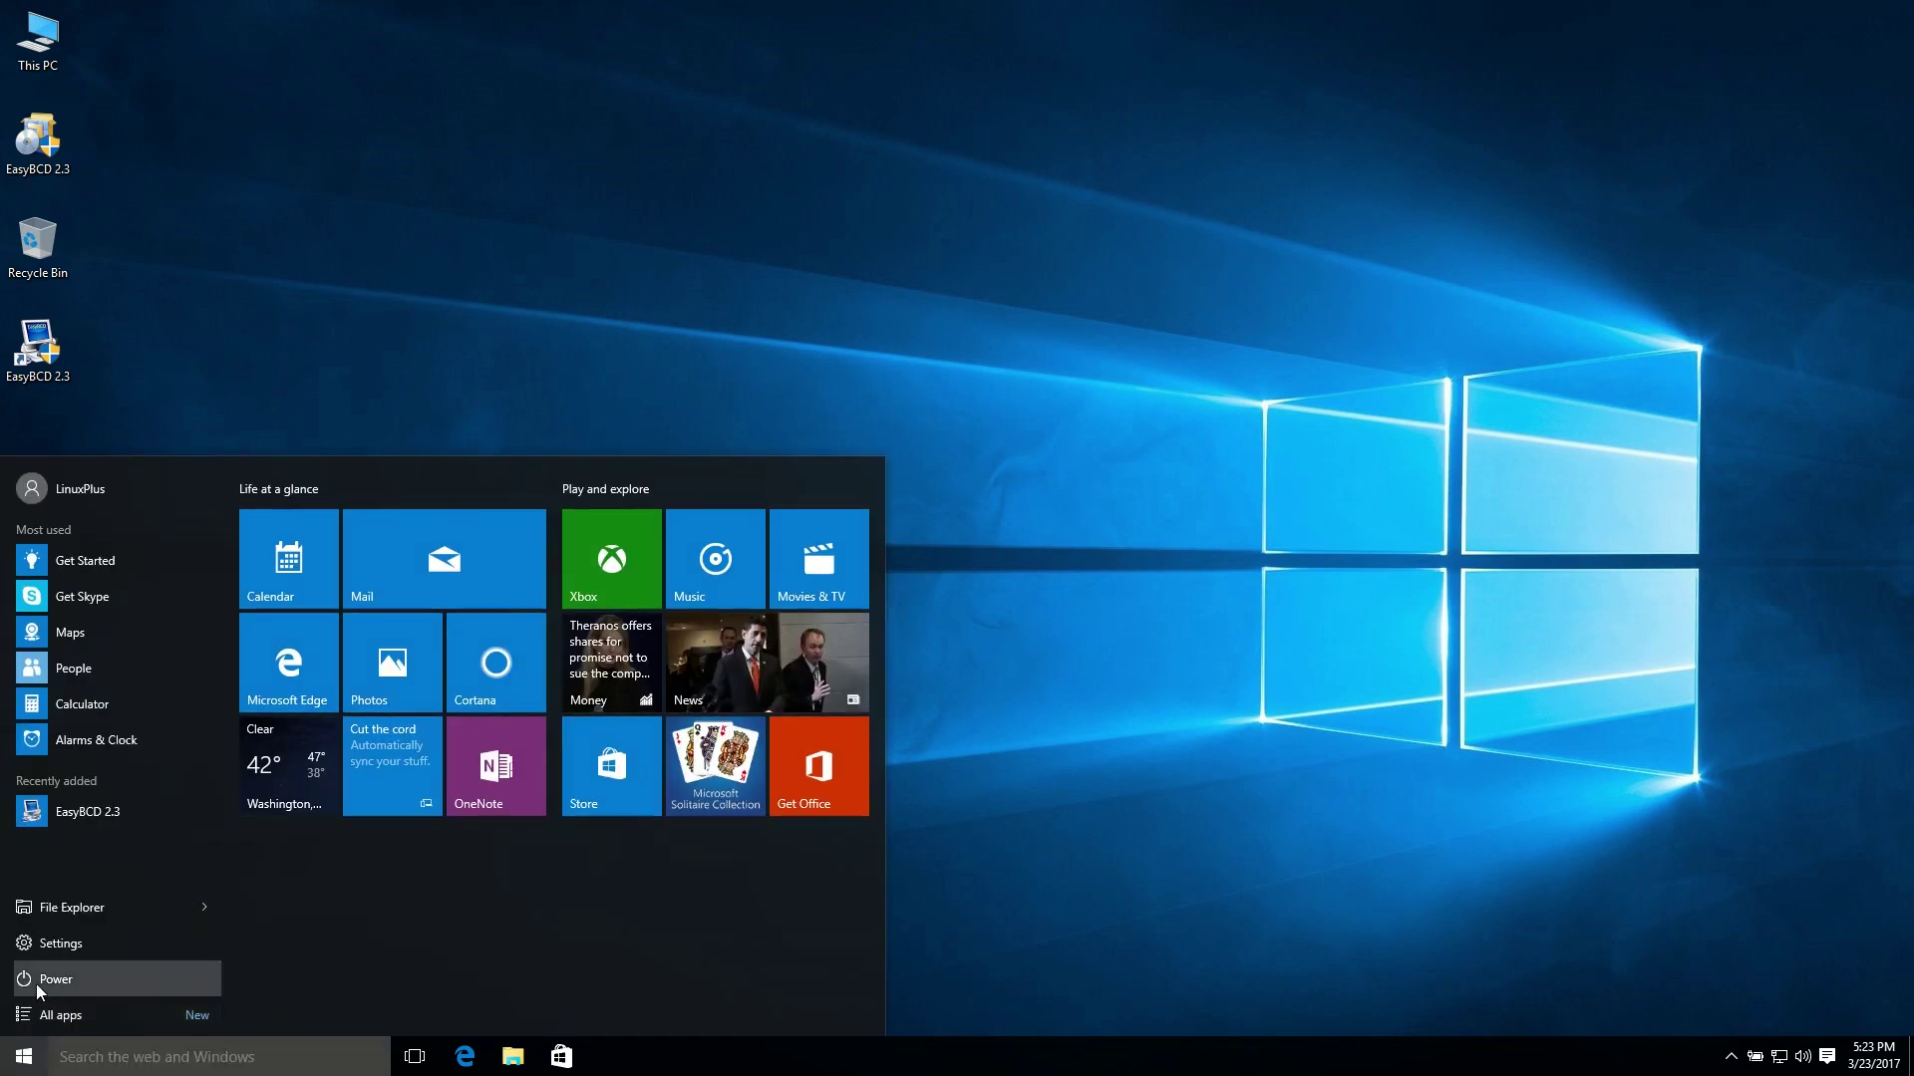